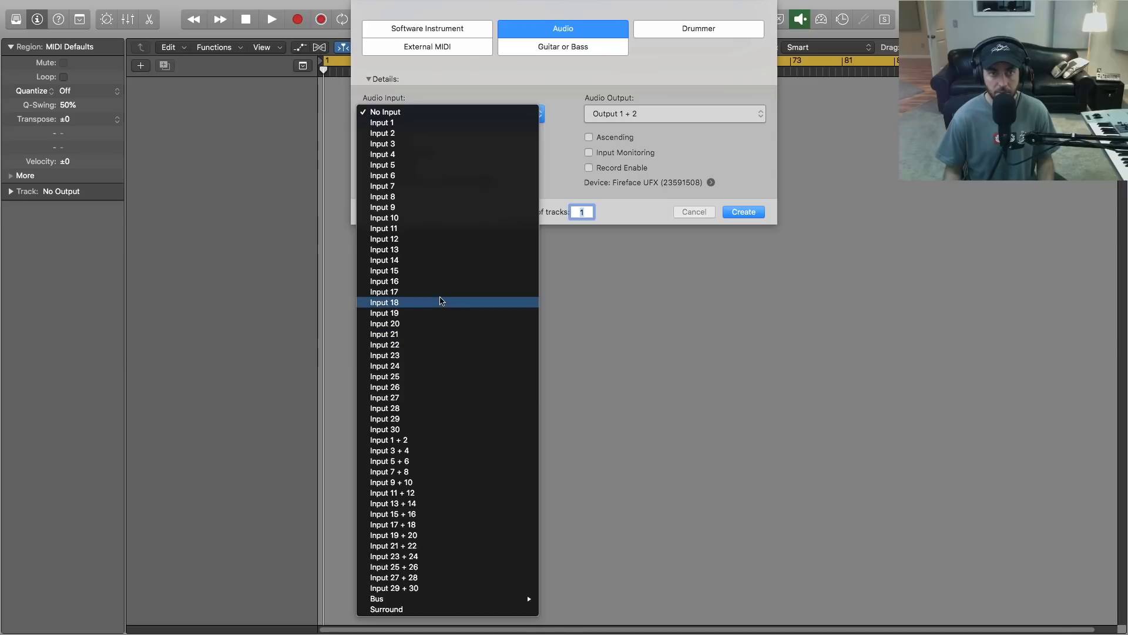
Create three audio tracks using Input 13, with input monitoring and record enable turned on.
{"action": "left_click", "coordinate": [444, 250]}
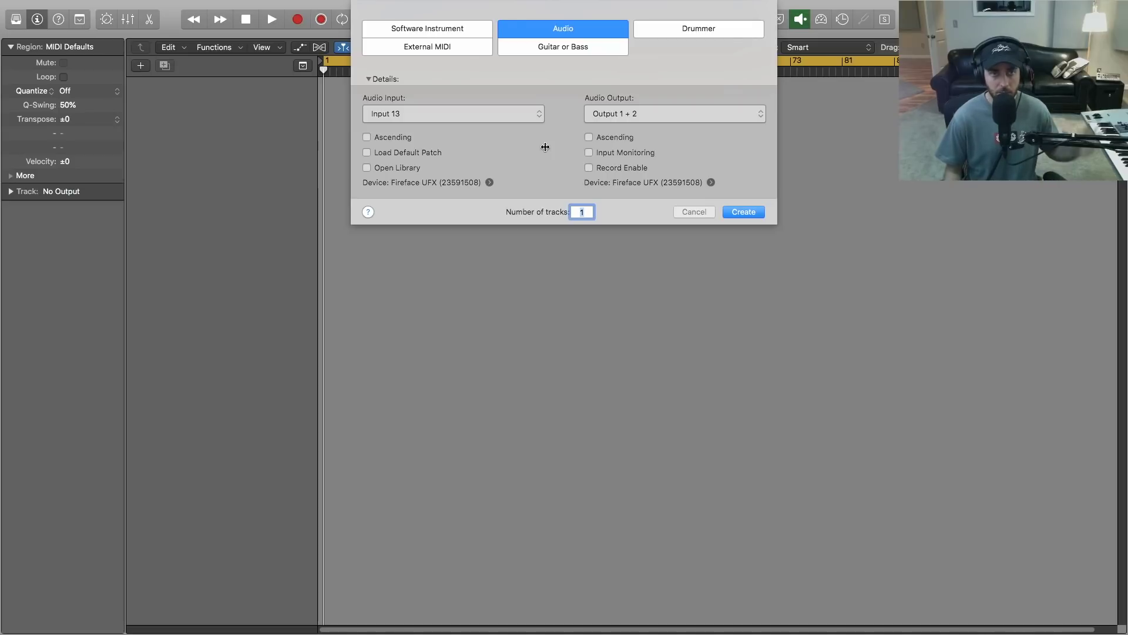
{"action": "left_click", "coordinate": [588, 152]}
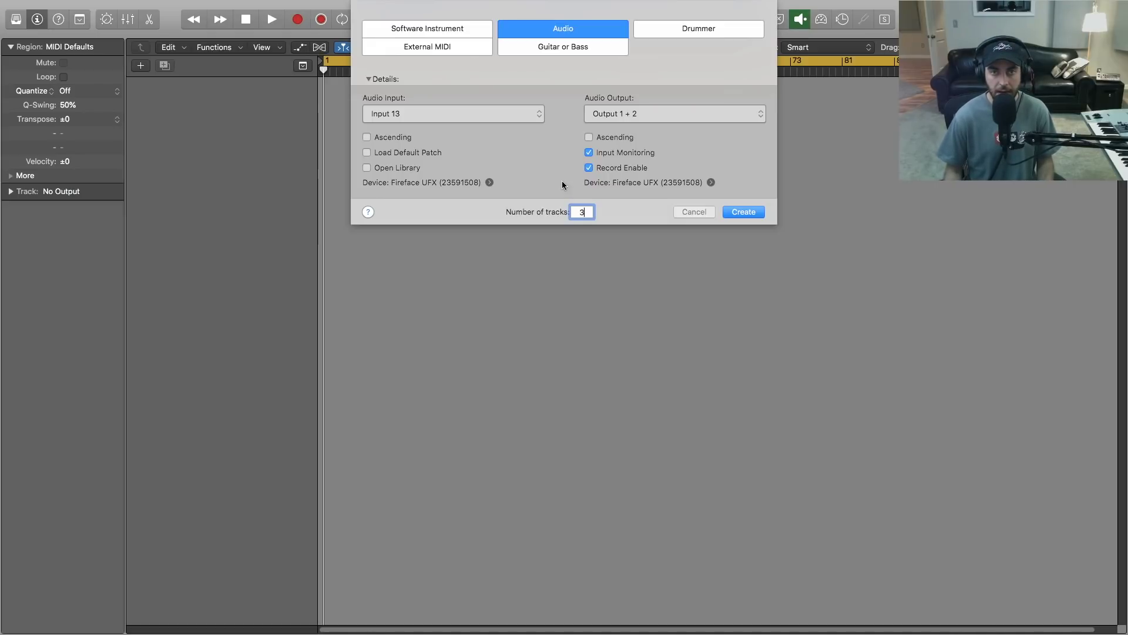
{"action": "left_click", "coordinate": [744, 212]}
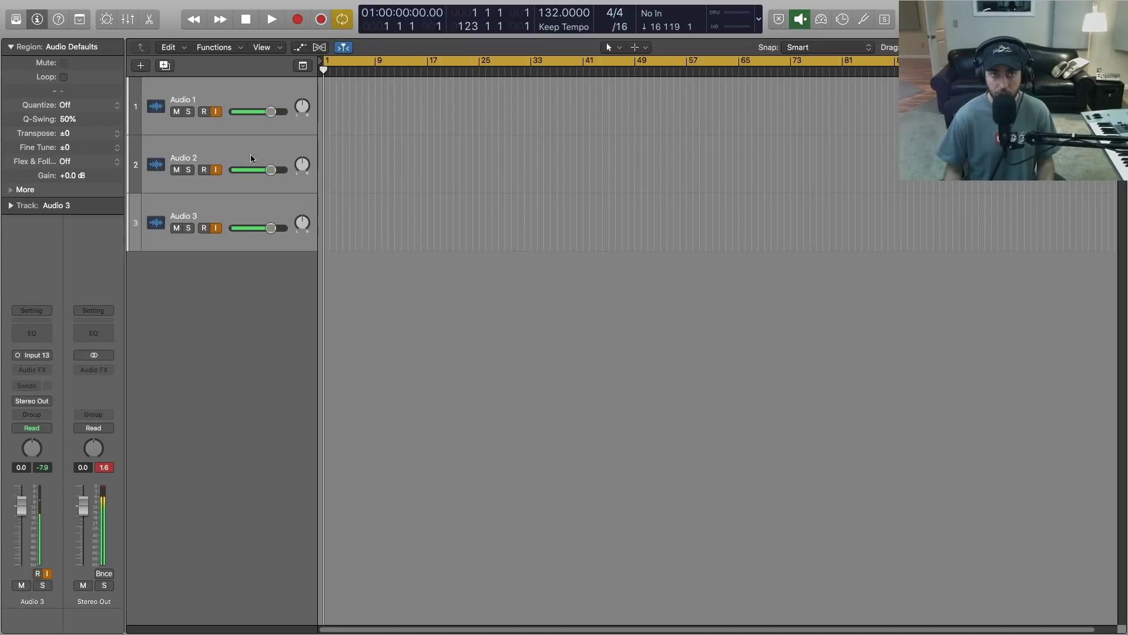
Arm only the first audio track for recording.
{"action": "left_click", "coordinate": [203, 228]}
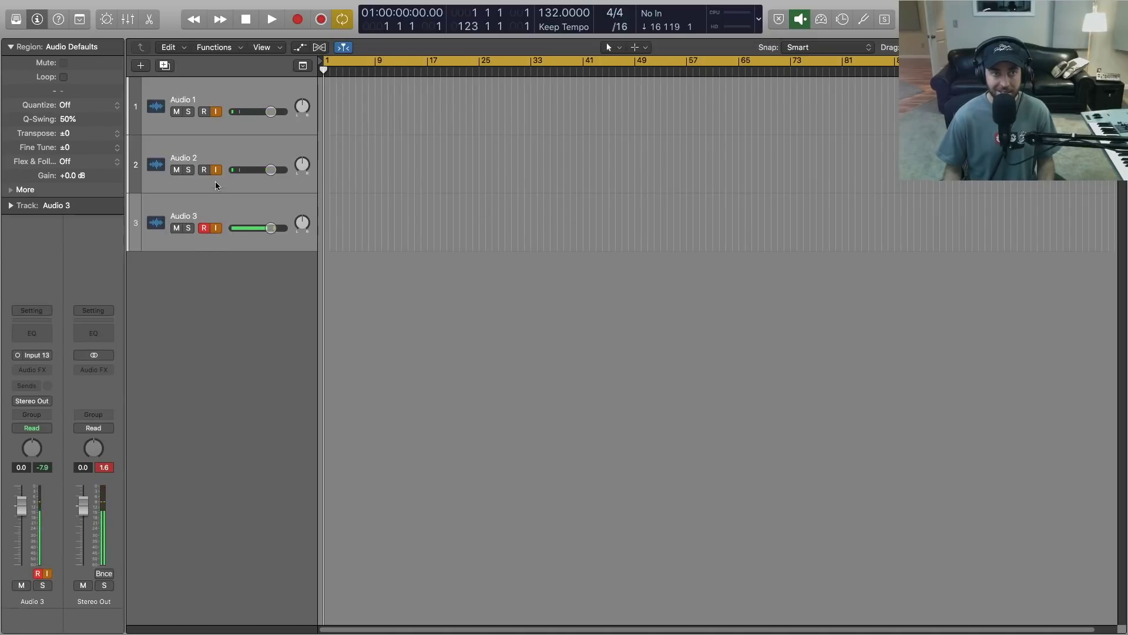
{"action": "key", "text": "Up"}
{"action": "key", "text": "Up"}
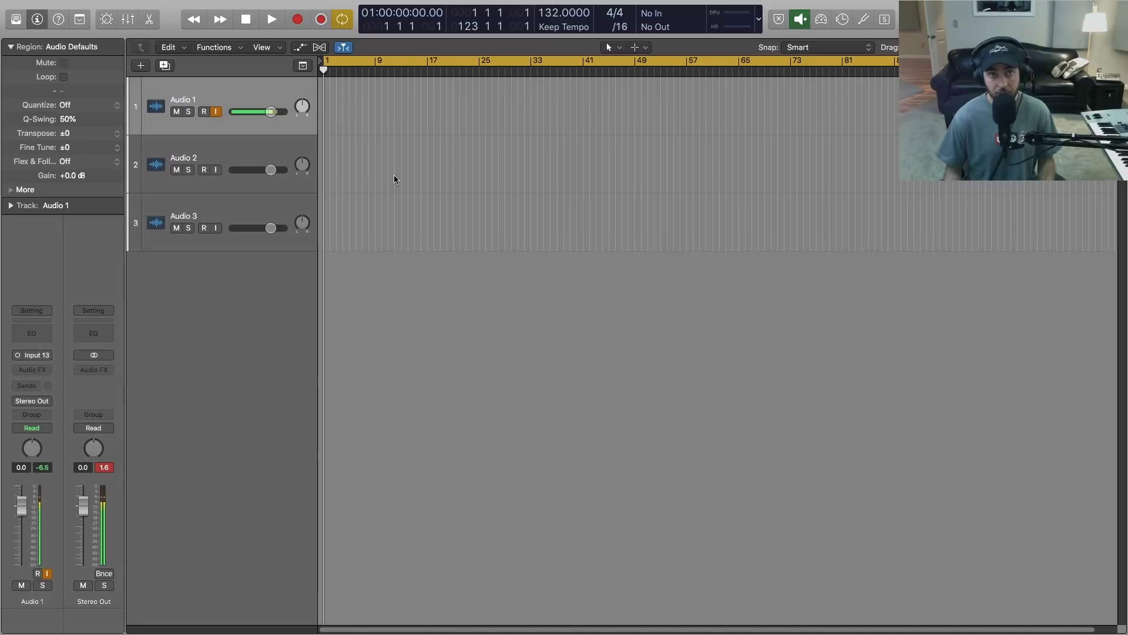
{"action": "key", "text": "ctrl+r"}
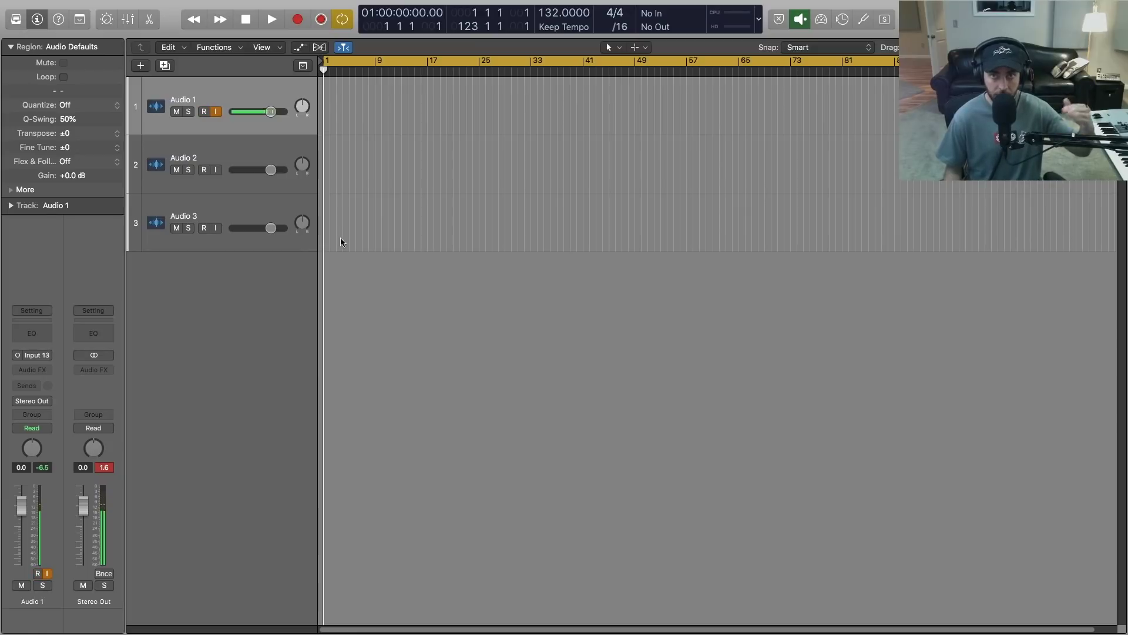
Switch to TotalMix FX, mute the AES hardware input for the Phones 1 submix, close its window and return to Logic Pro X.
{"action": "mouse_move", "coordinate": [15, 318]}
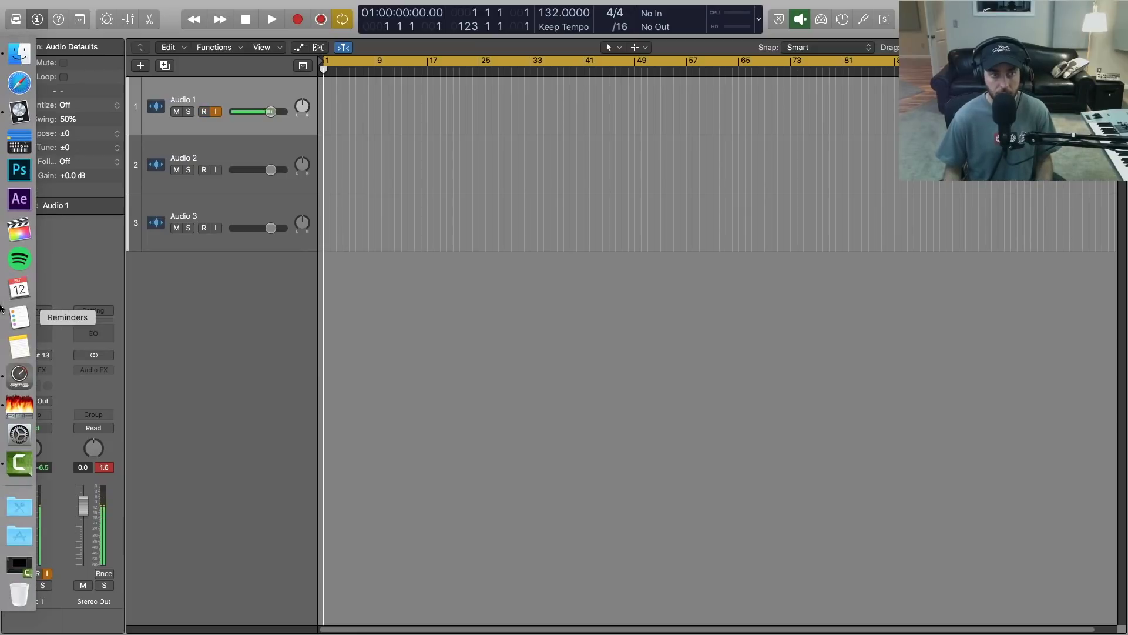
{"action": "left_click", "coordinate": [19, 374]}
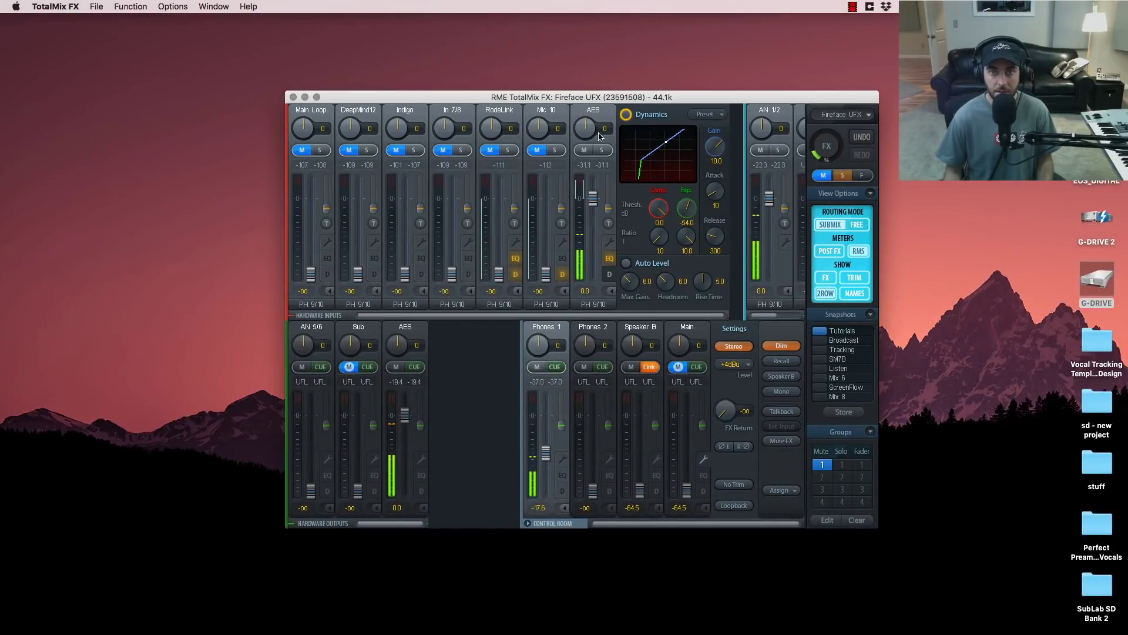
{"action": "left_click", "coordinate": [584, 150]}
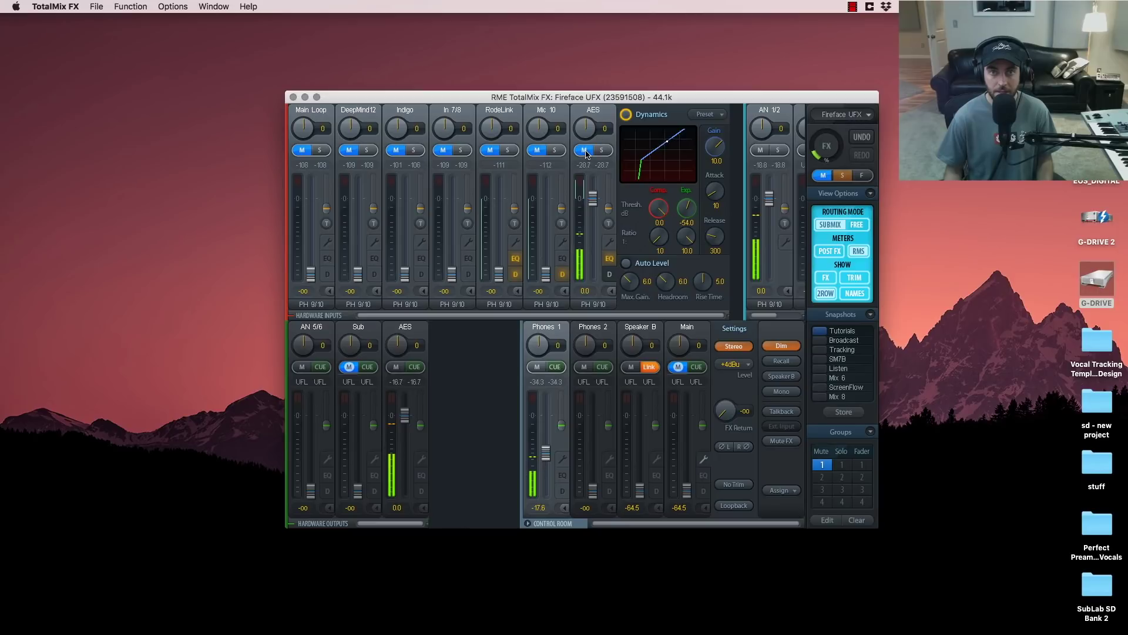
{"action": "left_click", "coordinate": [293, 96]}
{"action": "mouse_move", "coordinate": [5, 232]}
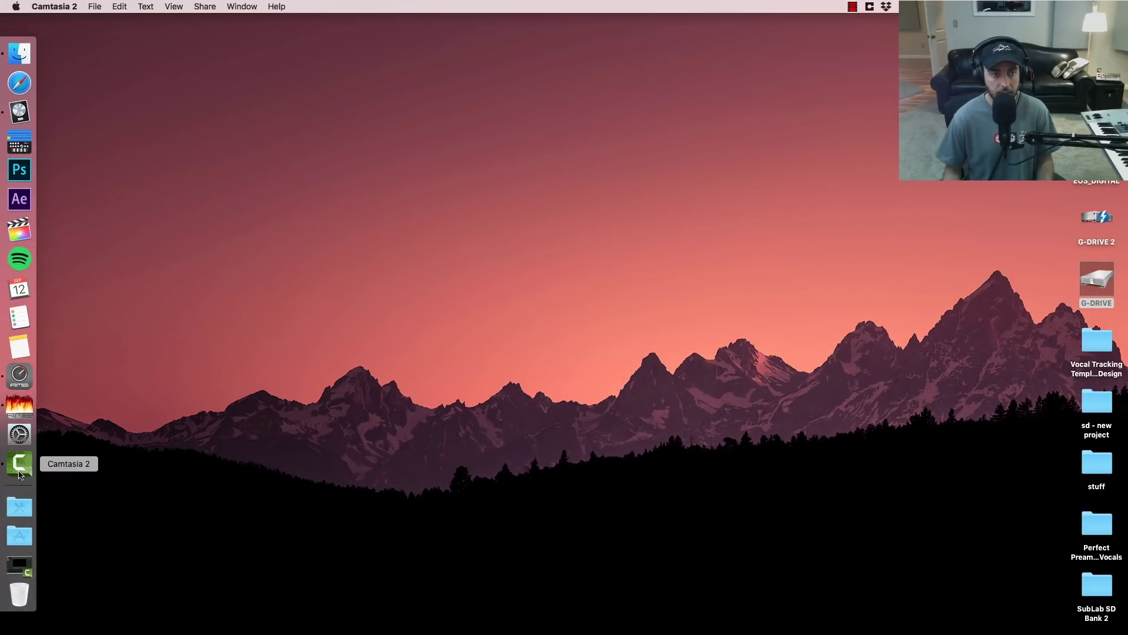
{"action": "left_click", "coordinate": [16, 112]}
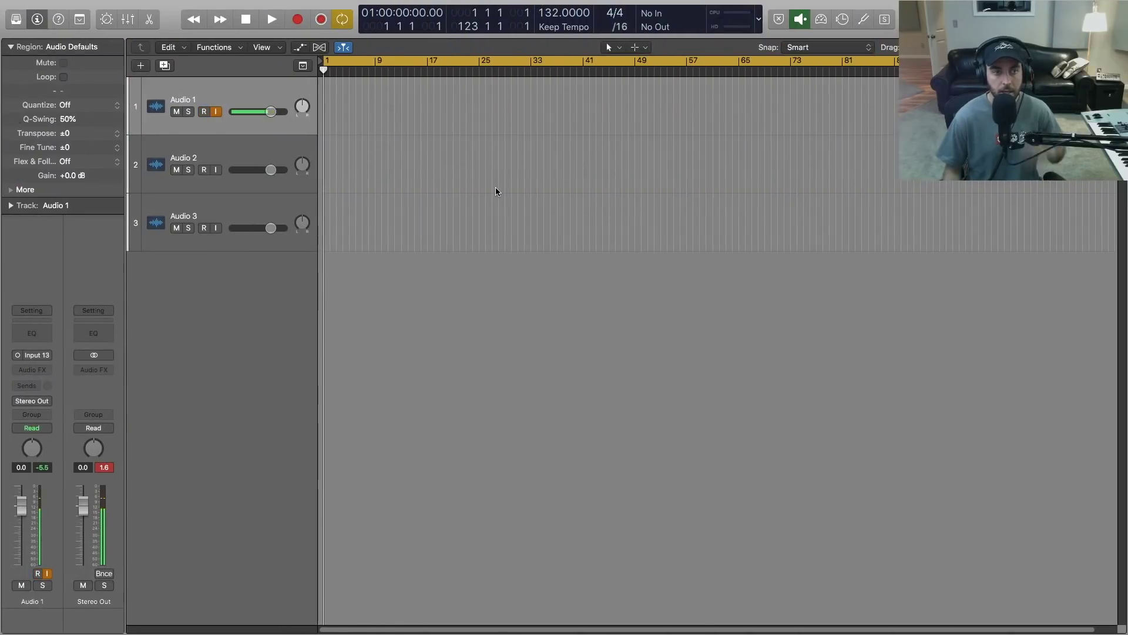
Rename the first two tracks Verse Lead and Chorus Lead, and delete the third audio track.
{"action": "double_click", "coordinate": [201, 99]}
{"action": "type", "text": "Verse Le"}
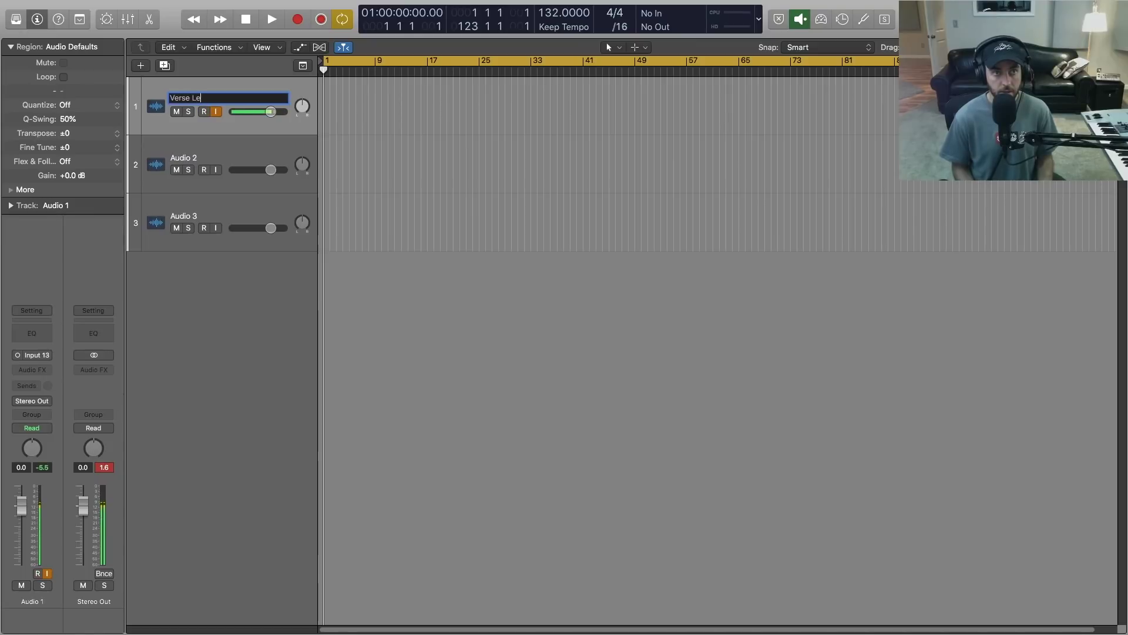
{"action": "type", "text": "ad"}
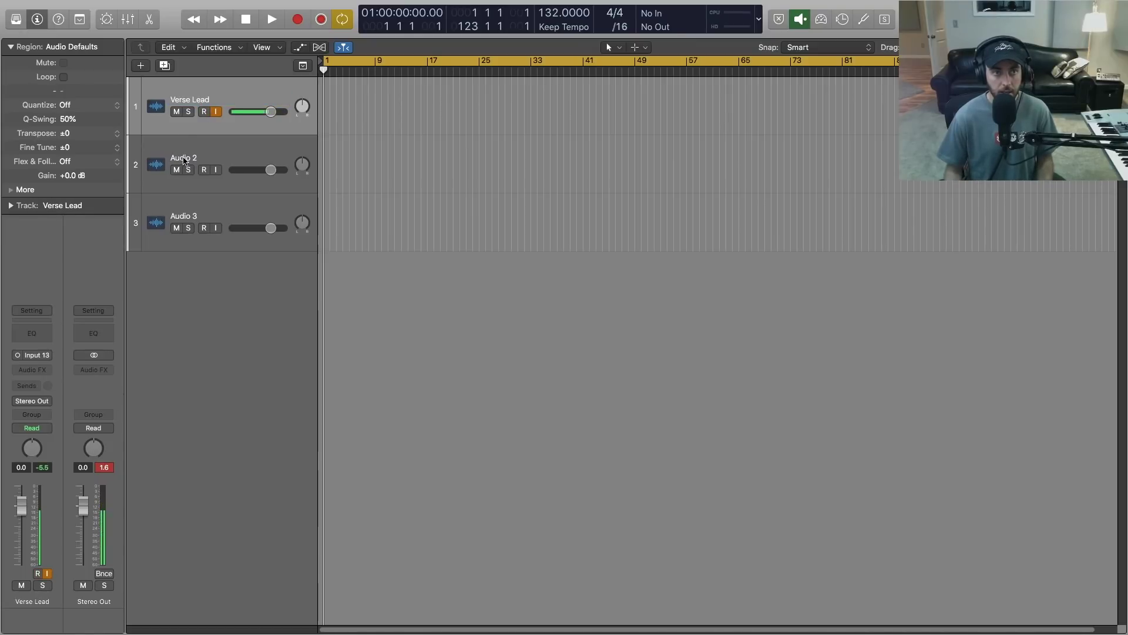
{"action": "key", "text": "Tab"}
{"action": "type", "text": "Chorus Lead"}
{"action": "key", "text": "Return"}
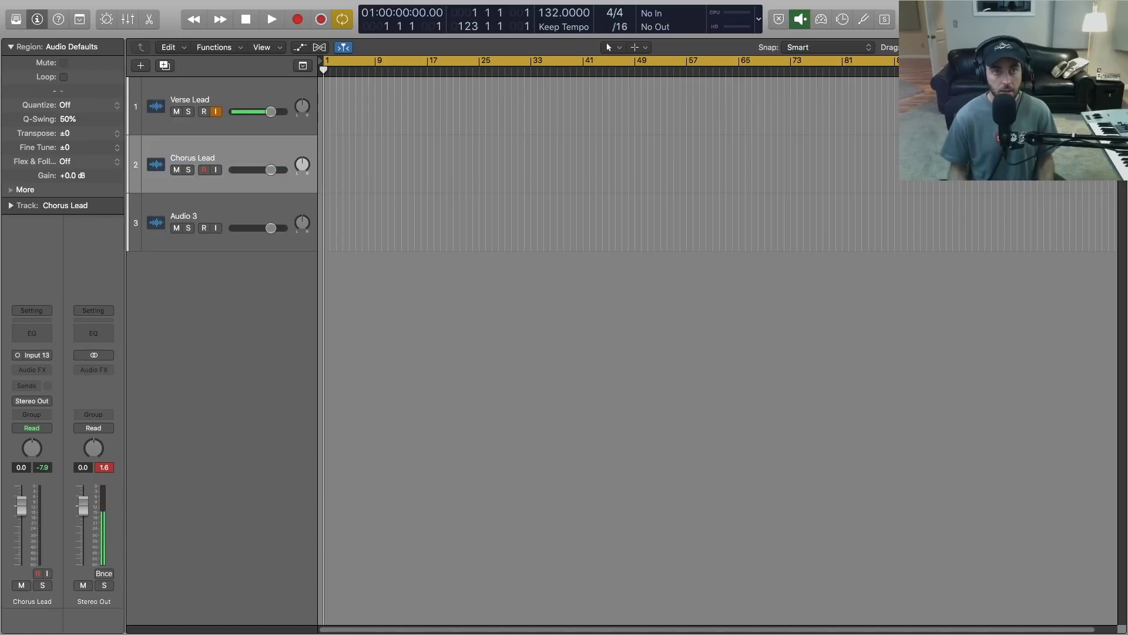
{"action": "left_click", "coordinate": [263, 212]}
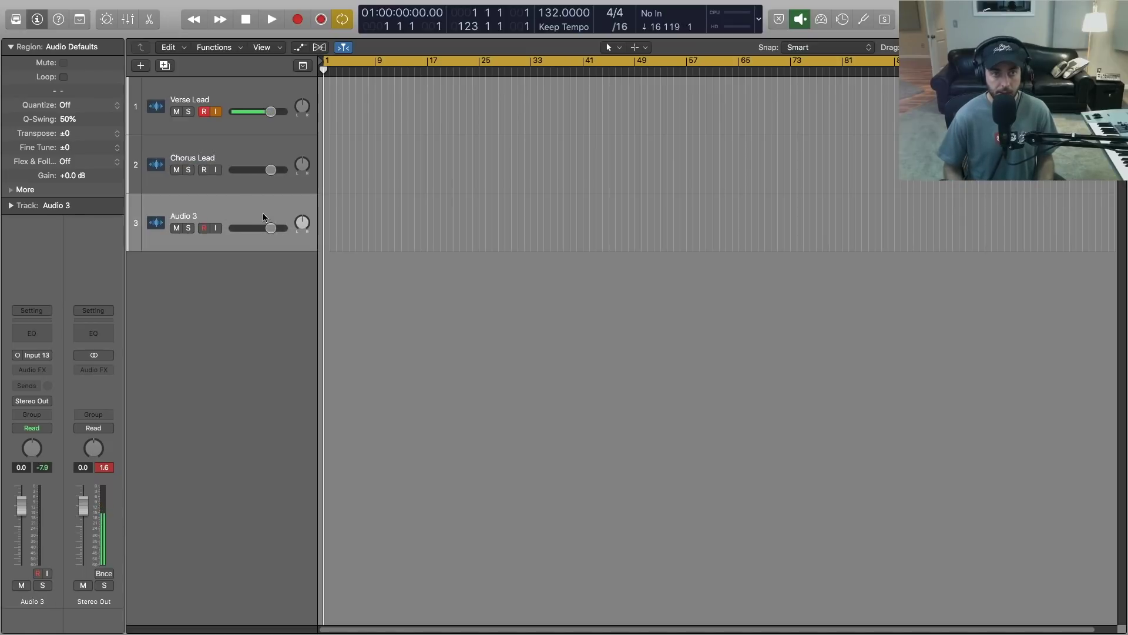
{"action": "key", "text": "super+BackSpace"}
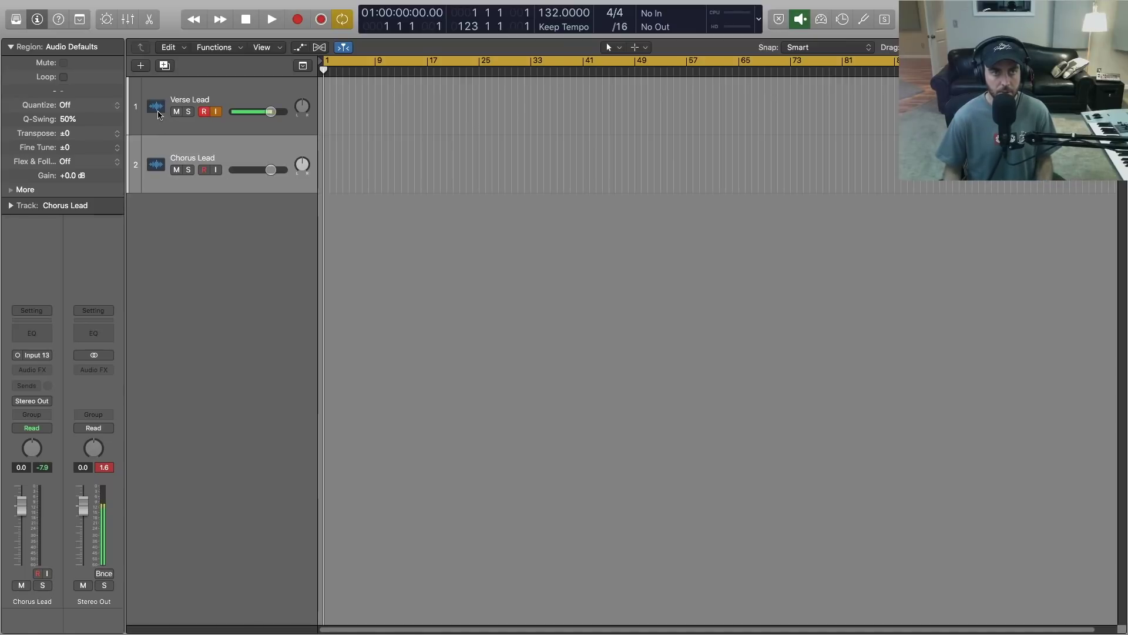
Enlarge both vocal tracks and give each the studio condenser microphone icon, leaving Verse Lead selected and armed.
{"action": "left_click_drag", "start_coordinate": [200, 131], "coordinate": [203, 173]}
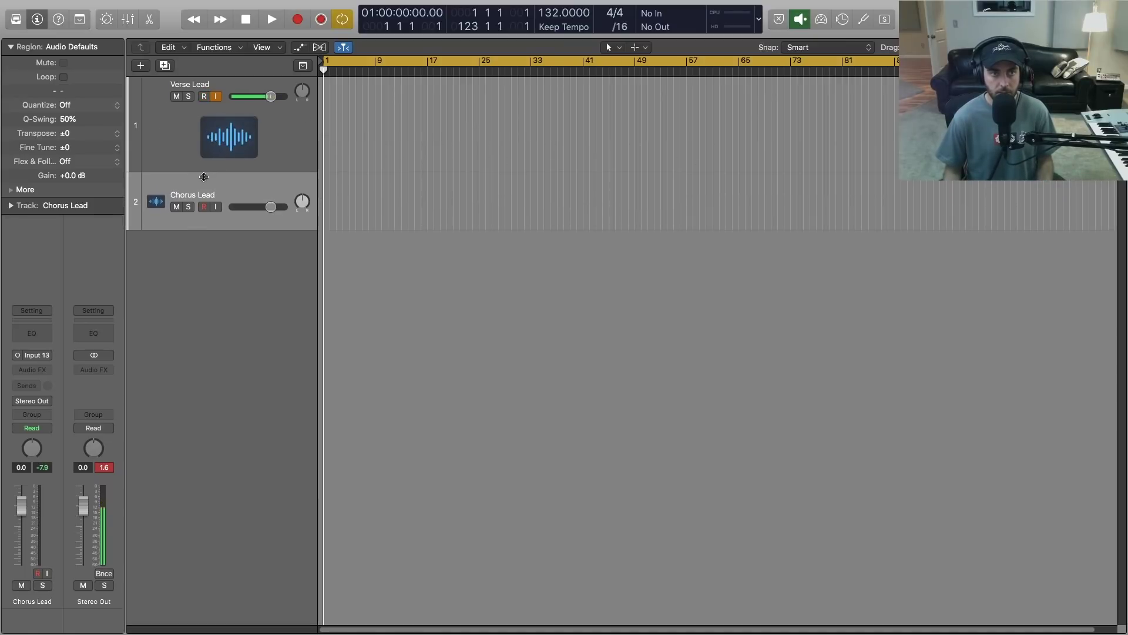
{"action": "right_click", "coordinate": [232, 144]}
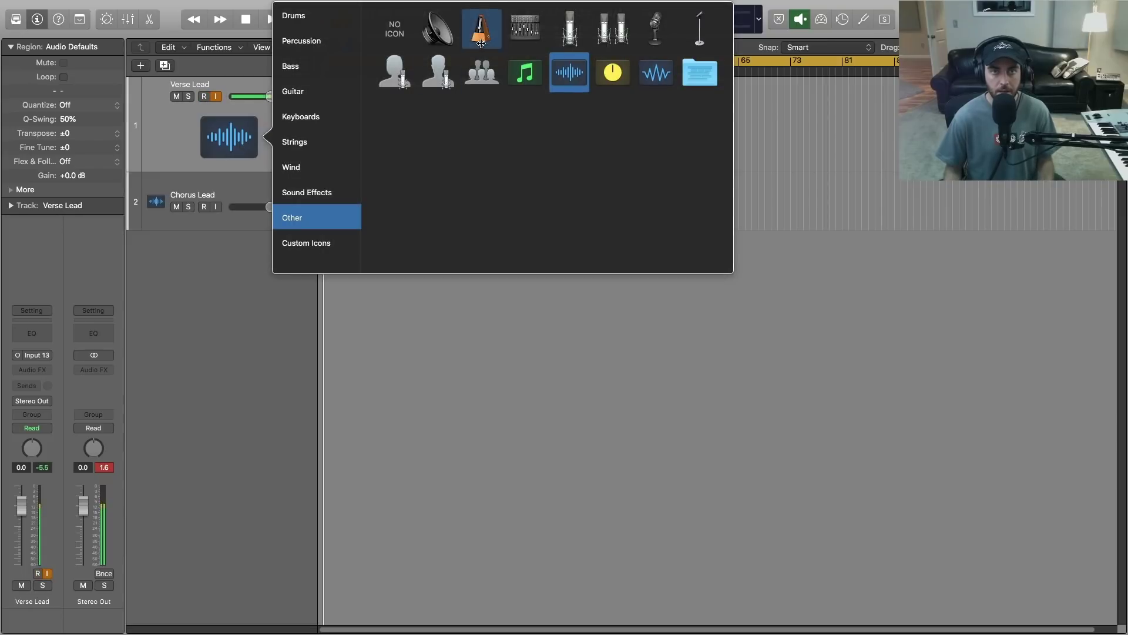
{"action": "left_click", "coordinate": [567, 25]}
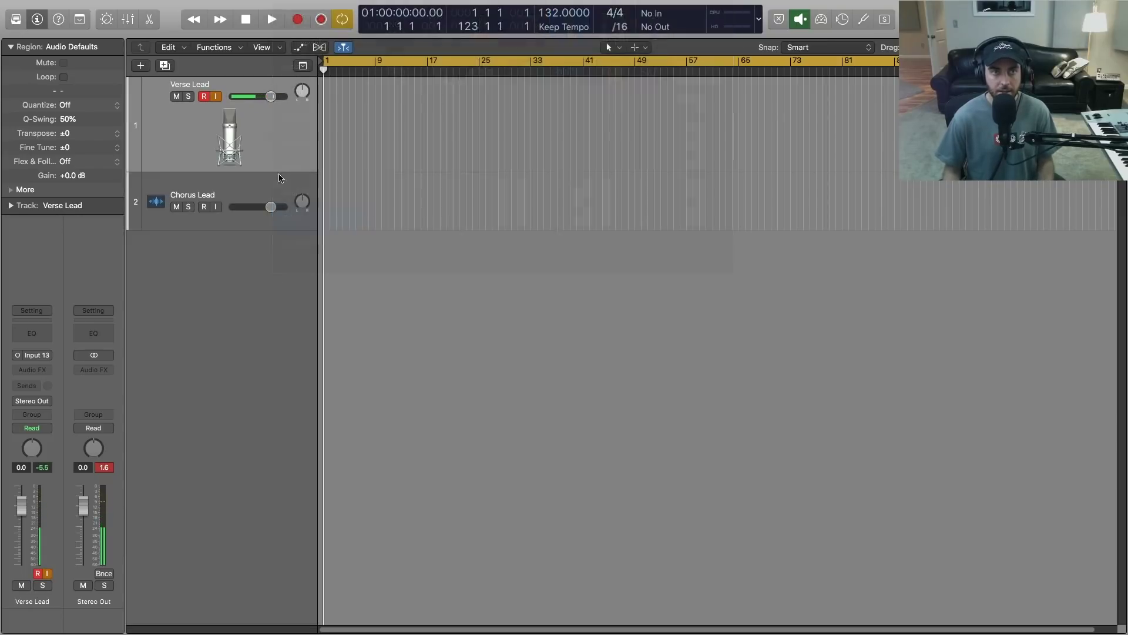
{"action": "right_click", "coordinate": [155, 203]}
{"action": "left_click", "coordinate": [475, 92]}
{"action": "left_click_drag", "start_coordinate": [211, 227], "coordinate": [210, 273]}
{"action": "left_click", "coordinate": [264, 133]}
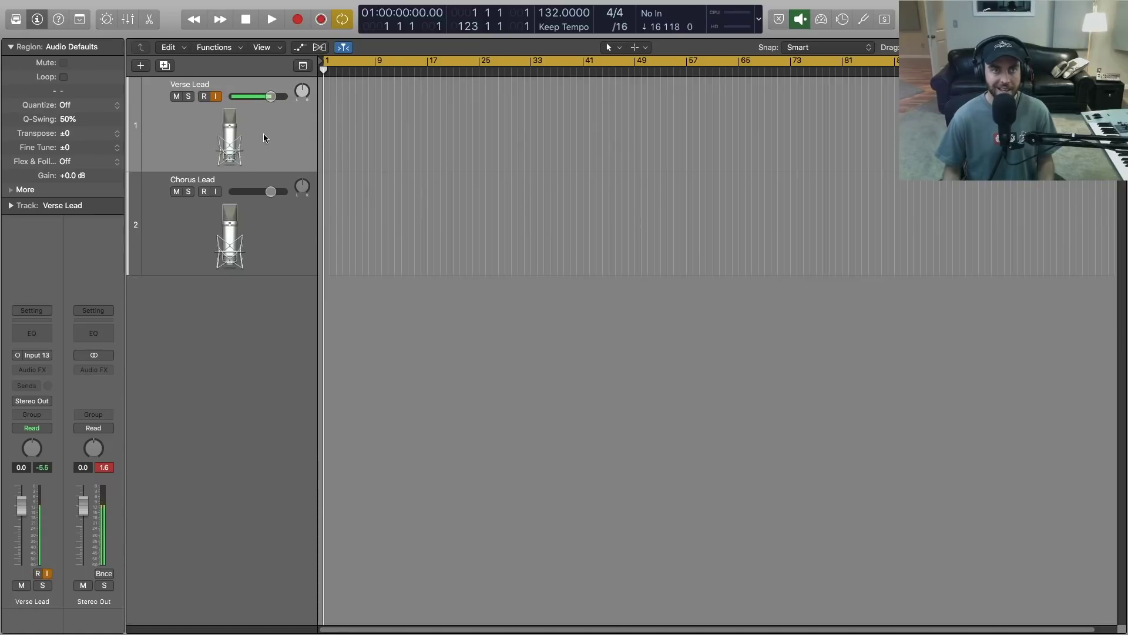
{"action": "key", "text": "ctrl+r"}
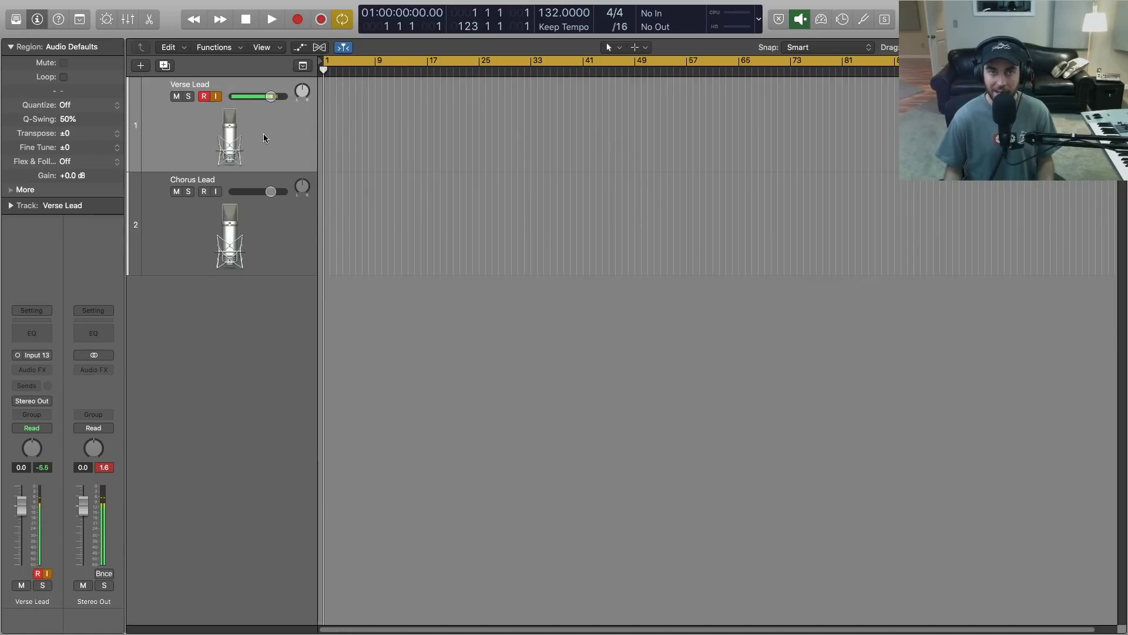
Set the audio device's I/O buffer size to 128 samples, apply the change and close the preferences.
{"action": "left_click", "coordinate": [66, 7]}
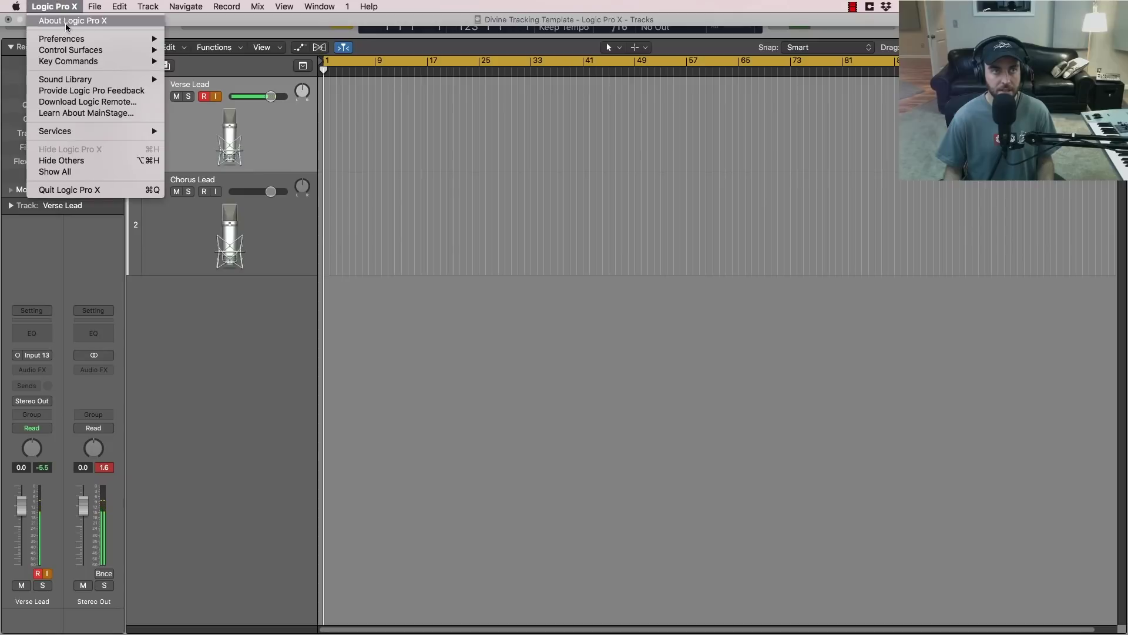
{"action": "mouse_move", "coordinate": [70, 39]}
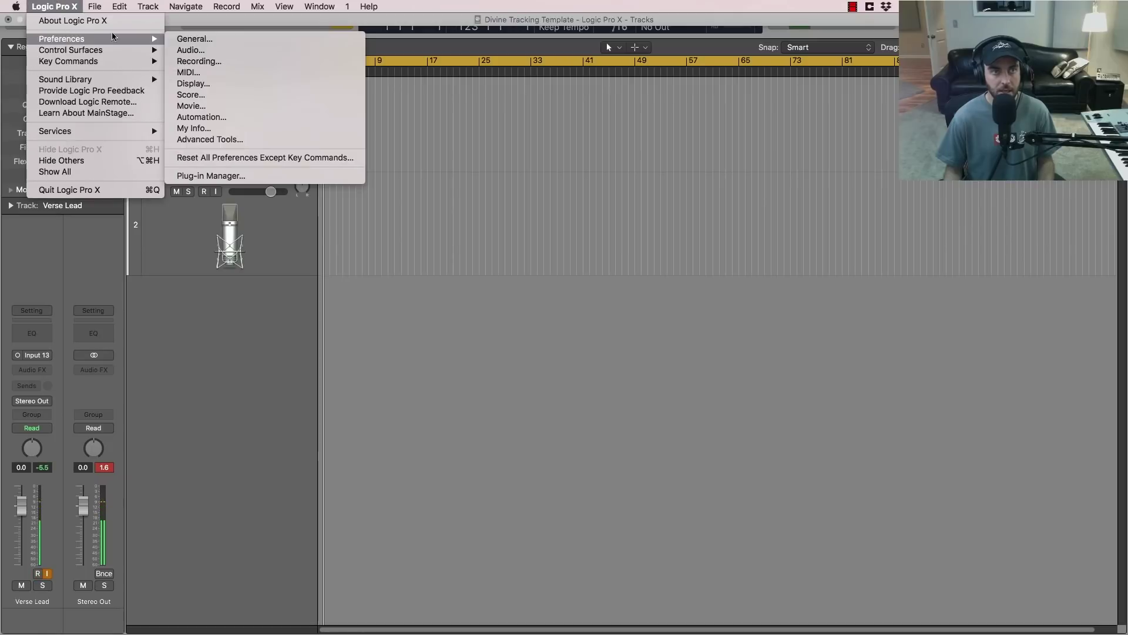
{"action": "left_click", "coordinate": [198, 49]}
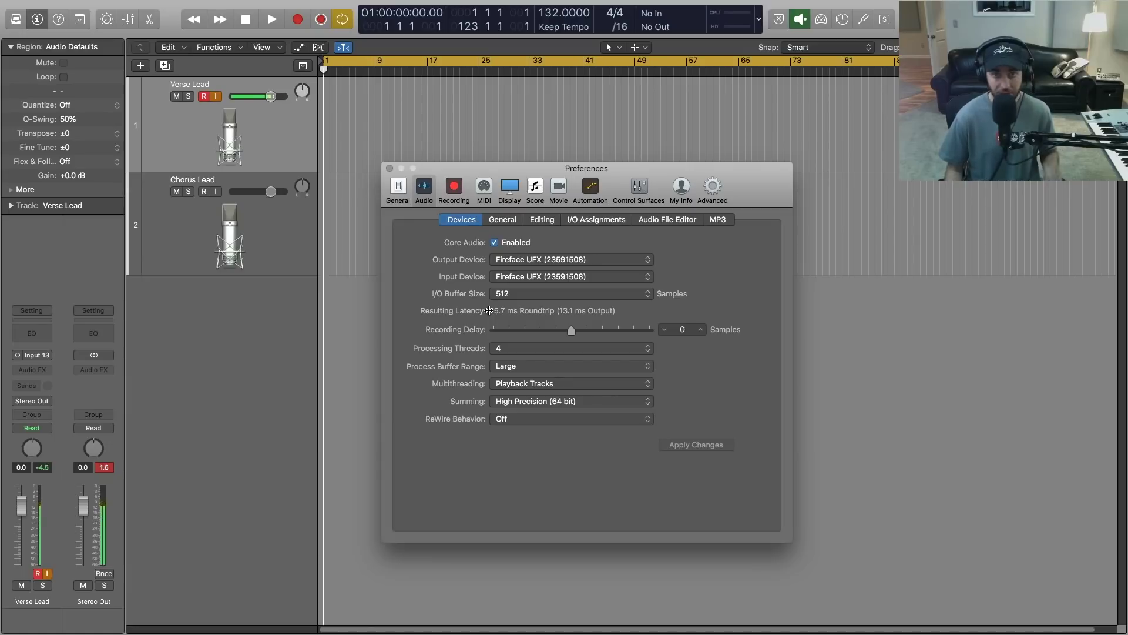
{"action": "mouse_move", "coordinate": [489, 310]}
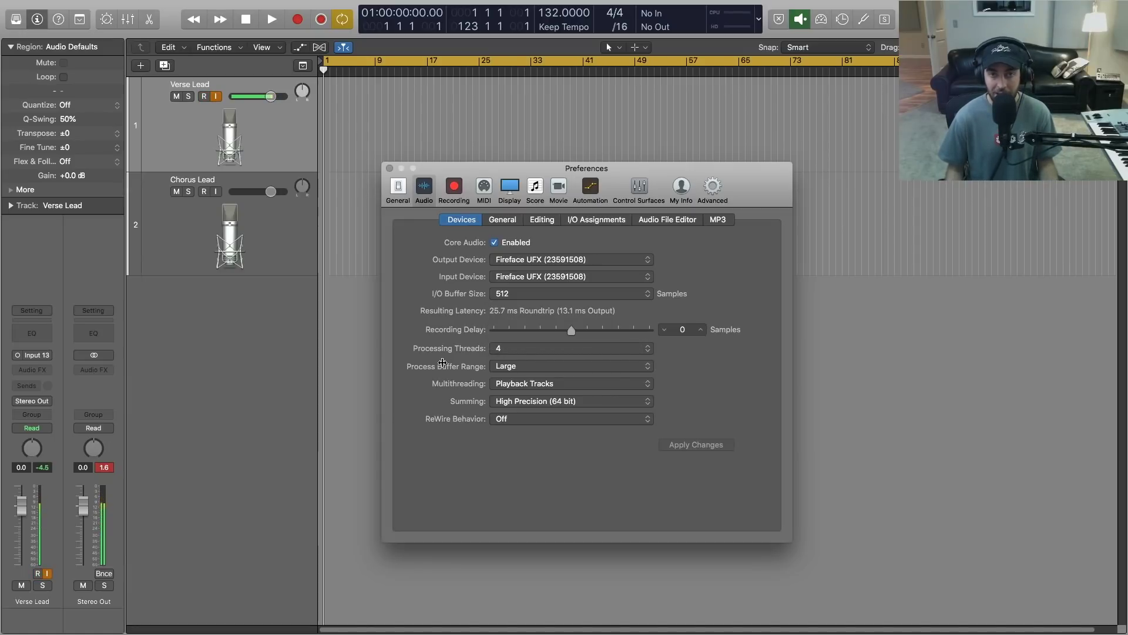
{"action": "left_click", "coordinate": [549, 297]}
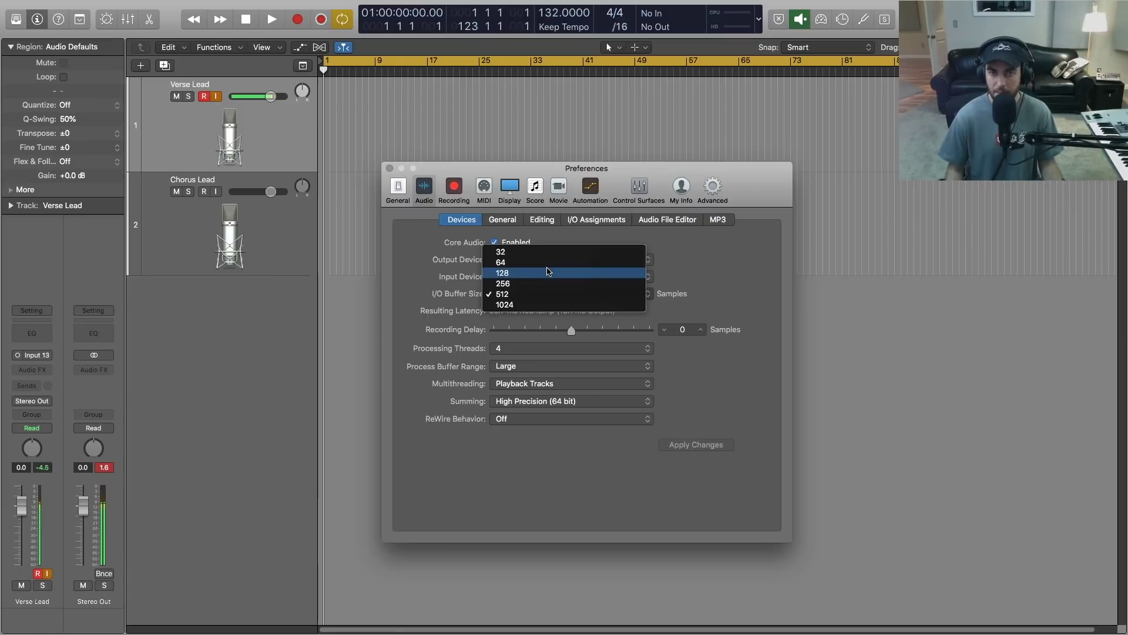
{"action": "left_click", "coordinate": [548, 272]}
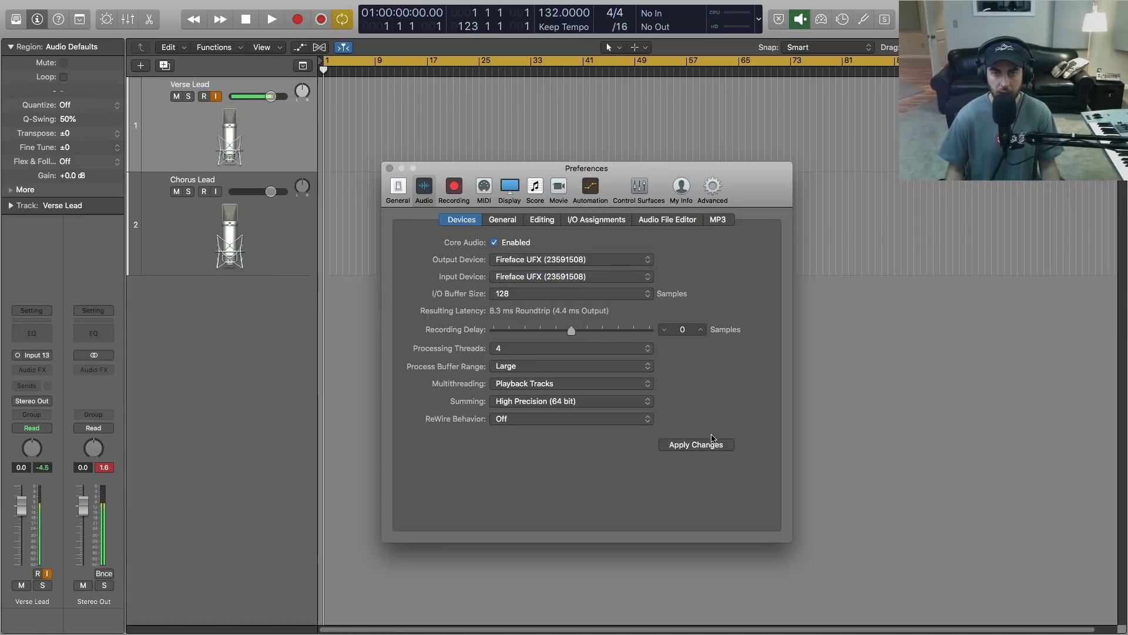
{"action": "left_click", "coordinate": [709, 447]}
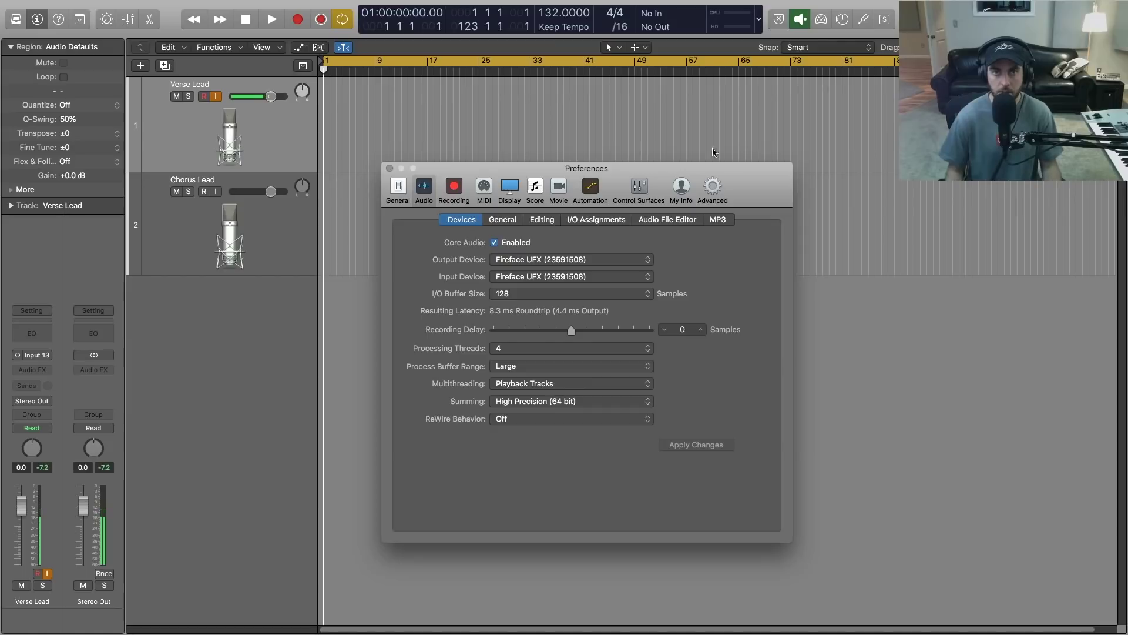
{"action": "left_click", "coordinate": [390, 169]}
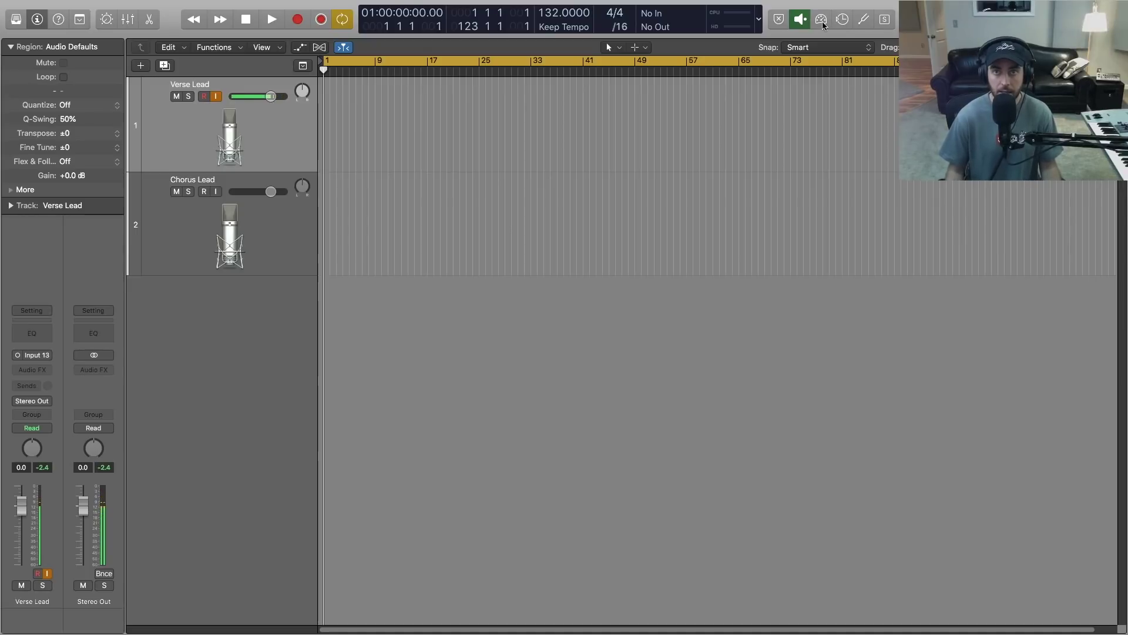
Turn on Low Latency Mode and keep its control included in the customized control bar.
{"action": "left_click", "coordinate": [822, 22]}
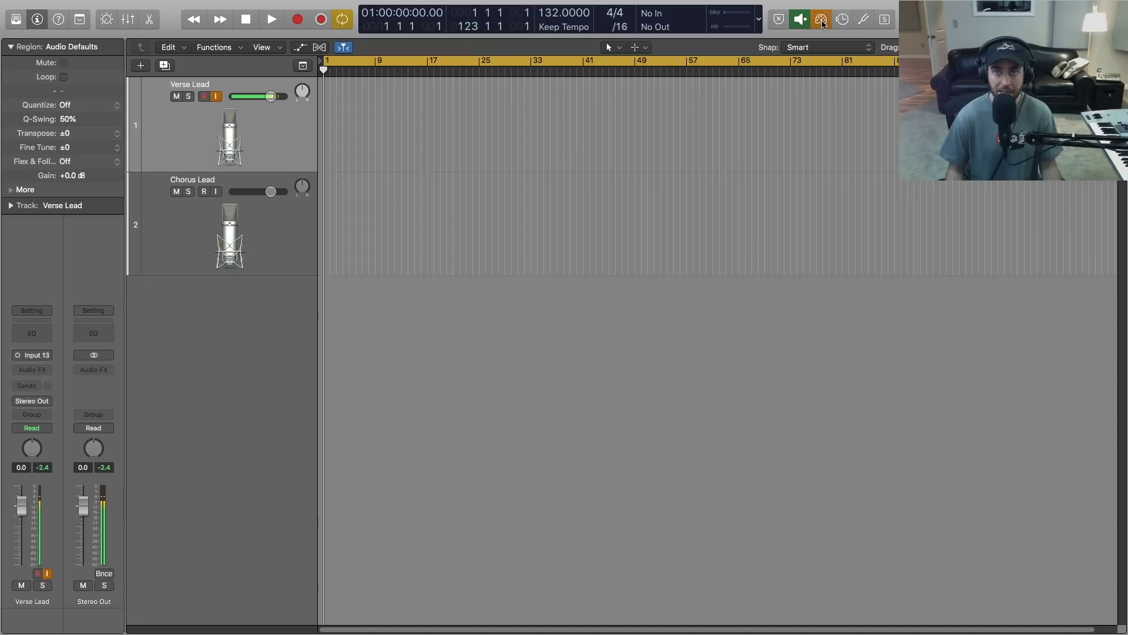
{"action": "left_click", "coordinate": [759, 20]}
{"action": "left_click", "coordinate": [780, 101]}
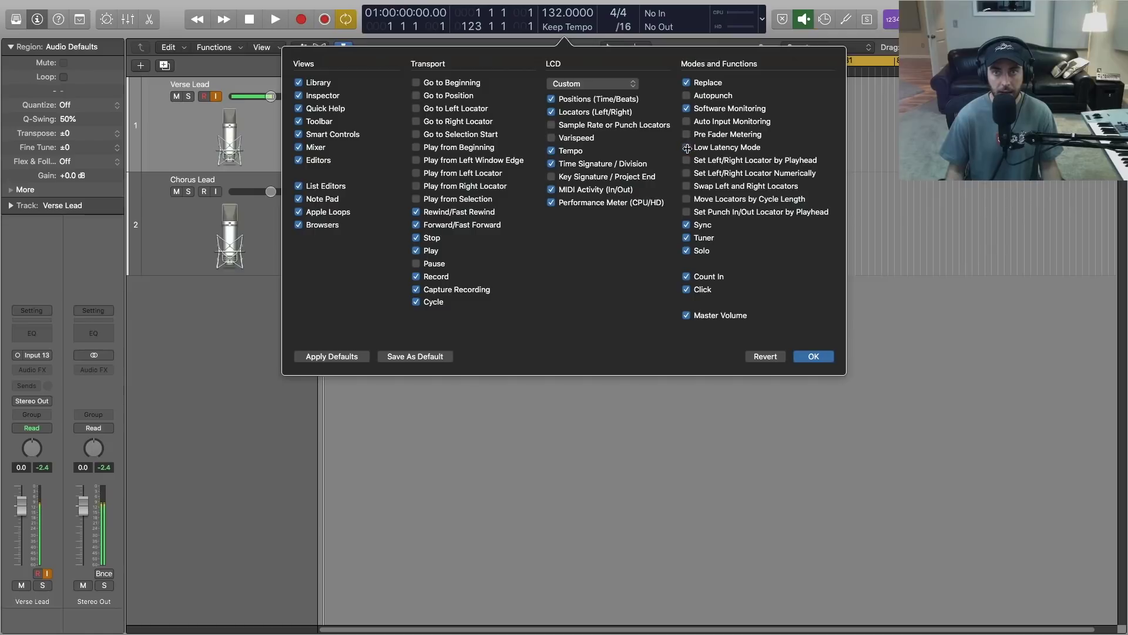
{"action": "left_click", "coordinate": [815, 356]}
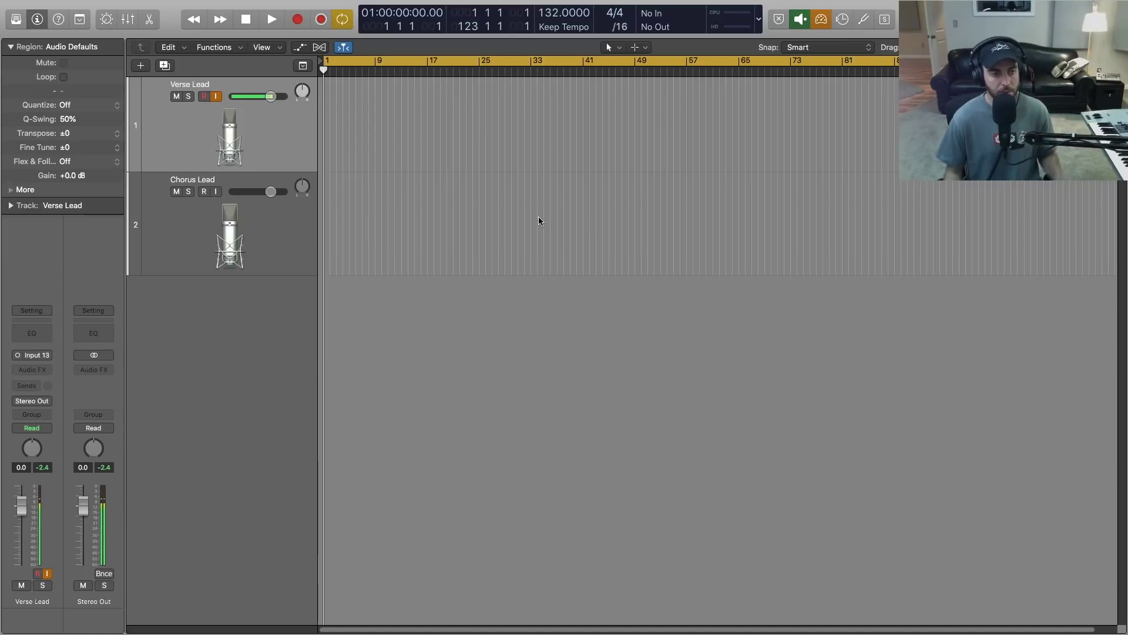
Insert a stereo MultiMeter on the Stereo Out channel and move its window clear of the channel strips.
{"action": "left_click", "coordinate": [98, 370]}
{"action": "scroll", "coordinate": [149, 470], "scroll_direction": "down", "scroll_amount": 3}
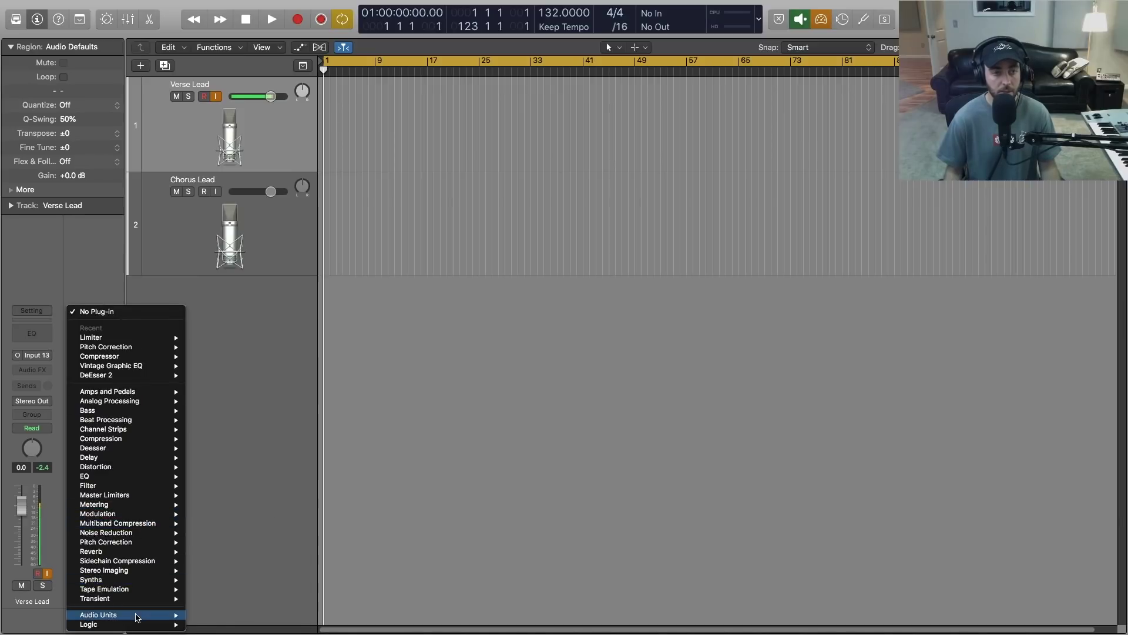
{"action": "mouse_move", "coordinate": [144, 615]}
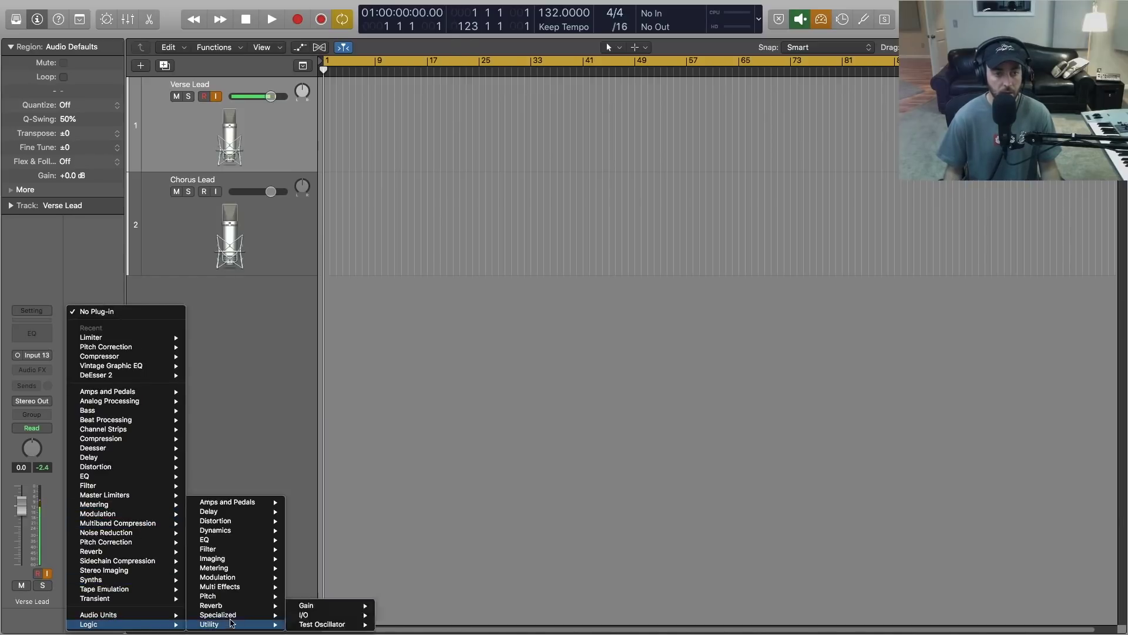
{"action": "mouse_move", "coordinate": [235, 571]}
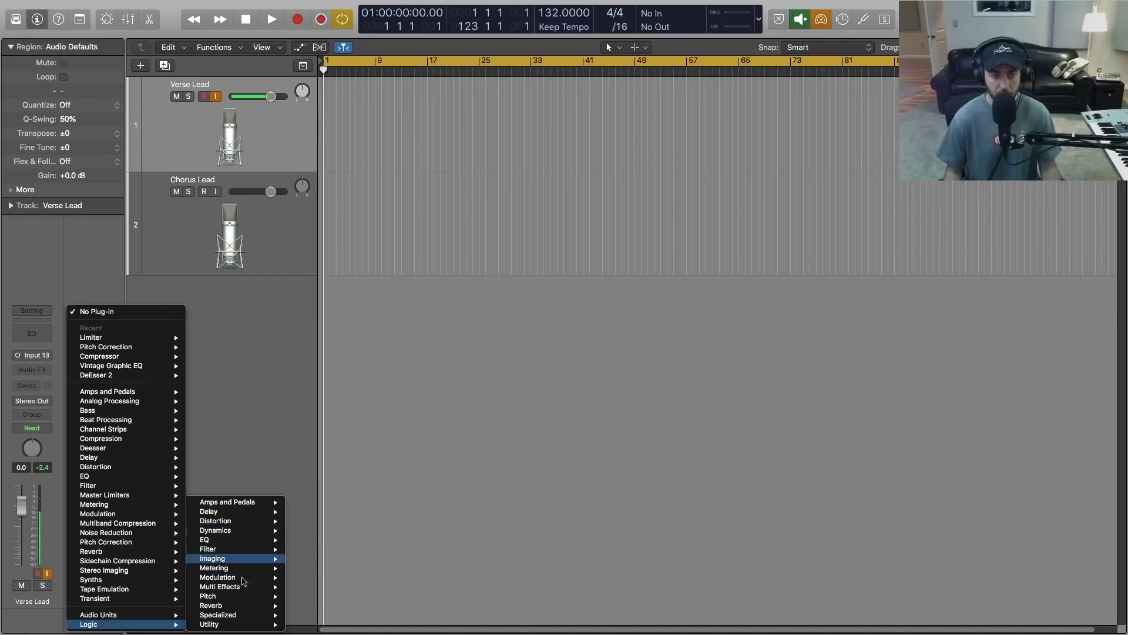
{"action": "mouse_move", "coordinate": [247, 617]}
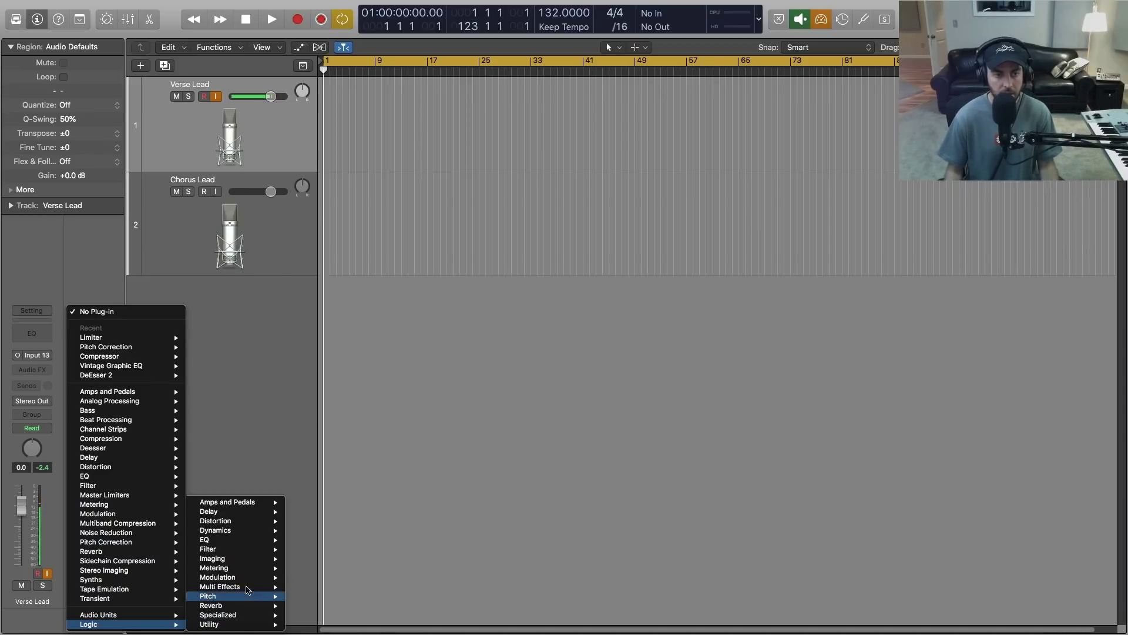
{"action": "mouse_move", "coordinate": [329, 582]}
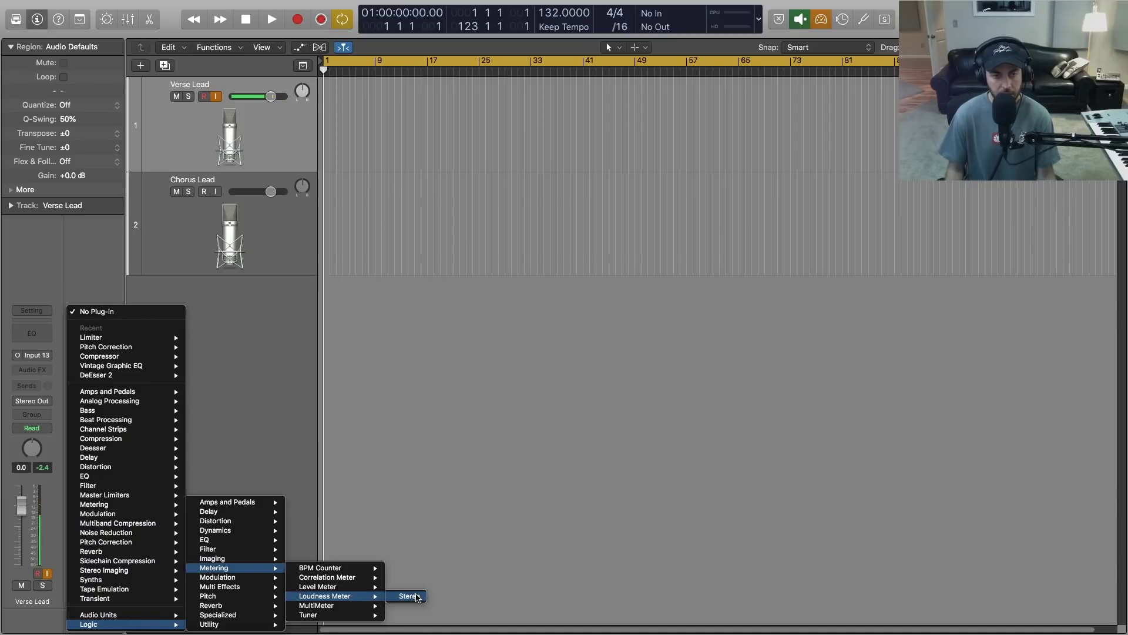
{"action": "left_click", "coordinate": [414, 605]}
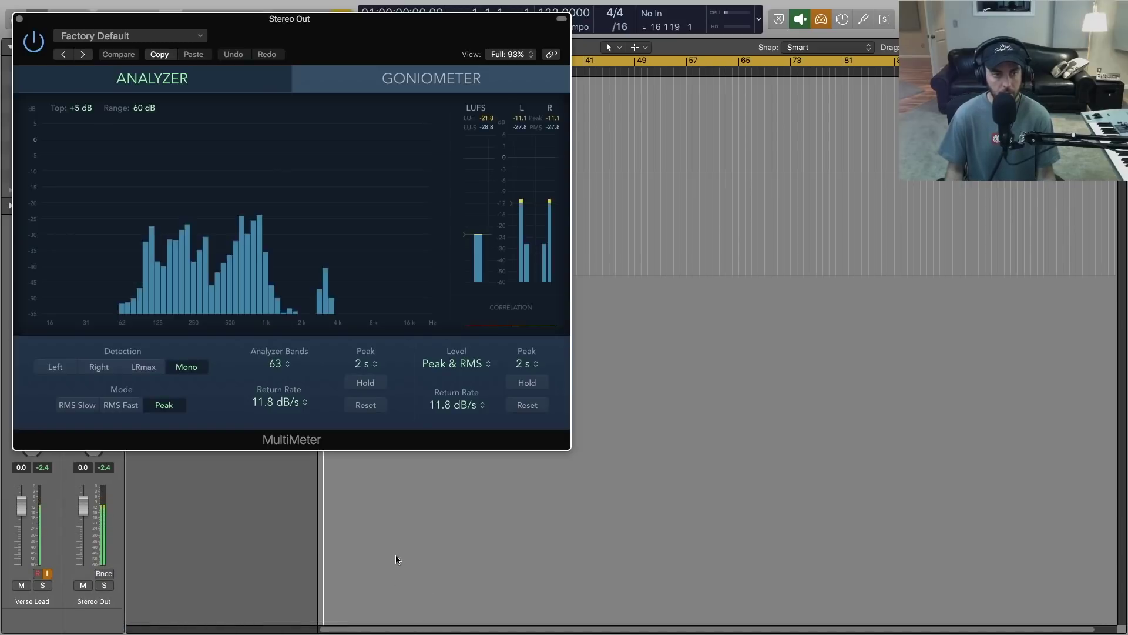
{"action": "left_click_drag", "start_coordinate": [176, 19], "coordinate": [427, 106]}
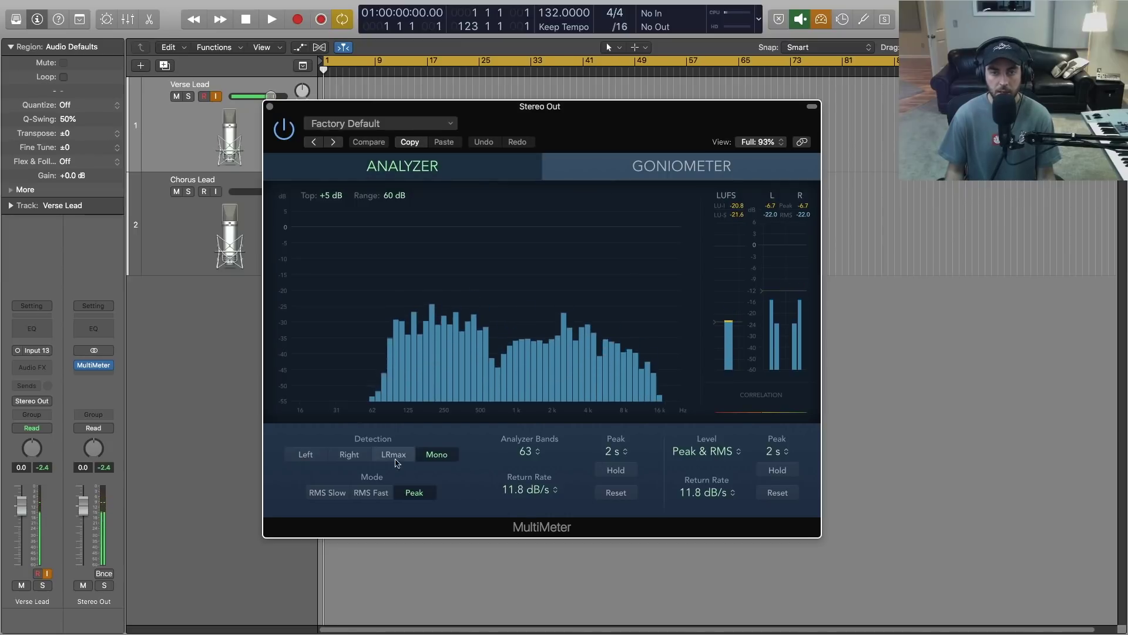
Set the MultiMeter's level display to True Peak & RMS and close the plug-in window.
{"action": "left_click", "coordinate": [704, 451]}
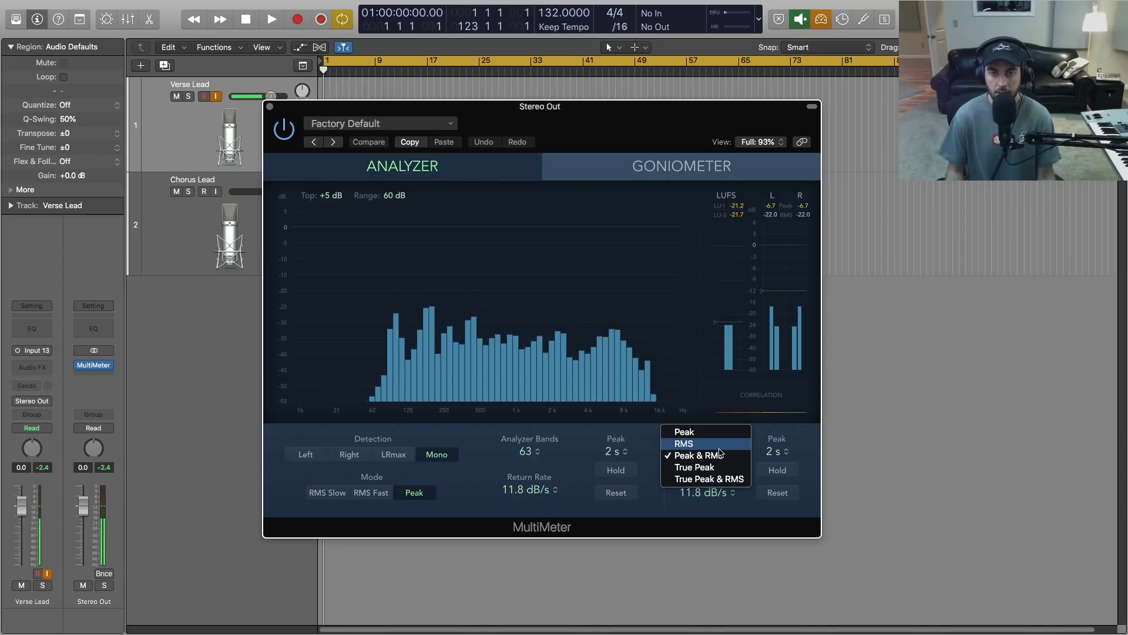
{"action": "left_click", "coordinate": [717, 480]}
{"action": "left_click_drag", "start_coordinate": [594, 115], "coordinate": [659, 116]}
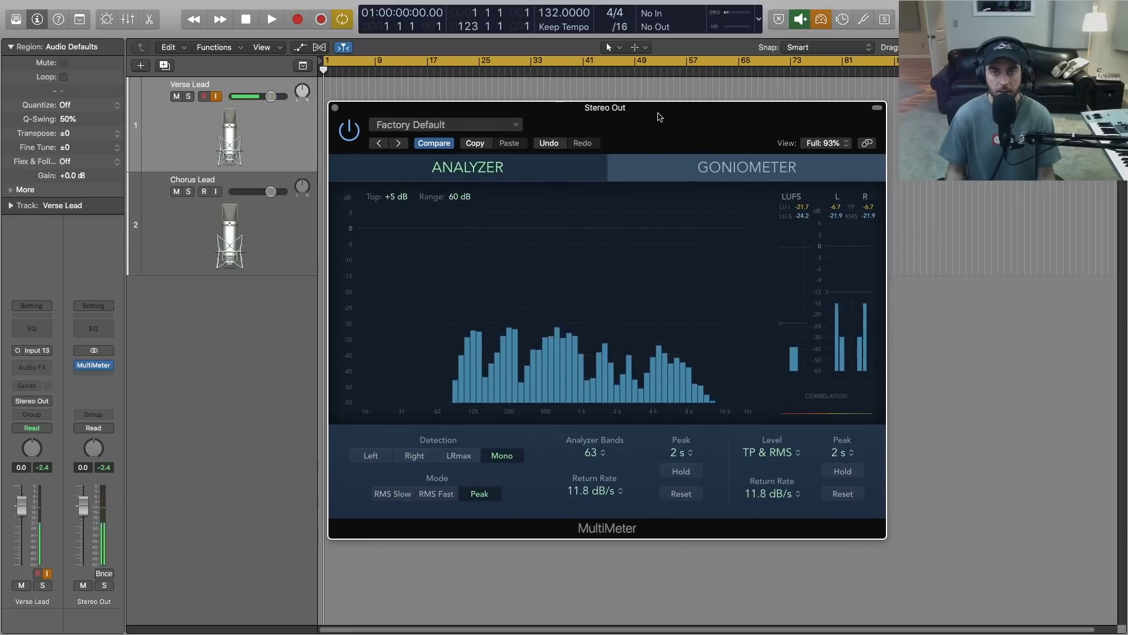
{"action": "left_click", "coordinate": [336, 109]}
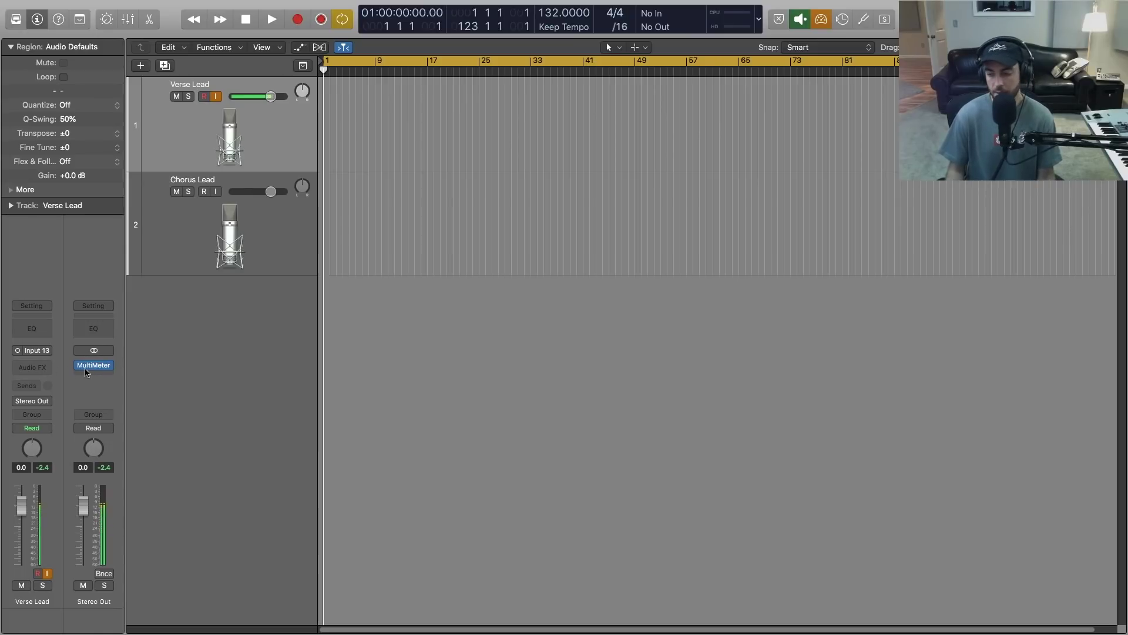
Insert a mono Gain plug-in on the Verse Lead channel and move its window over the arrangement area.
{"action": "left_click", "coordinate": [42, 368]}
{"action": "scroll", "coordinate": [53, 539], "scroll_direction": "down", "scroll_amount": 2}
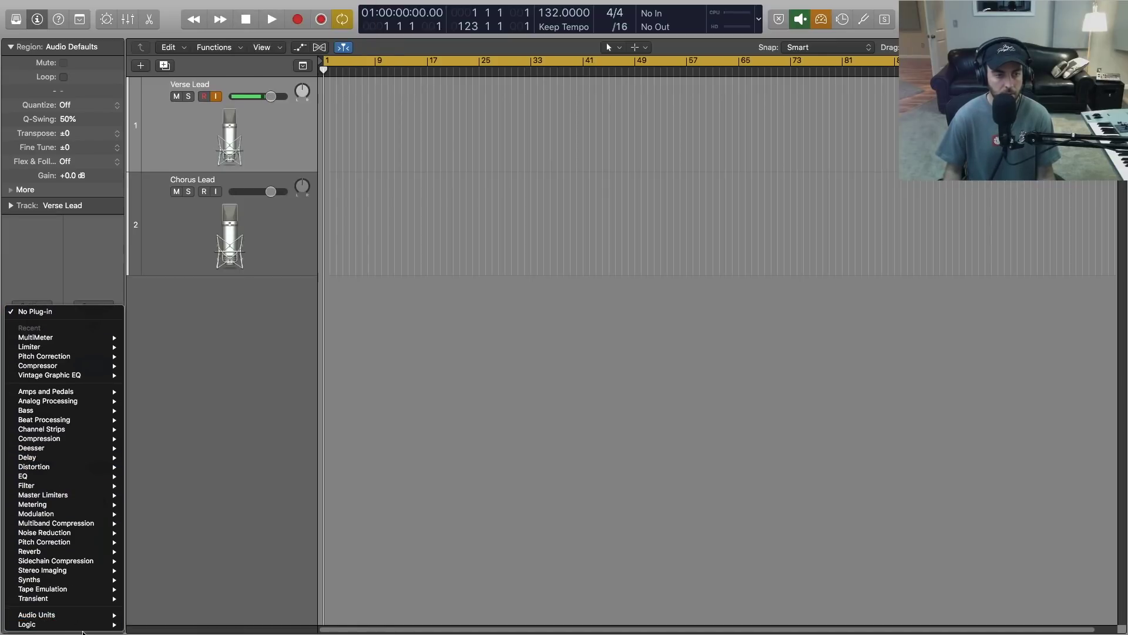
{"action": "mouse_move", "coordinate": [88, 624]}
{"action": "mouse_move", "coordinate": [176, 625]}
{"action": "mouse_move", "coordinate": [252, 606]}
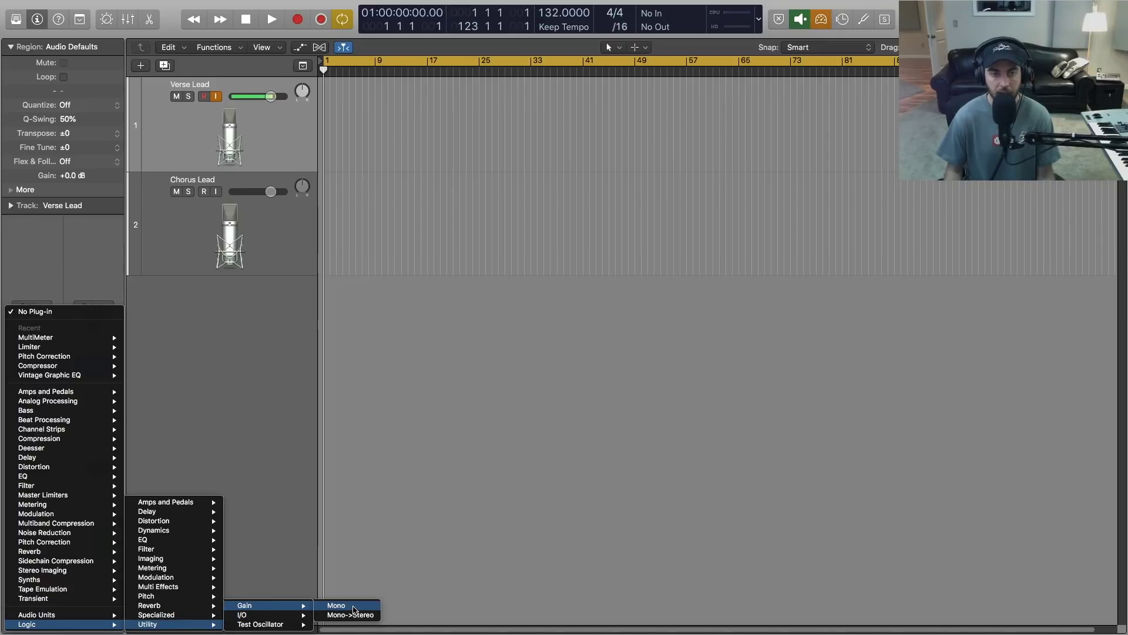
{"action": "left_click", "coordinate": [354, 607]}
{"action": "left_click_drag", "start_coordinate": [194, 30], "coordinate": [561, 181]}
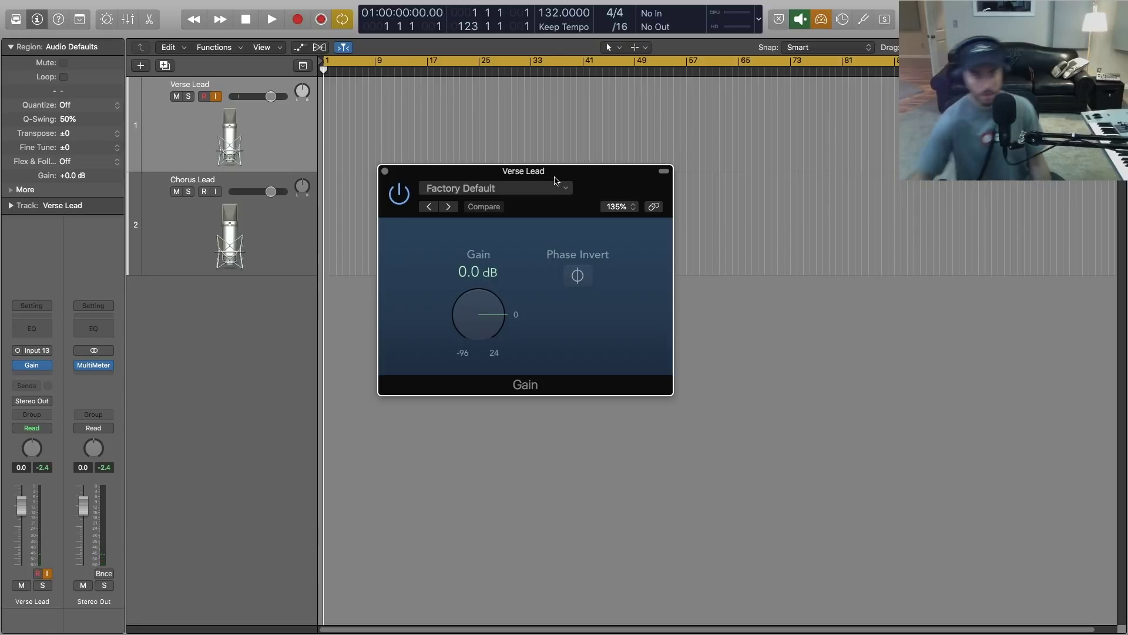
Set the Gain plug-in on Verse Lead to +9.1 dB and close its window.
{"action": "mouse_move", "coordinate": [490, 323]}
{"action": "left_mouse_down"}
{"action": "mouse_move", "coordinate": [492, 310]}
{"action": "mouse_move", "coordinate": [492, 323]}
{"action": "left_mouse_up"}
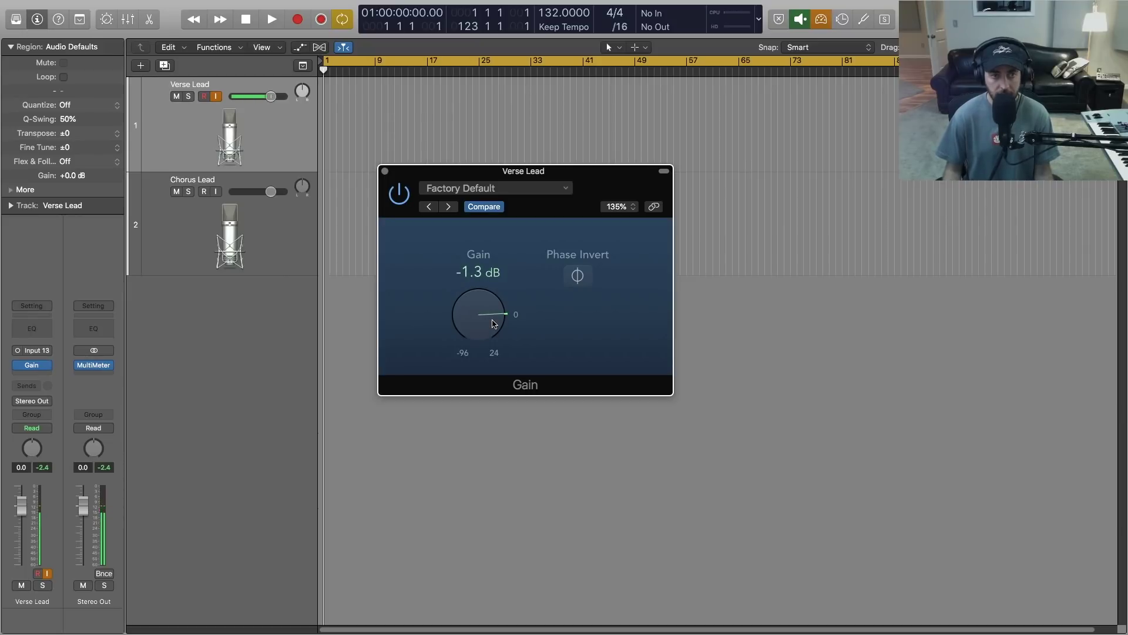
{"action": "left_click_drag", "start_coordinate": [493, 324], "coordinate": [494, 314]}
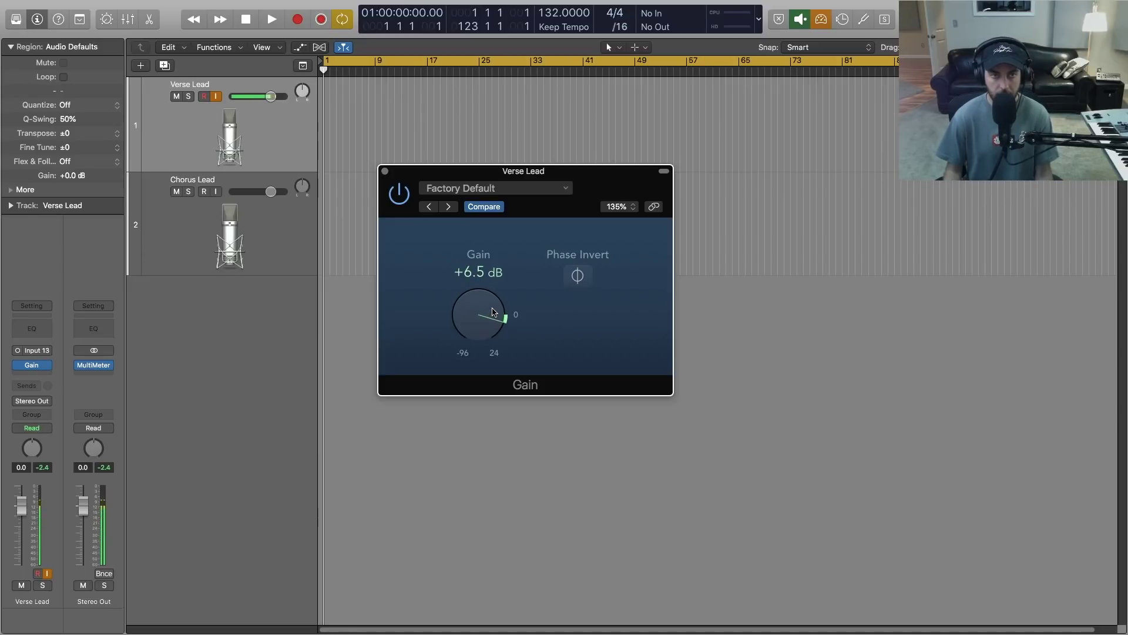
{"action": "left_click_drag", "start_coordinate": [492, 313], "coordinate": [493, 311]}
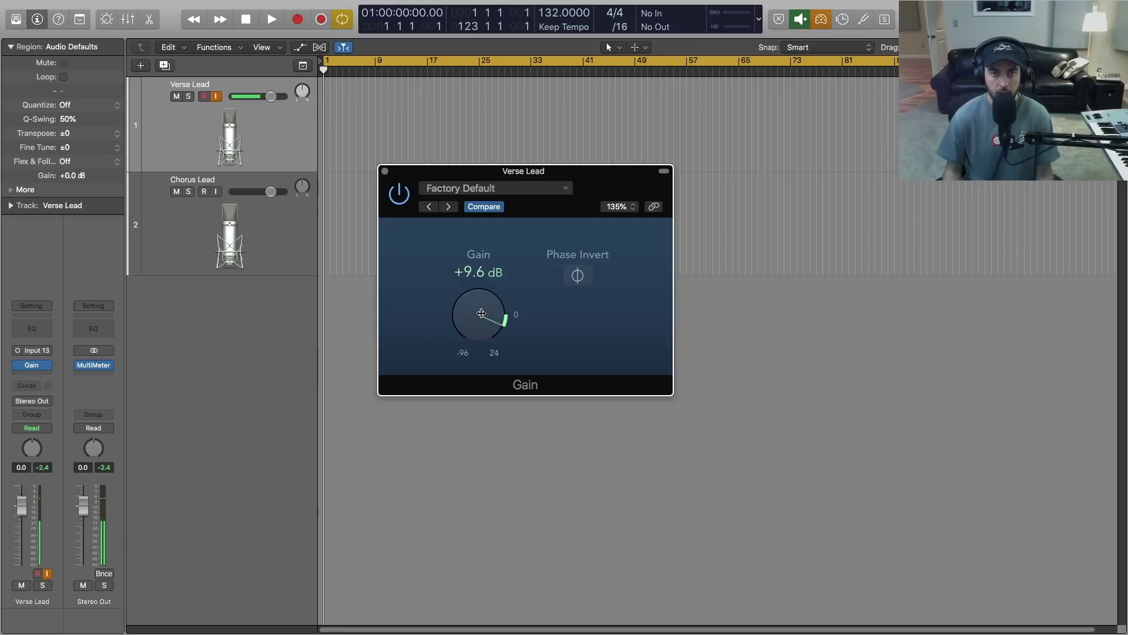
{"action": "left_click_drag", "start_coordinate": [481, 314], "coordinate": [481, 315]}
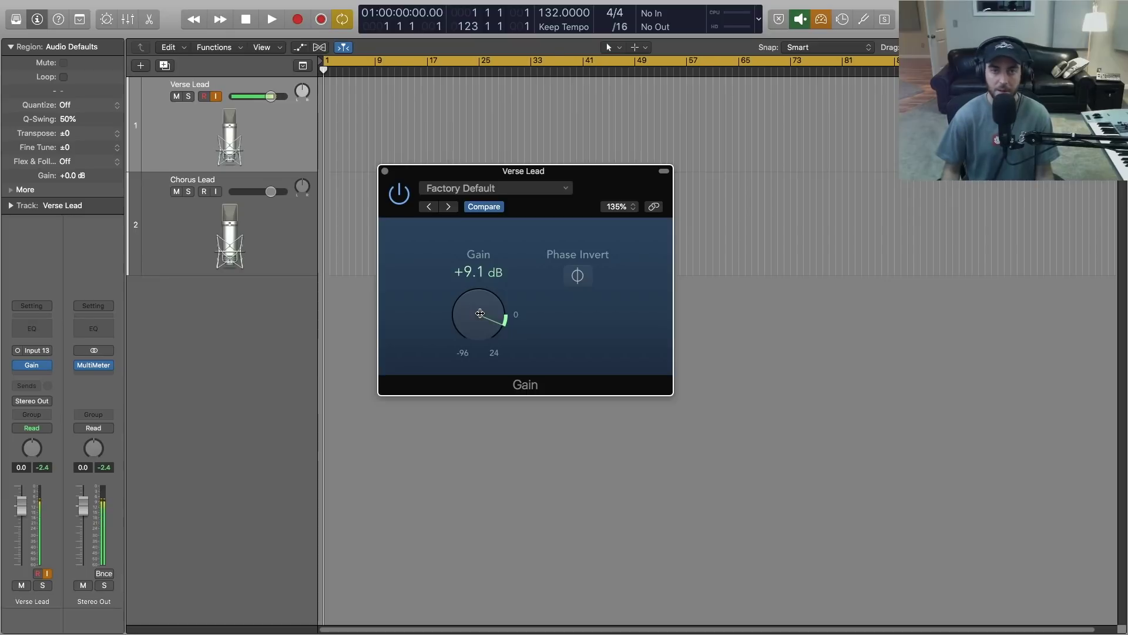
{"action": "left_click", "coordinate": [386, 172]}
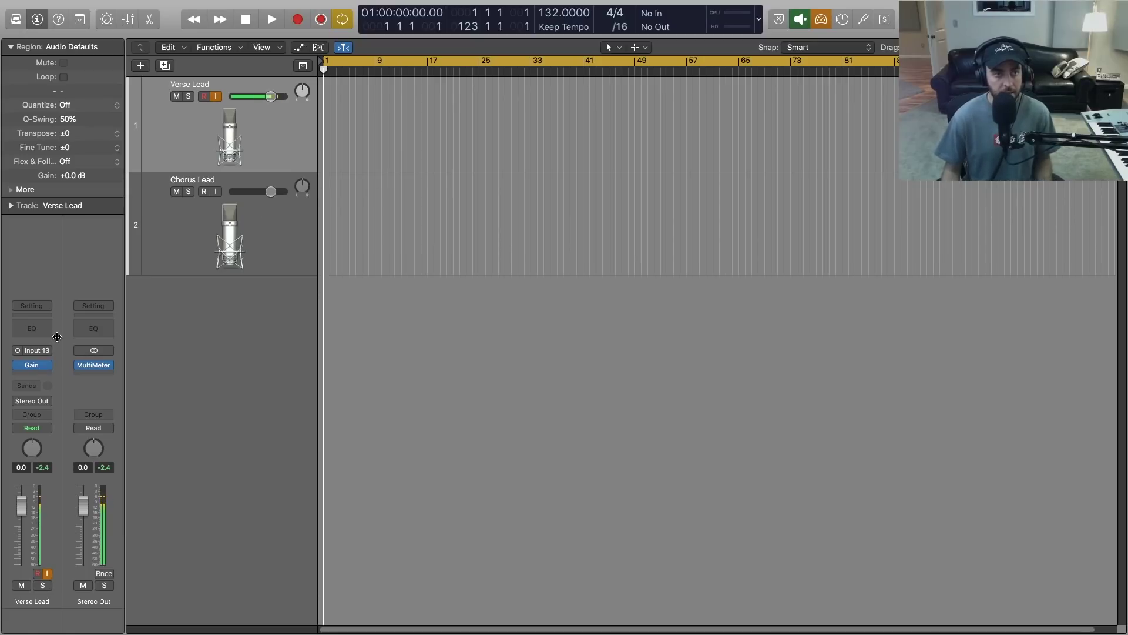
Insert a mono Level Meter after Gain on the Verse Lead channel and set its level display to True Peak & RMS.
{"action": "left_click", "coordinate": [36, 375]}
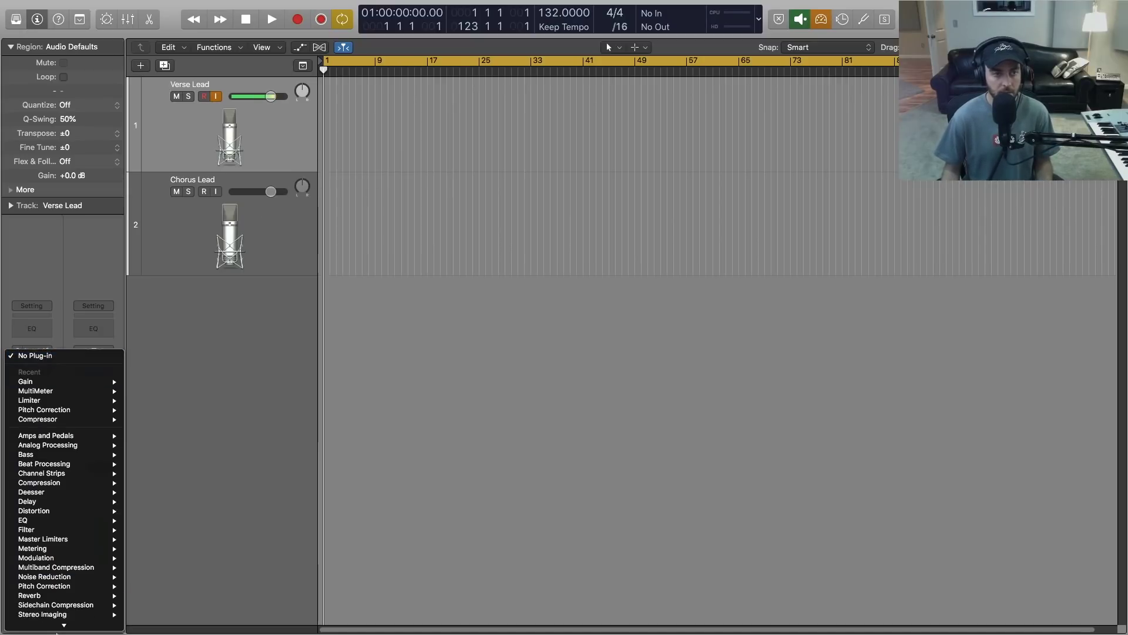
{"action": "mouse_move", "coordinate": [57, 622]}
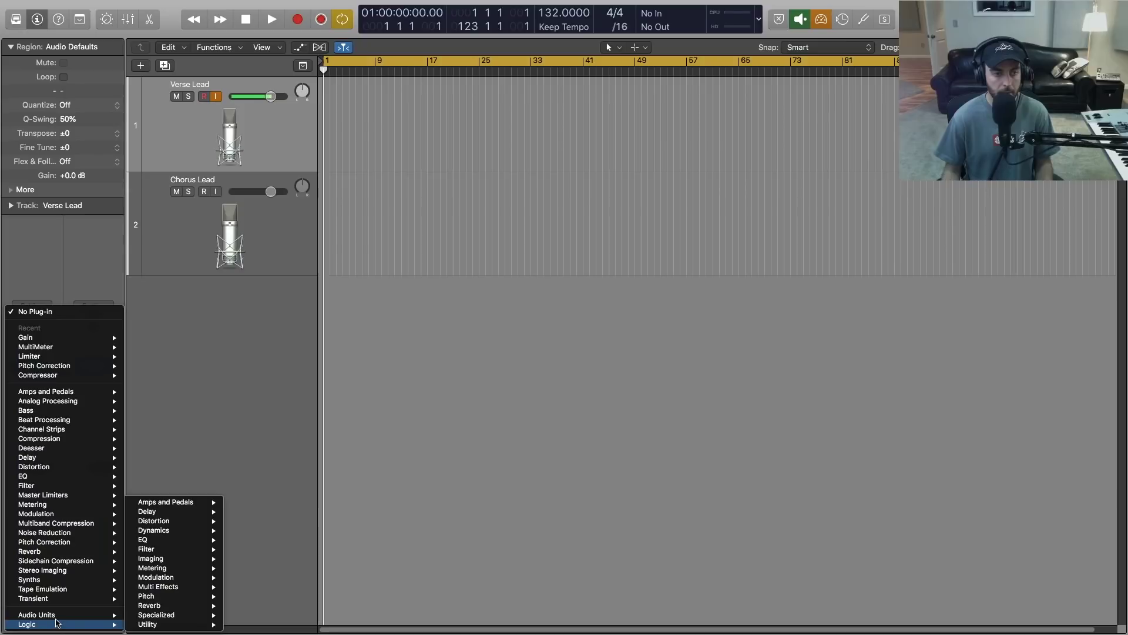
{"action": "mouse_move", "coordinate": [180, 569]}
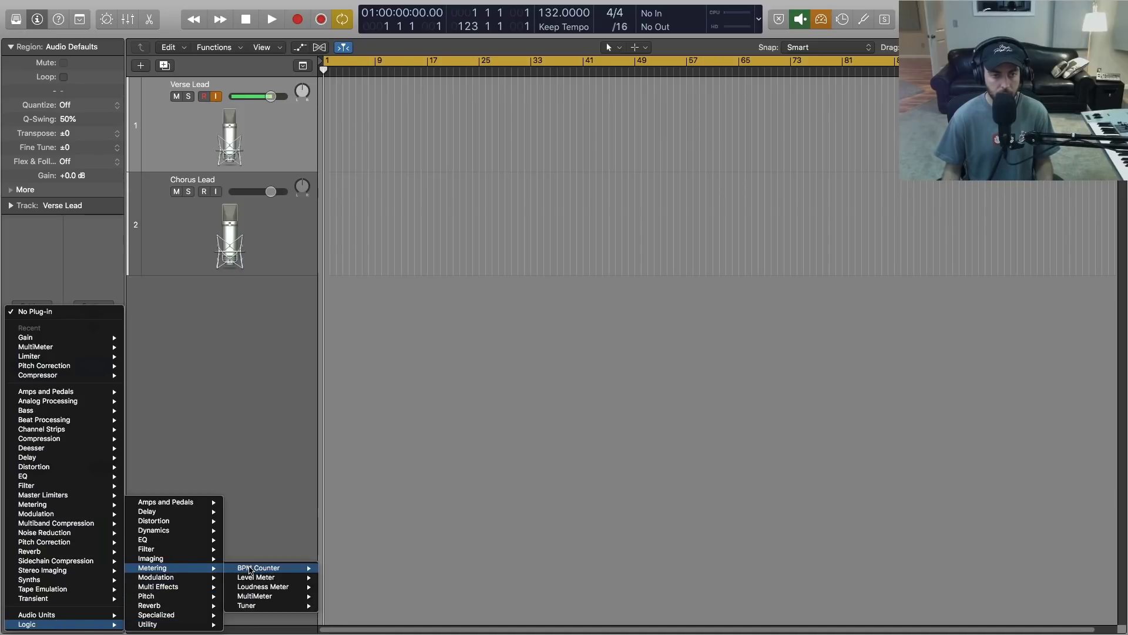
{"action": "mouse_move", "coordinate": [262, 581]}
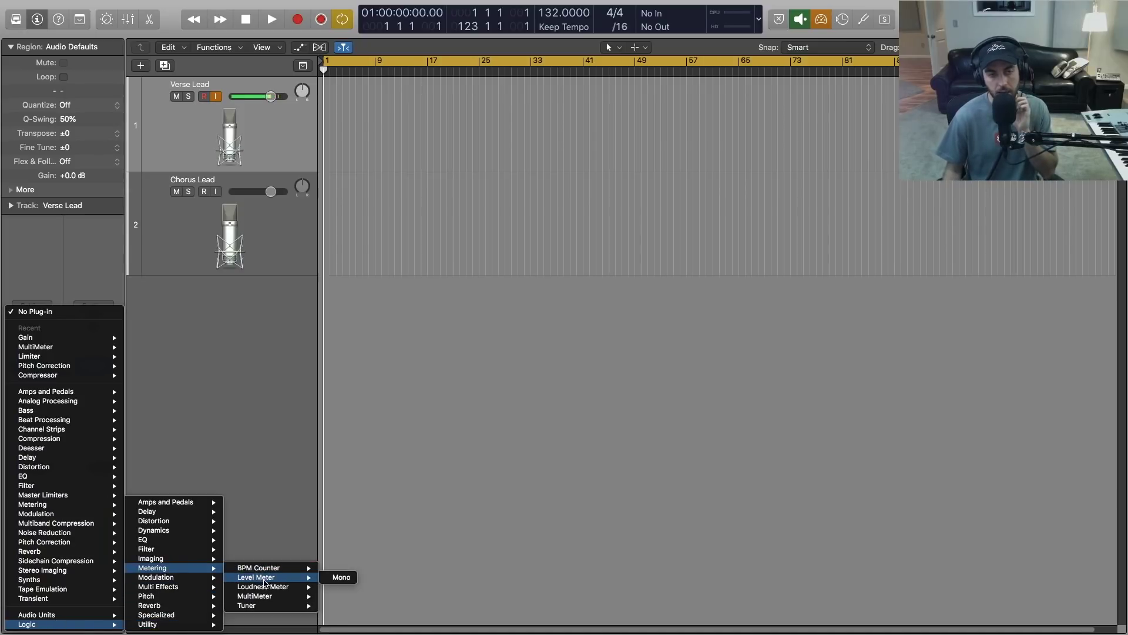
{"action": "left_click", "coordinate": [340, 579]}
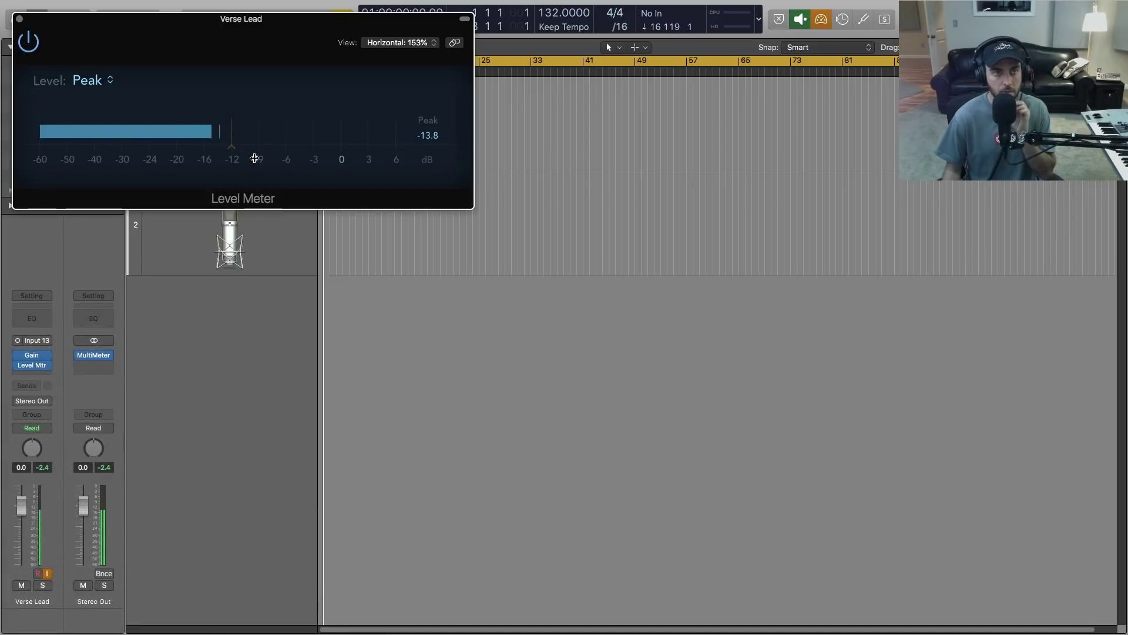
{"action": "left_click", "coordinate": [304, 149]}
{"action": "left_click", "coordinate": [303, 198]}
{"action": "left_click_drag", "start_coordinate": [449, 104], "coordinate": [470, 234]}
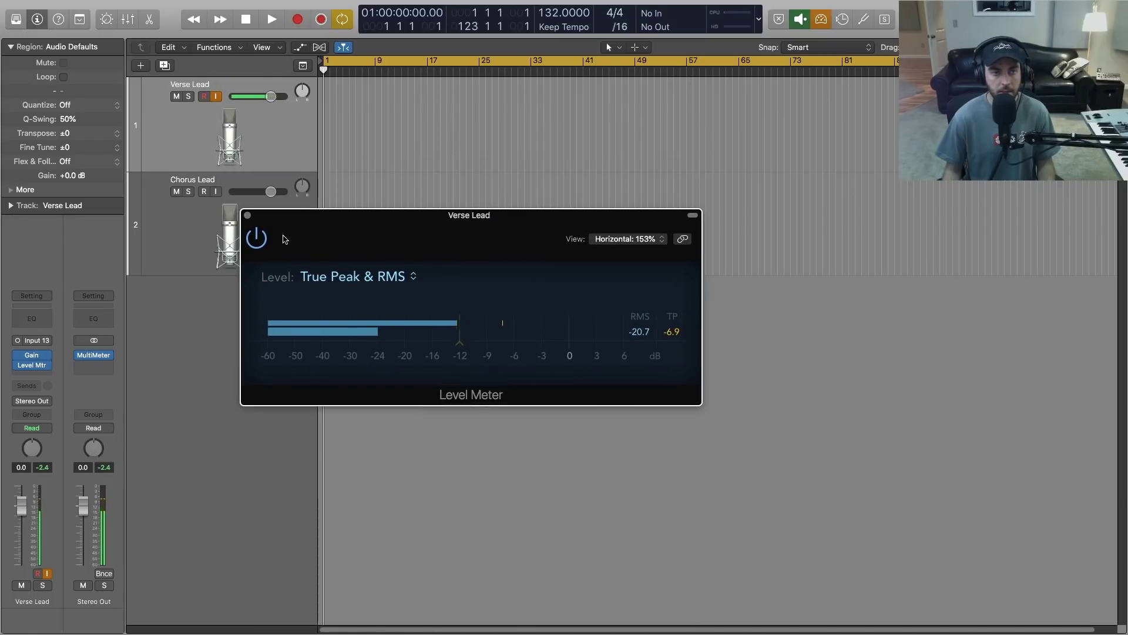
Shrink the Level Meter window, hide its header and park it below the ruler in the empty arrangement area.
{"action": "left_click_drag", "start_coordinate": [297, 219], "coordinate": [704, 152]}
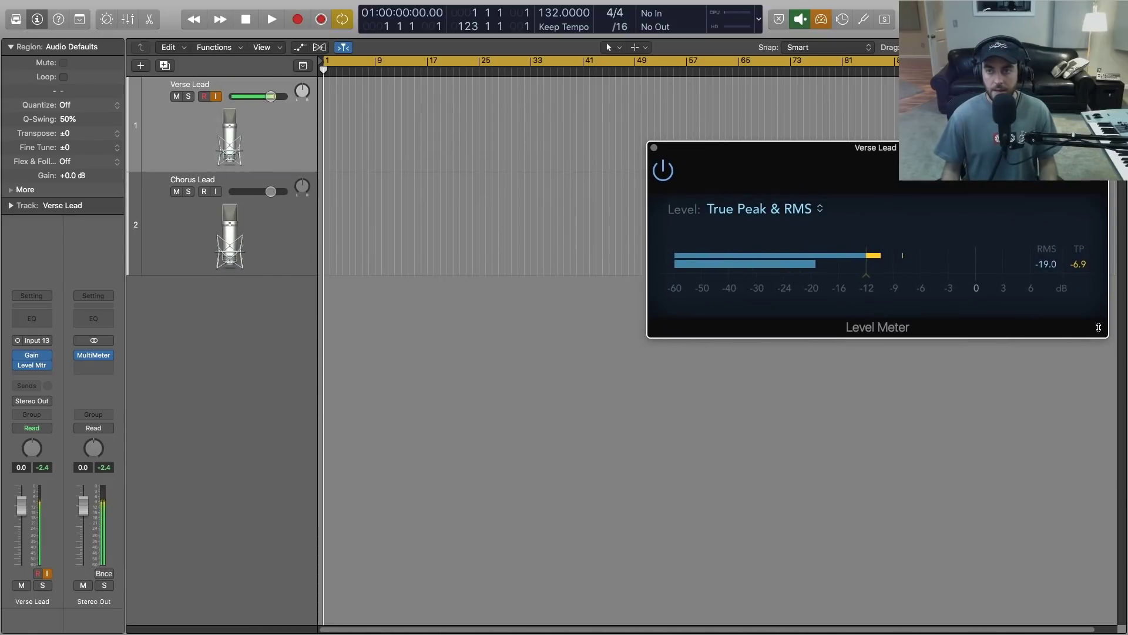
{"action": "left_click_drag", "start_coordinate": [1105, 344], "coordinate": [933, 284]}
{"action": "left_click_drag", "start_coordinate": [817, 147], "coordinate": [946, 106]}
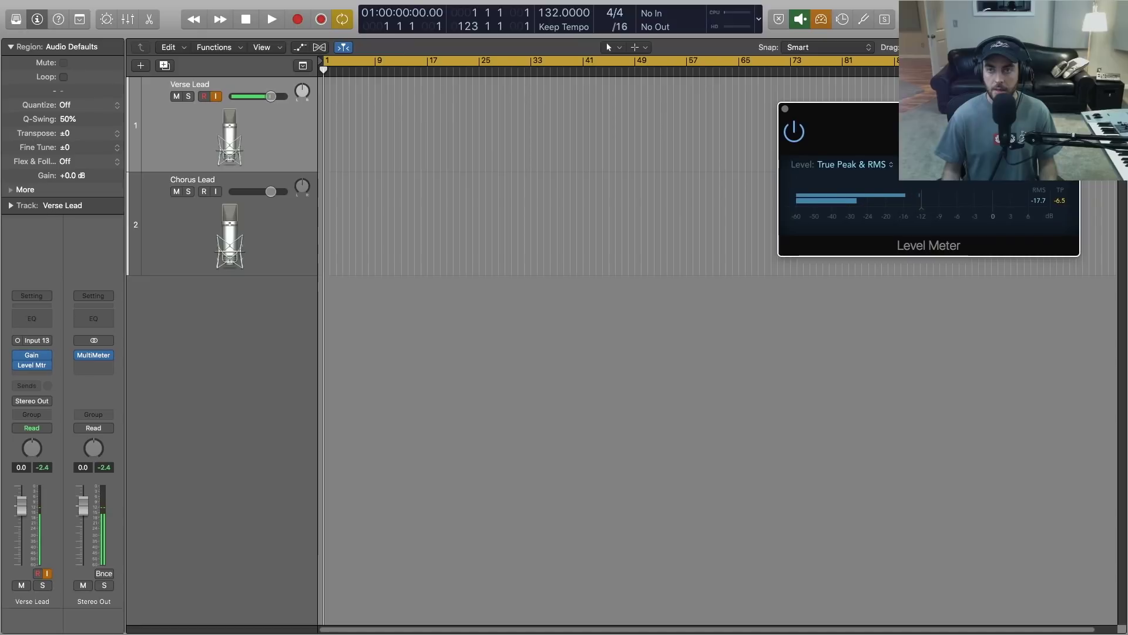
{"action": "left_click_drag", "start_coordinate": [1079, 258], "coordinate": [1079, 197]}
{"action": "left_click_drag", "start_coordinate": [1028, 111], "coordinate": [1039, 320]}
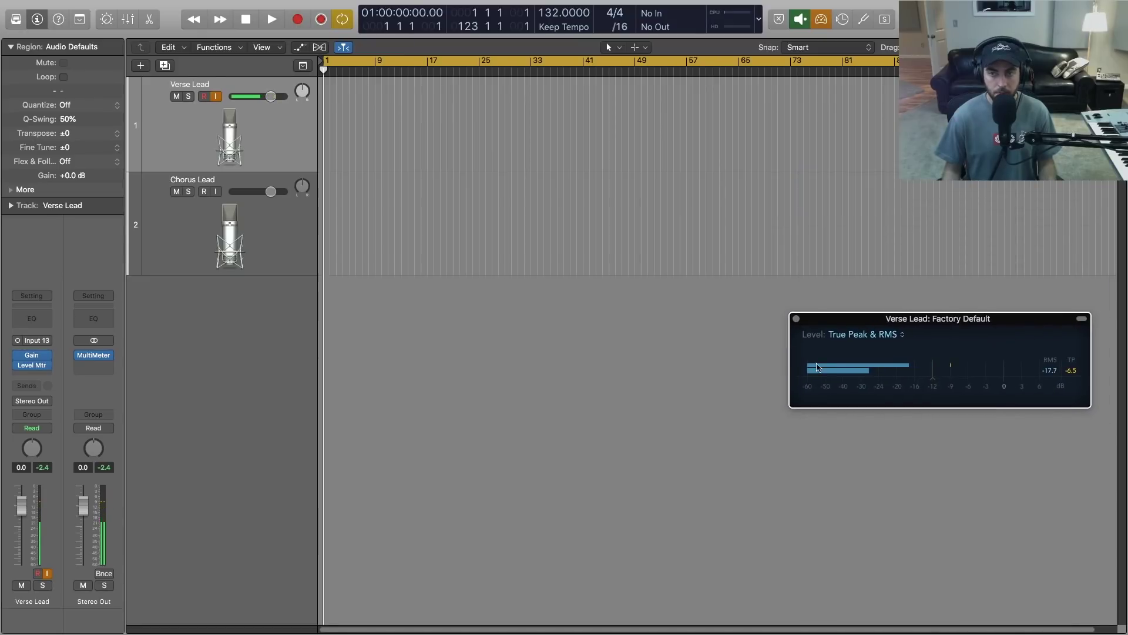
Move the Level Meter ahead of Gain in the Verse Lead effect chain and open both plug-in windows.
{"action": "left_click", "coordinate": [34, 369]}
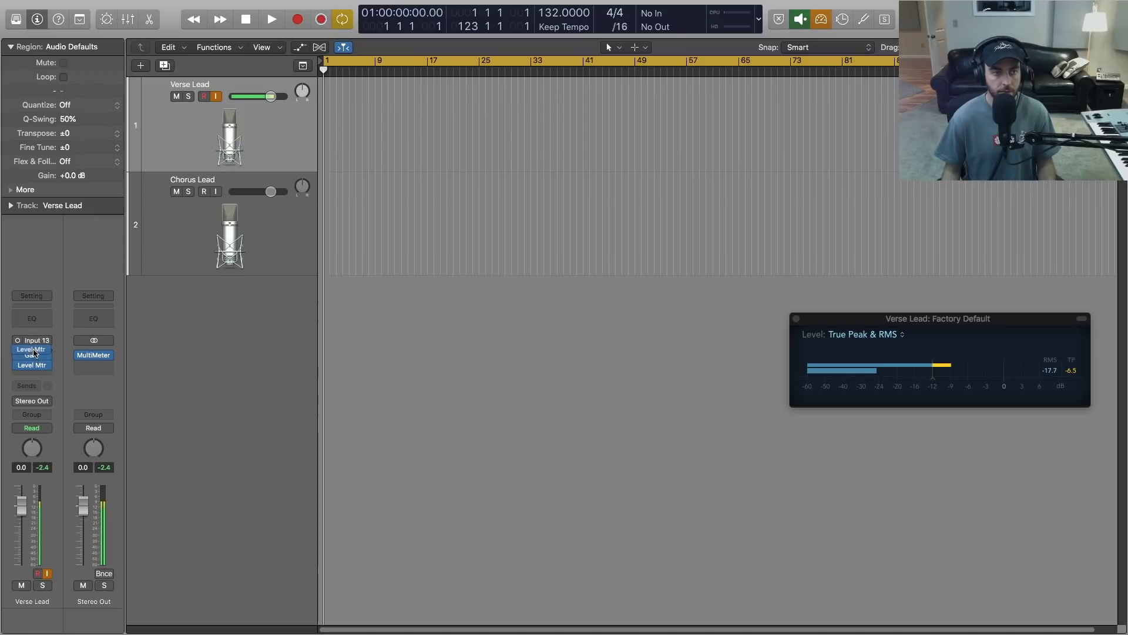
{"action": "left_click", "coordinate": [33, 356]}
{"action": "left_click", "coordinate": [33, 355]}
{"action": "left_click_drag", "start_coordinate": [149, 9], "coordinate": [909, 122]}
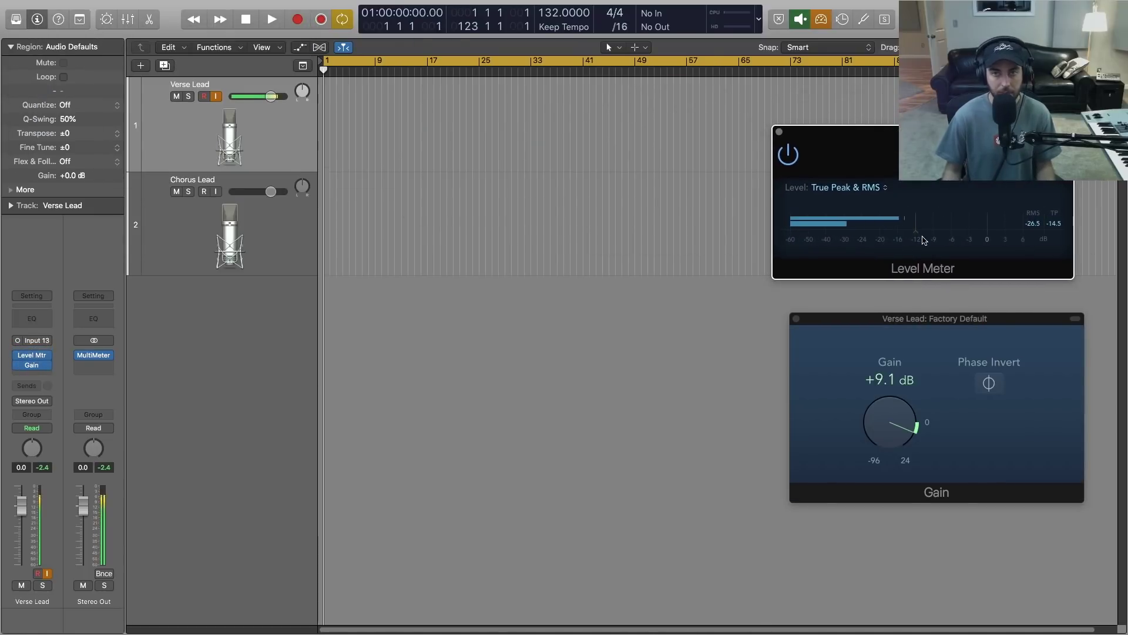
Stack the Level Meter in compact view directly above the Gain window and set the gain to +8.2 dB.
{"action": "left_click_drag", "start_coordinate": [999, 132], "coordinate": [1024, 210]}
{"action": "left_click", "coordinate": [1085, 151]}
{"action": "left_click_drag", "start_coordinate": [899, 415], "coordinate": [895, 415]}
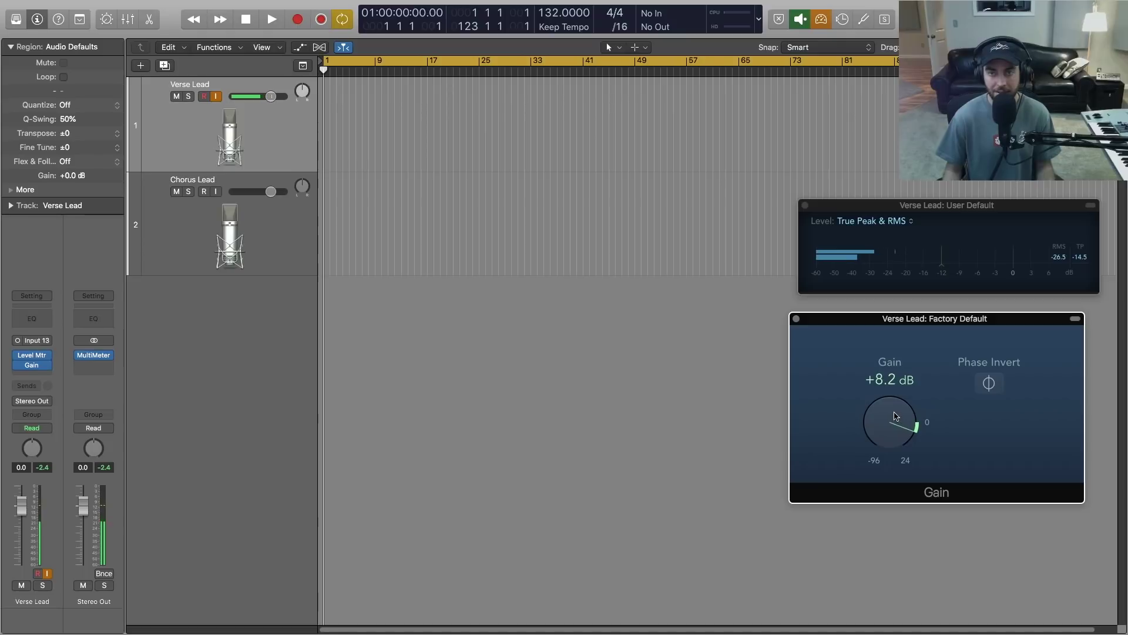
{"action": "left_click_drag", "start_coordinate": [911, 337], "coordinate": [923, 330]}
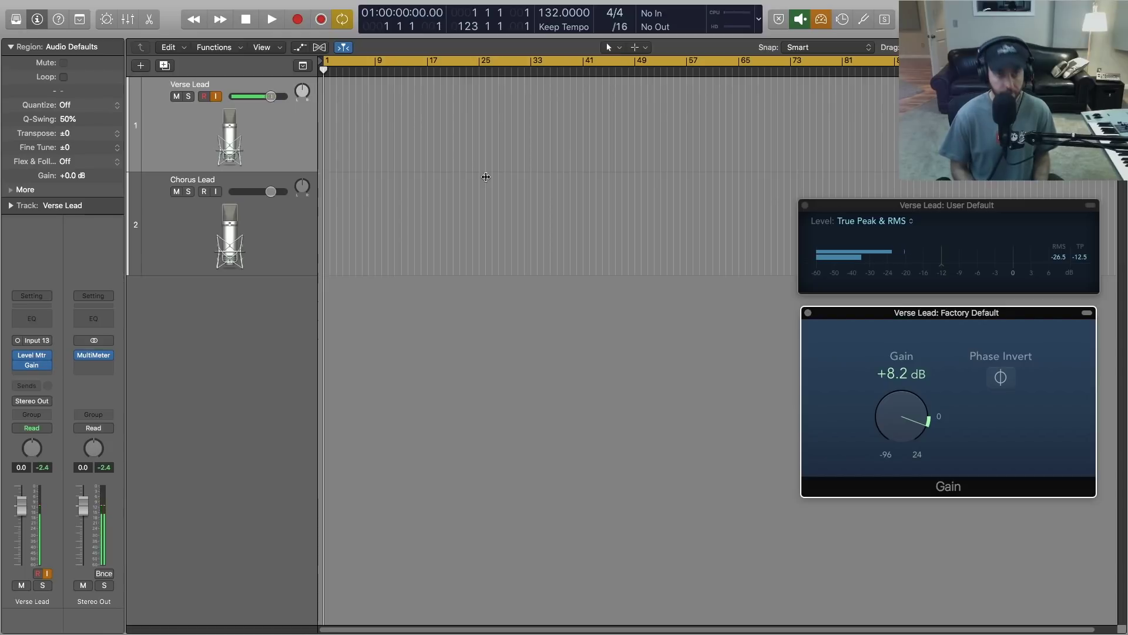
Create one new audio track with its input set to No Input.
{"action": "key", "text": "alt+super+n"}
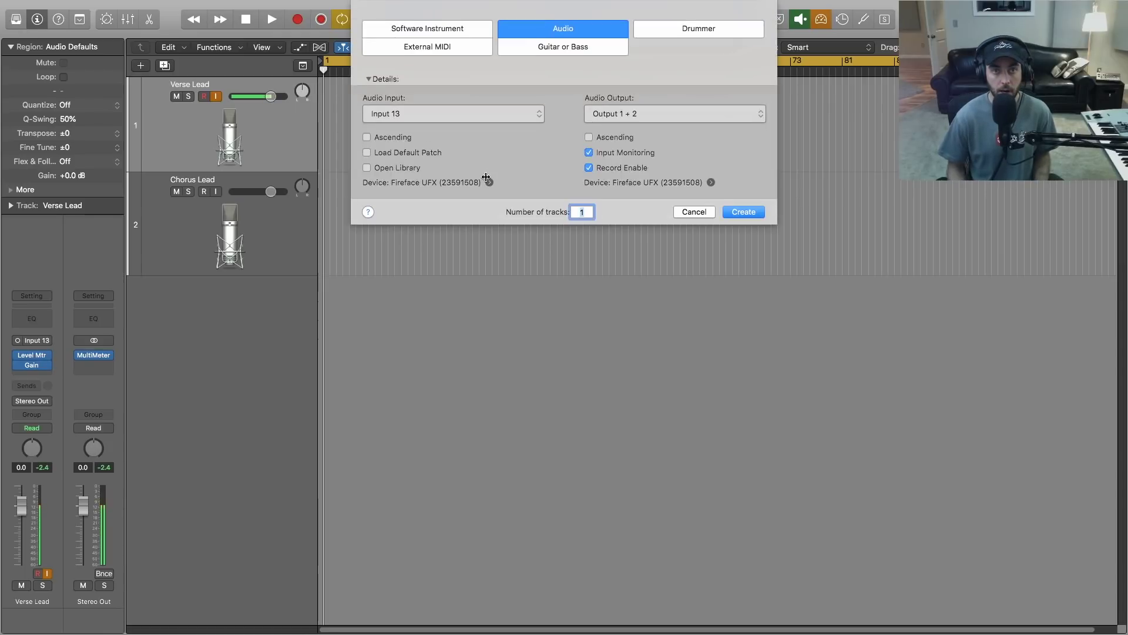
{"action": "left_click", "coordinate": [453, 114]}
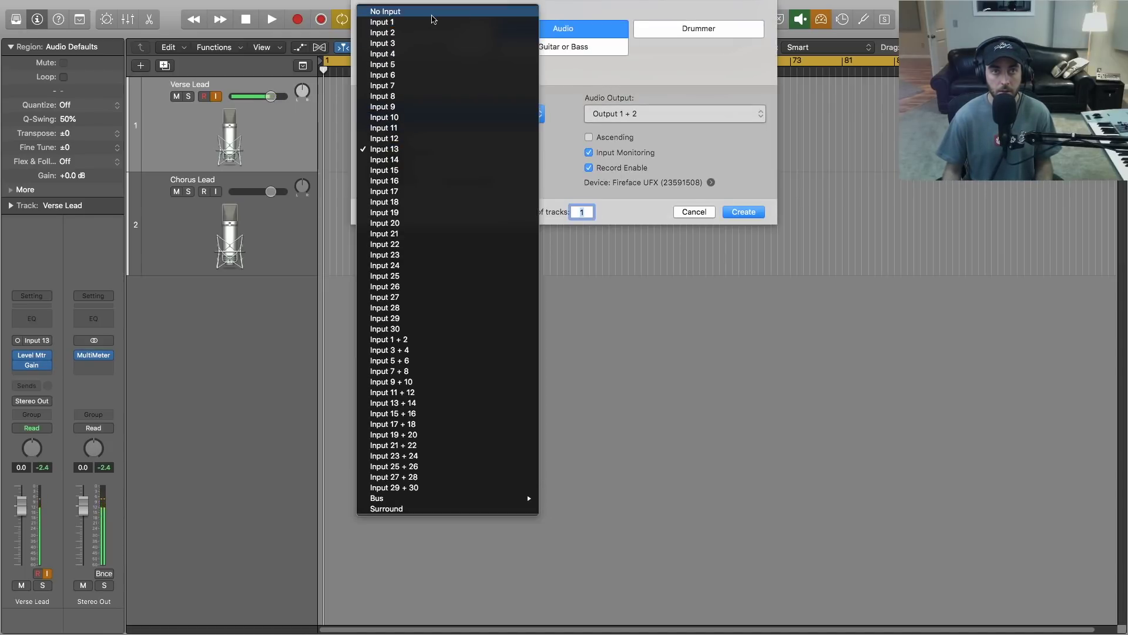
{"action": "left_click", "coordinate": [386, 11]}
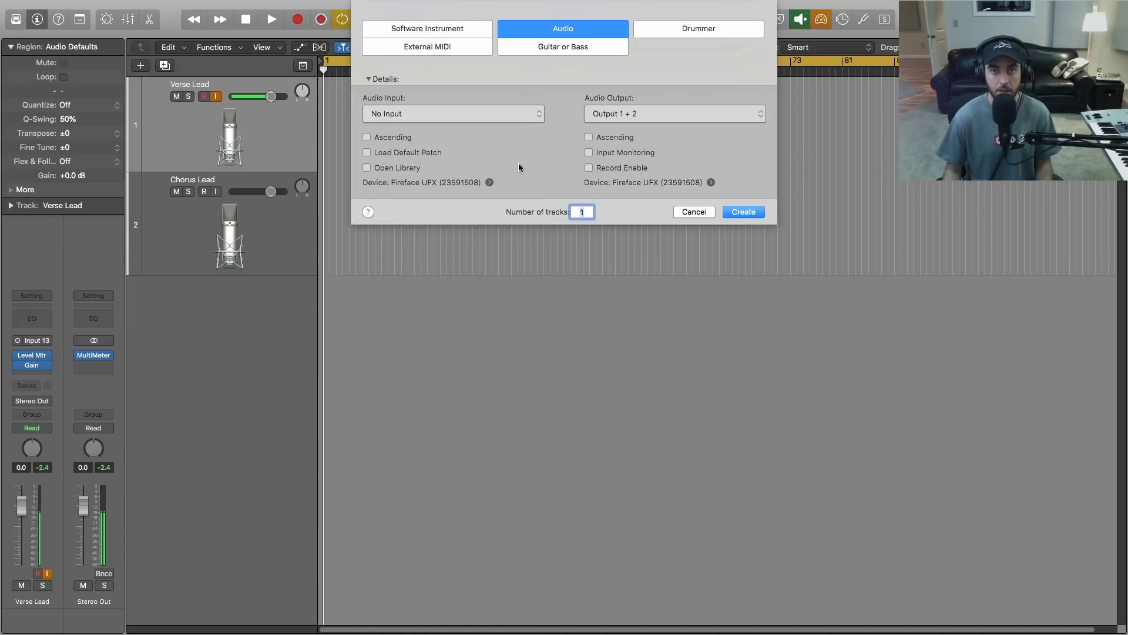
{"action": "left_click", "coordinate": [742, 211]}
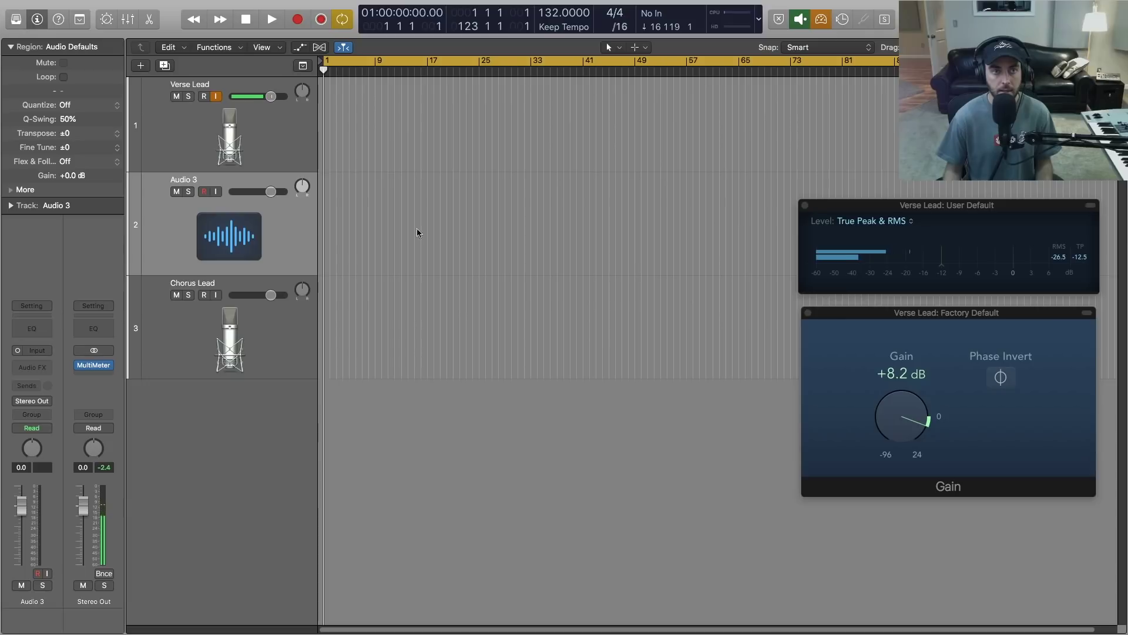
Give the new audio track above Verse Lead a drum machine icon and rename it 2 Track Beat.
{"action": "left_click", "coordinate": [247, 139]}
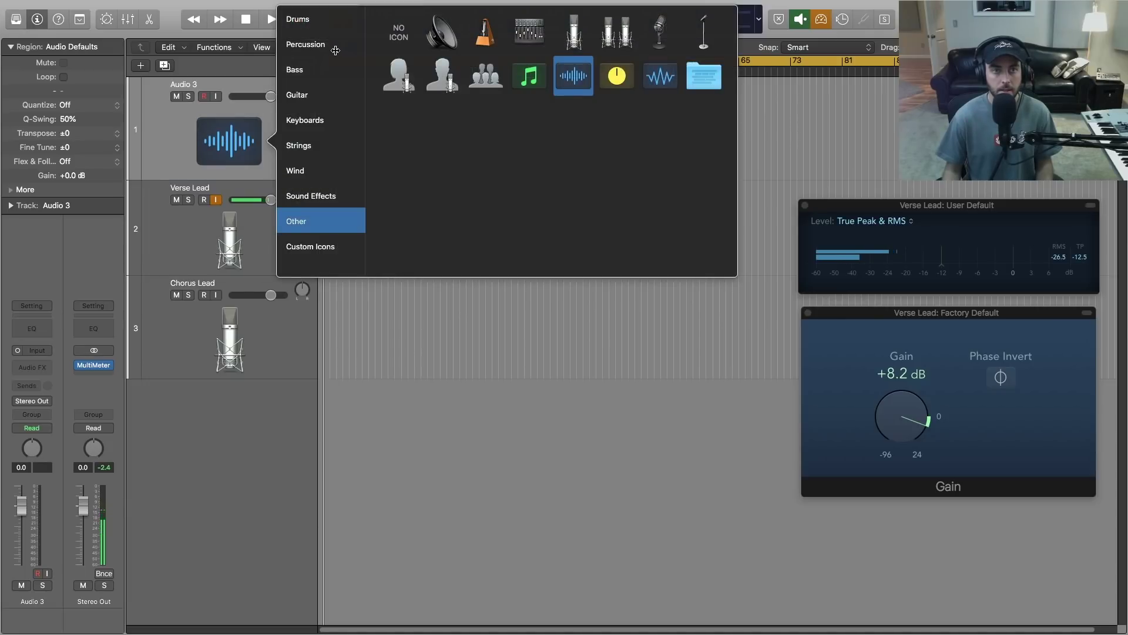
{"action": "left_click", "coordinate": [298, 19]}
{"action": "left_click", "coordinate": [441, 116]}
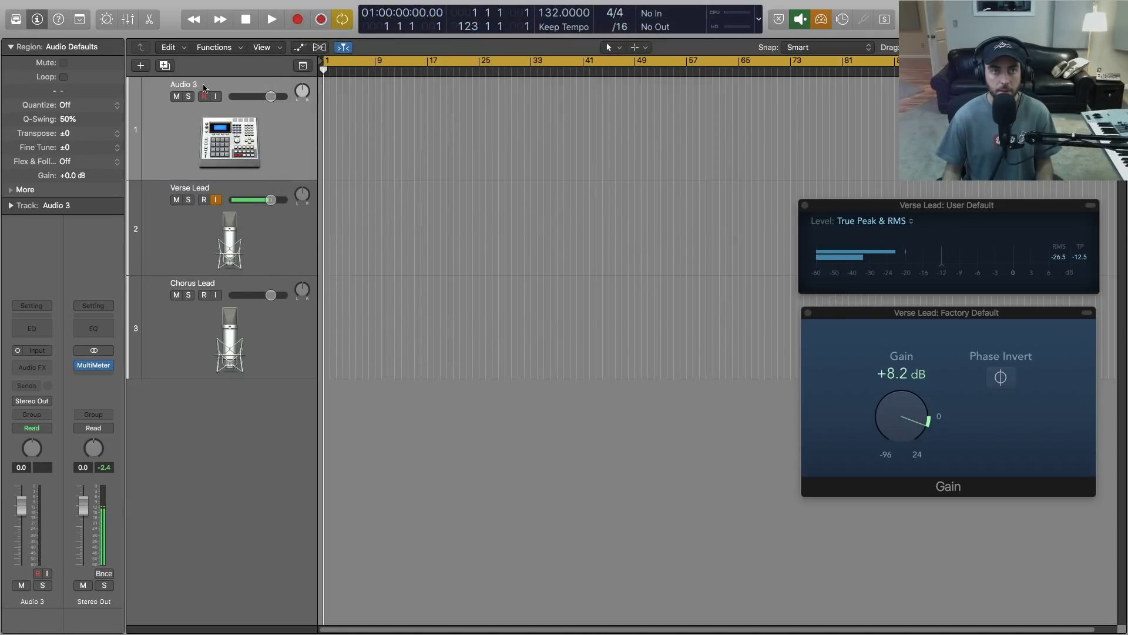
{"action": "double_click", "coordinate": [203, 87]}
{"action": "type", "text": "2 Track Beat"}
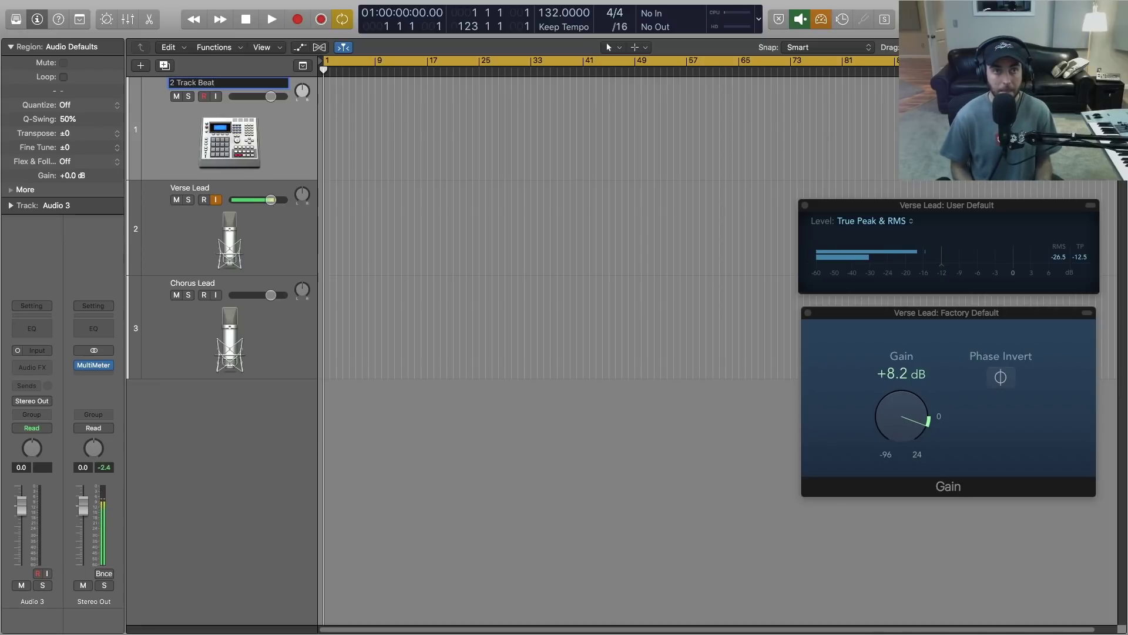
{"action": "key", "text": "Return"}
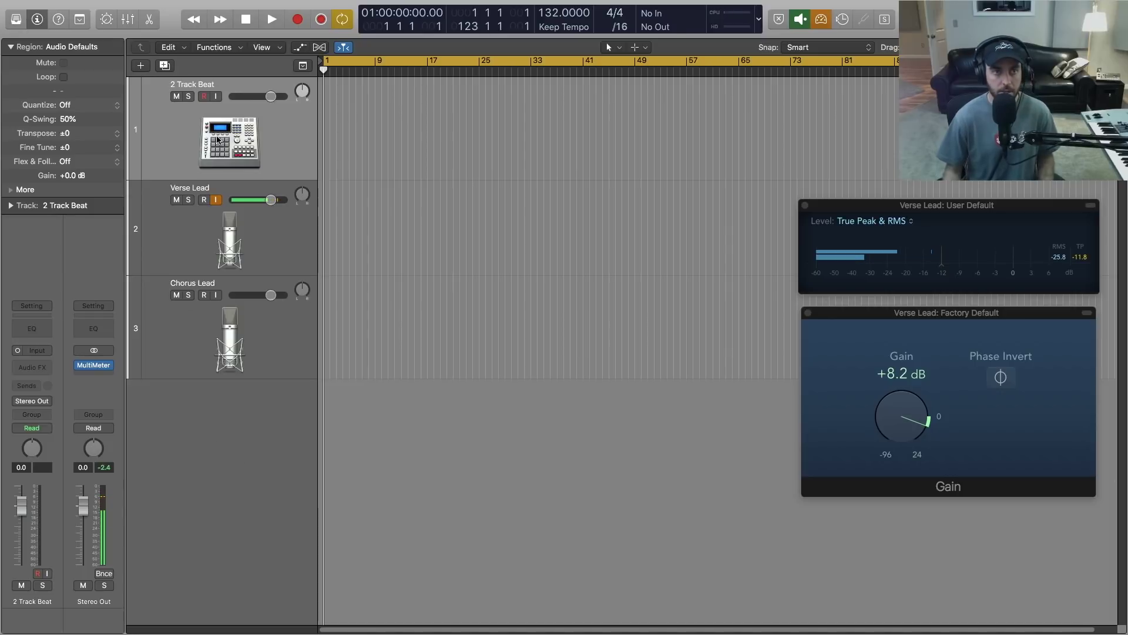
Duplicate the 2 Track Beat track twice with its settings and rename the copies Kick and Snare.
{"action": "key", "text": "super+d"}
{"action": "key", "text": "super+d"}
{"action": "double_click", "coordinate": [214, 194]}
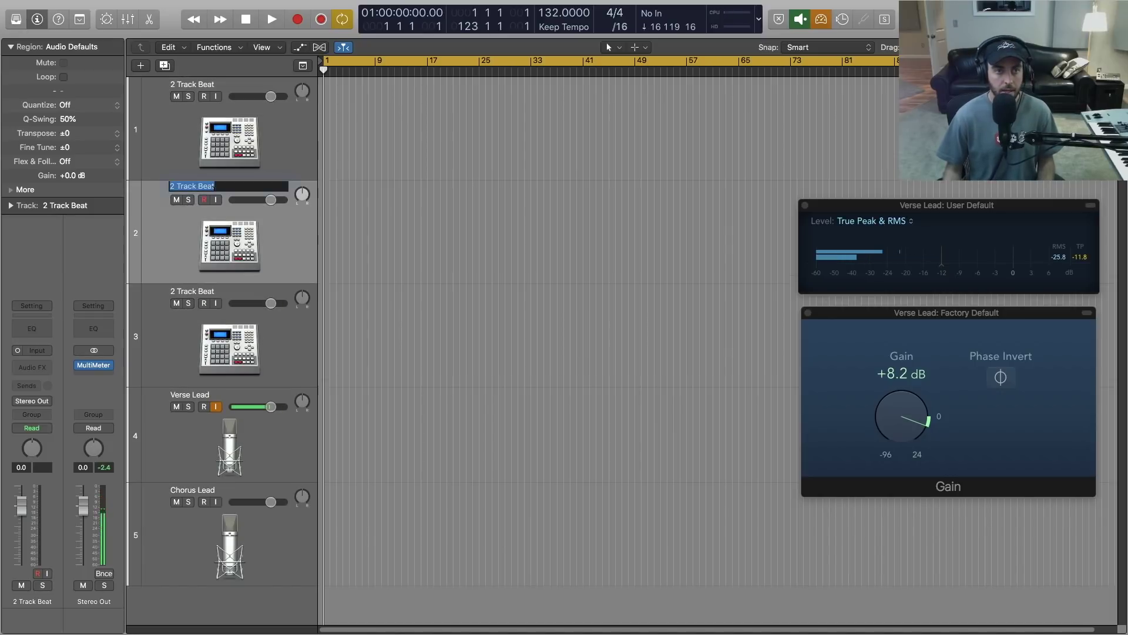
{"action": "type", "text": "Kick"}
{"action": "key", "text": "Return"}
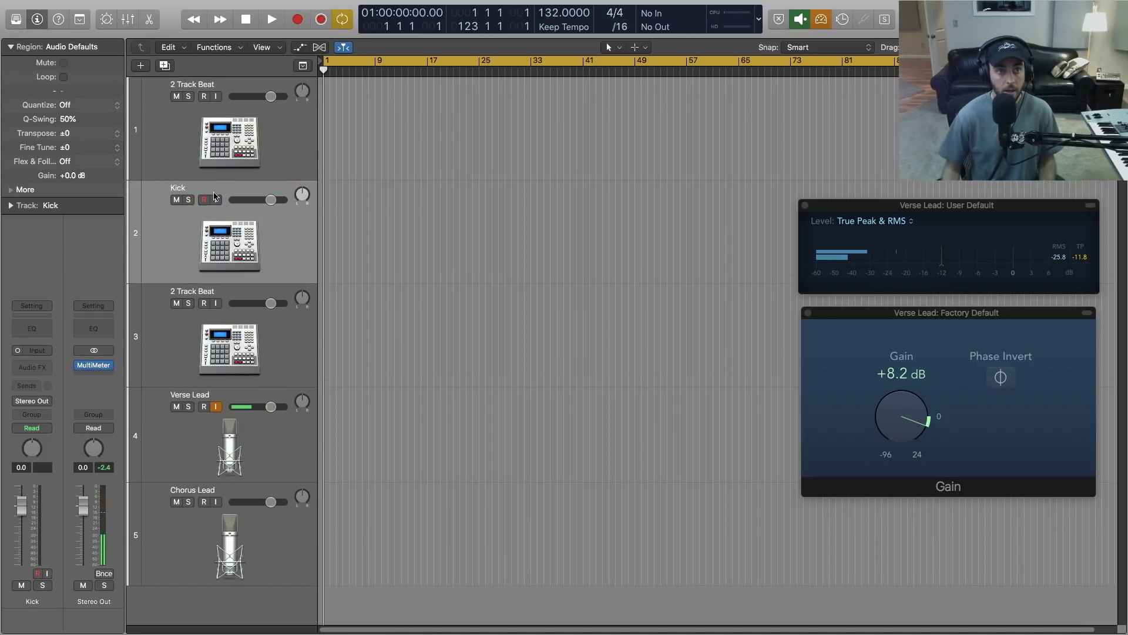
{"action": "double_click", "coordinate": [212, 291]}
{"action": "type", "text": "Snare"}
{"action": "key", "text": "Return"}
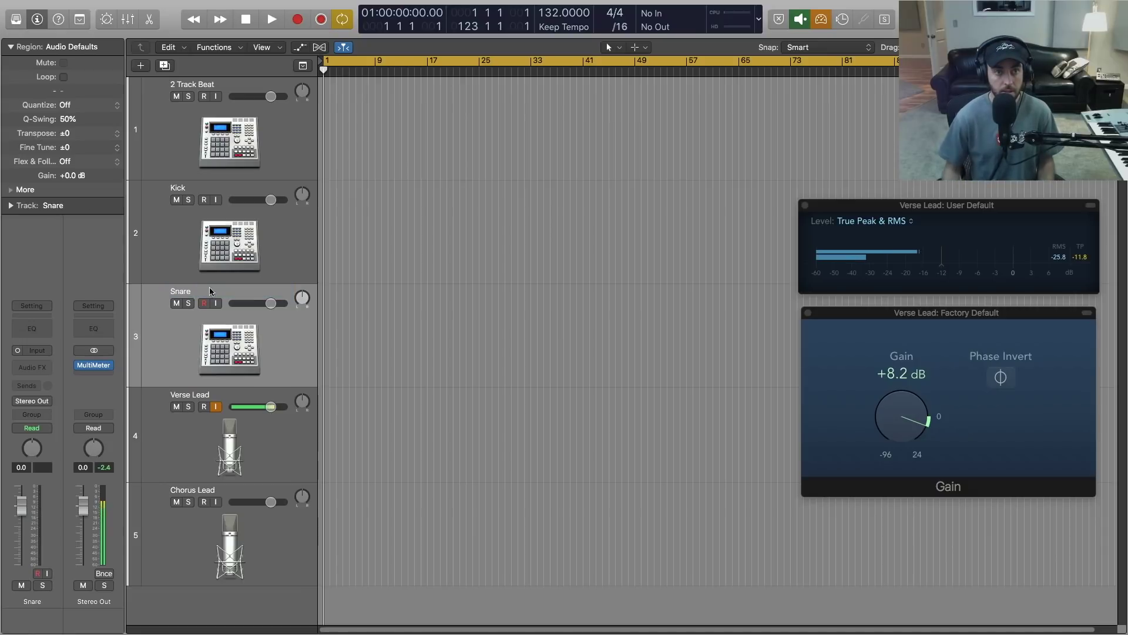
Group the 2 Track Beat, Kick and Snare tracks into a folder track stack.
{"action": "left_click", "coordinate": [157, 141], "text": "shift"}
{"action": "right_click", "coordinate": [157, 141]}
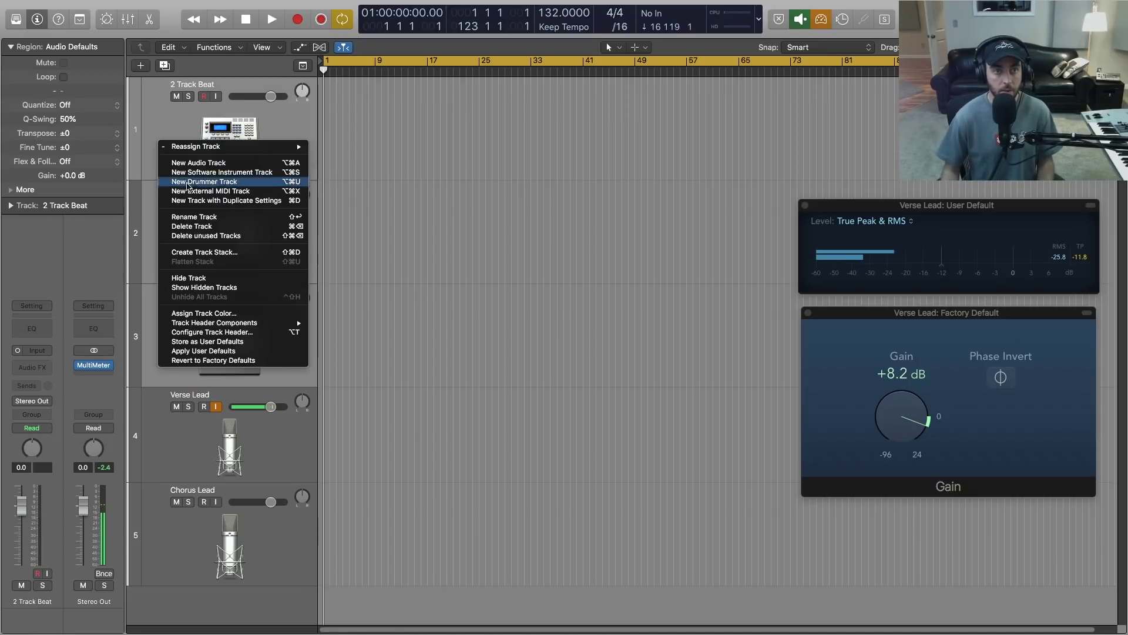
{"action": "left_click", "coordinate": [200, 252]}
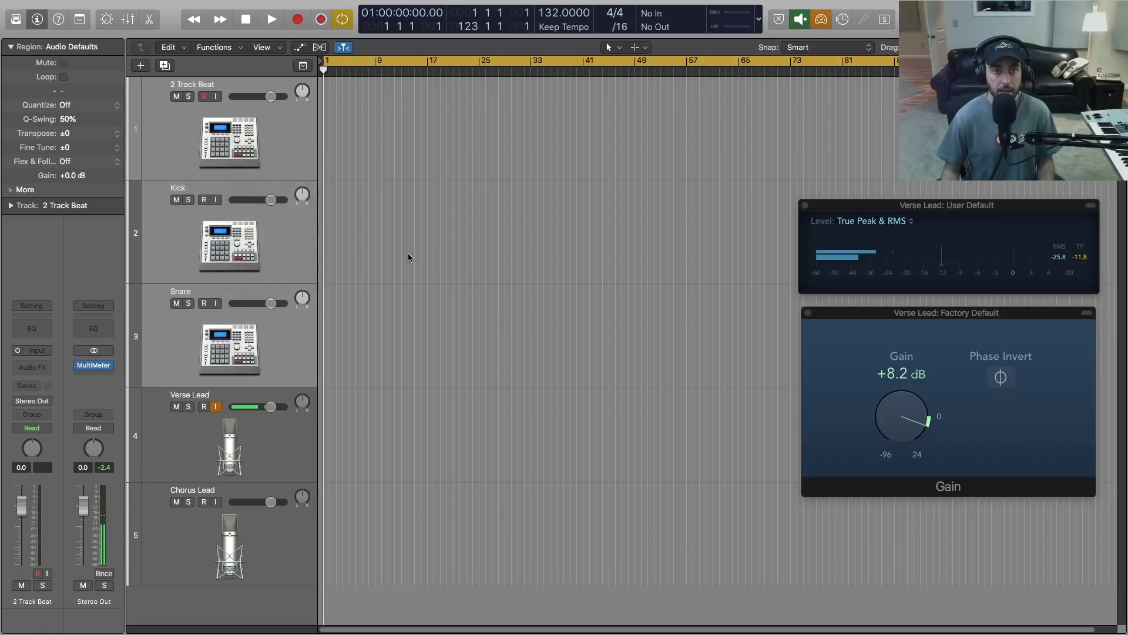
{"action": "left_click", "coordinate": [650, 151]}
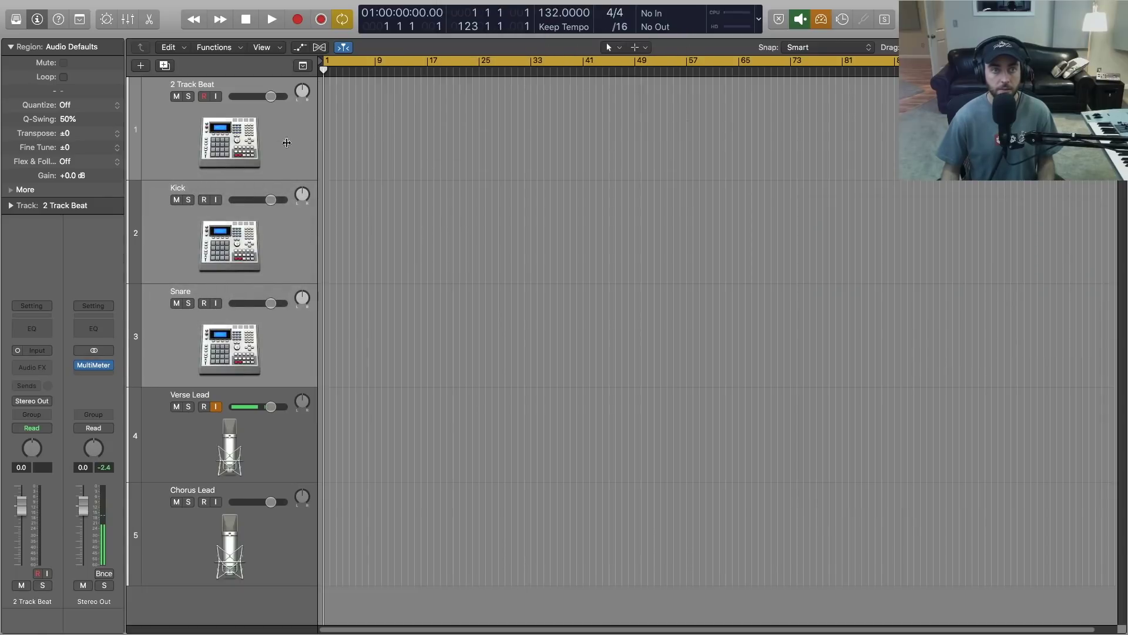
Rename the new track stack Instrumental.
{"action": "double_click", "coordinate": [203, 95]}
{"action": "type", "text": "2 Track"}
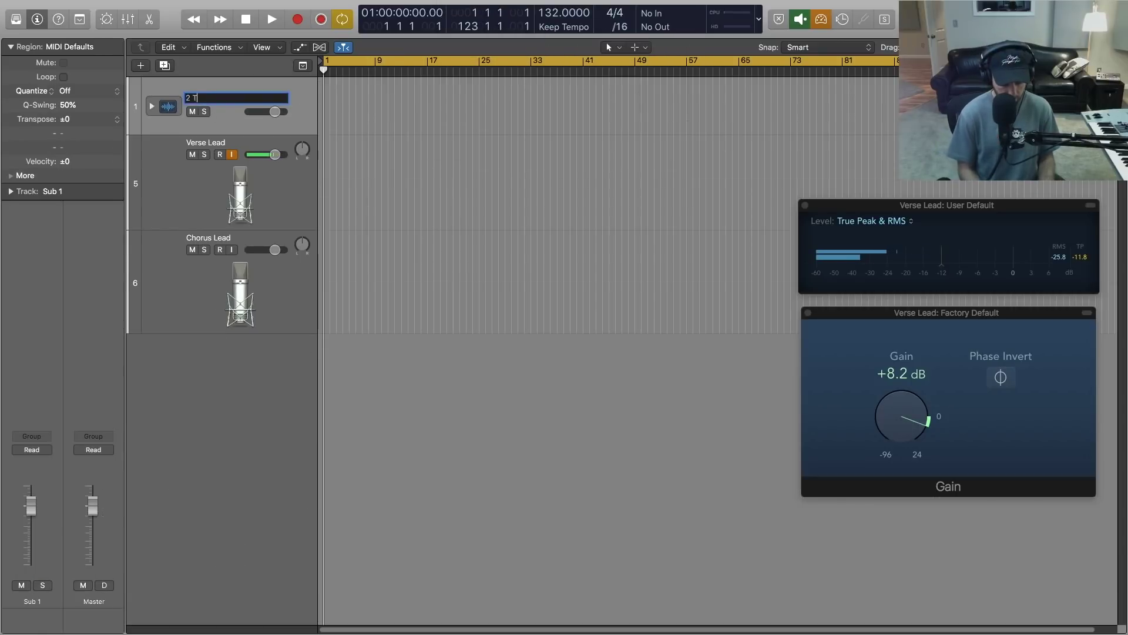
{"action": "key", "text": "BackSpace"}
{"action": "key", "text": "BackSpace"}
{"action": "key", "text": "BackSpace"}
{"action": "key", "text": "BackSpace"}
{"action": "type", "text": "Instru"}
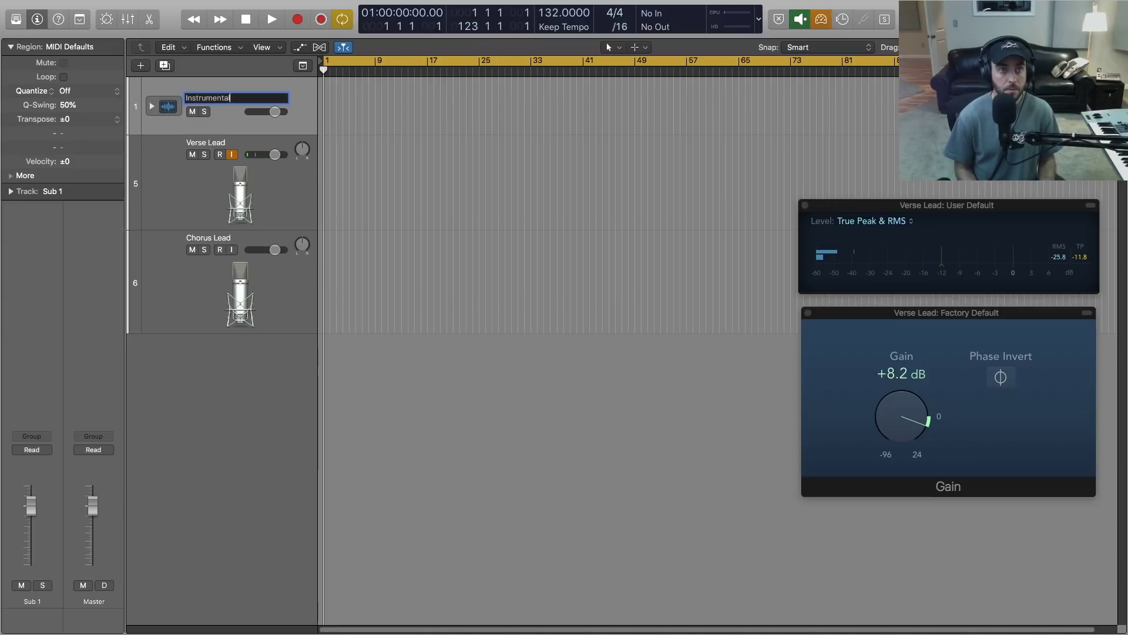
{"action": "type", "text": "mental"}
{"action": "key", "text": "Return"}
Expand the Instrumental stack and give its main track a drum machine icon.
{"action": "left_click", "coordinate": [152, 106]}
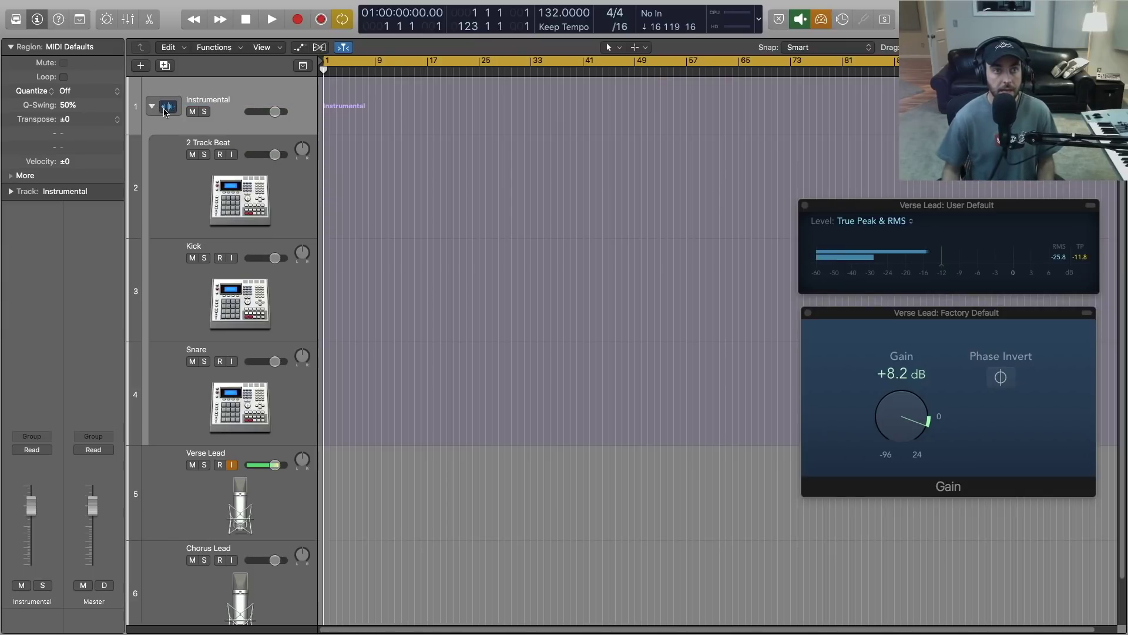
{"action": "left_click", "coordinate": [167, 108]}
{"action": "left_click", "coordinate": [213, 15]}
{"action": "left_click", "coordinate": [357, 116]}
{"action": "left_click", "coordinate": [210, 206]}
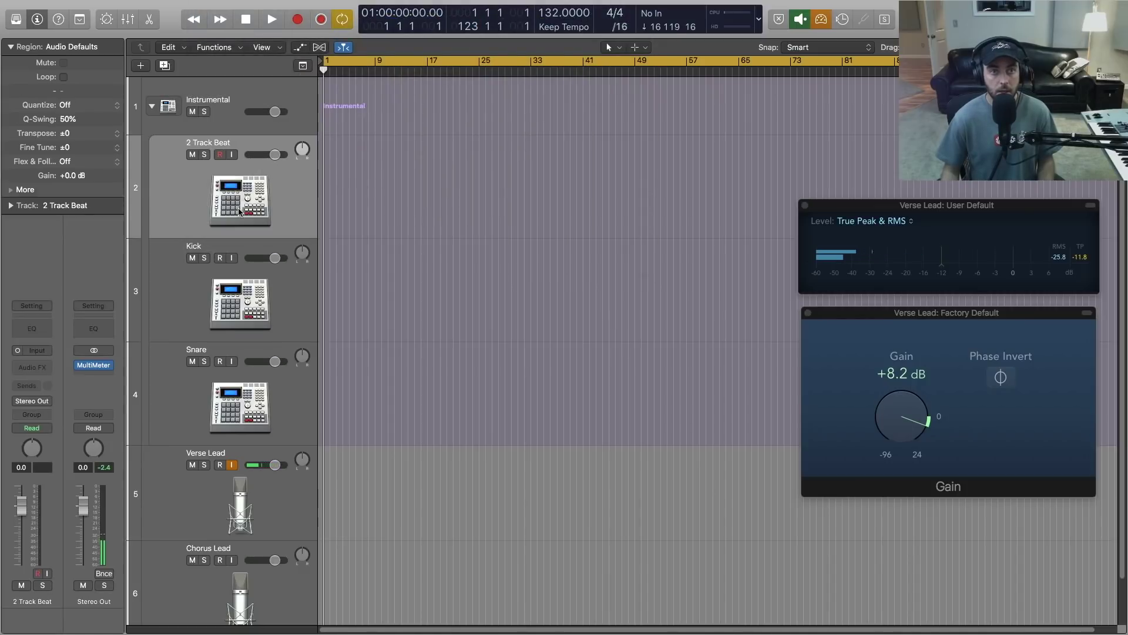
{"action": "left_click", "coordinate": [231, 252]}
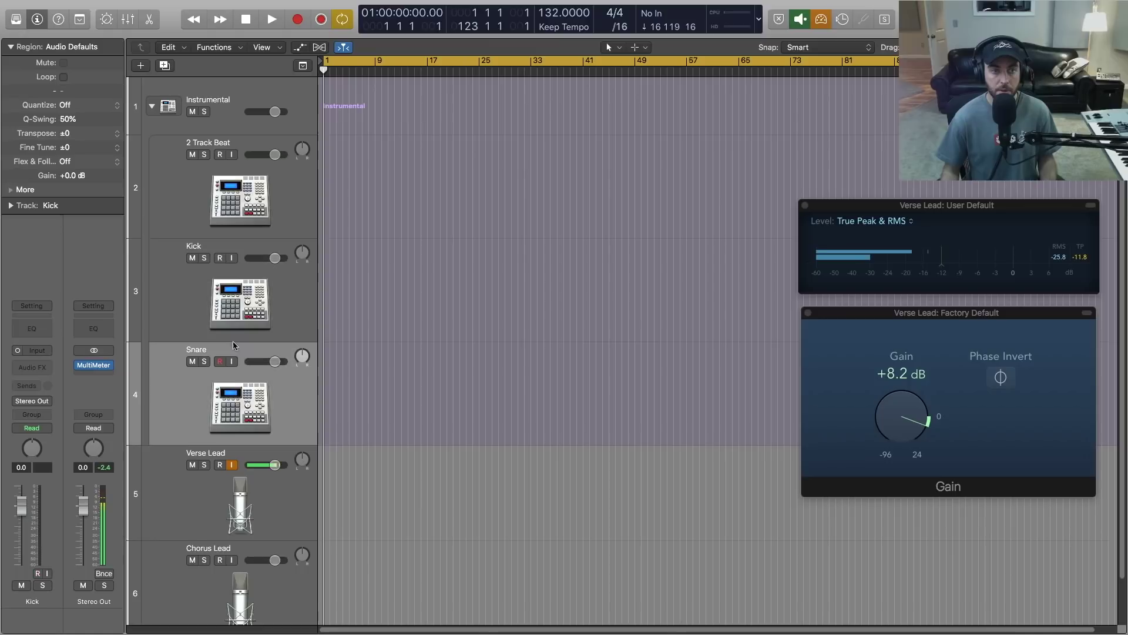
{"action": "left_click", "coordinate": [223, 288]}
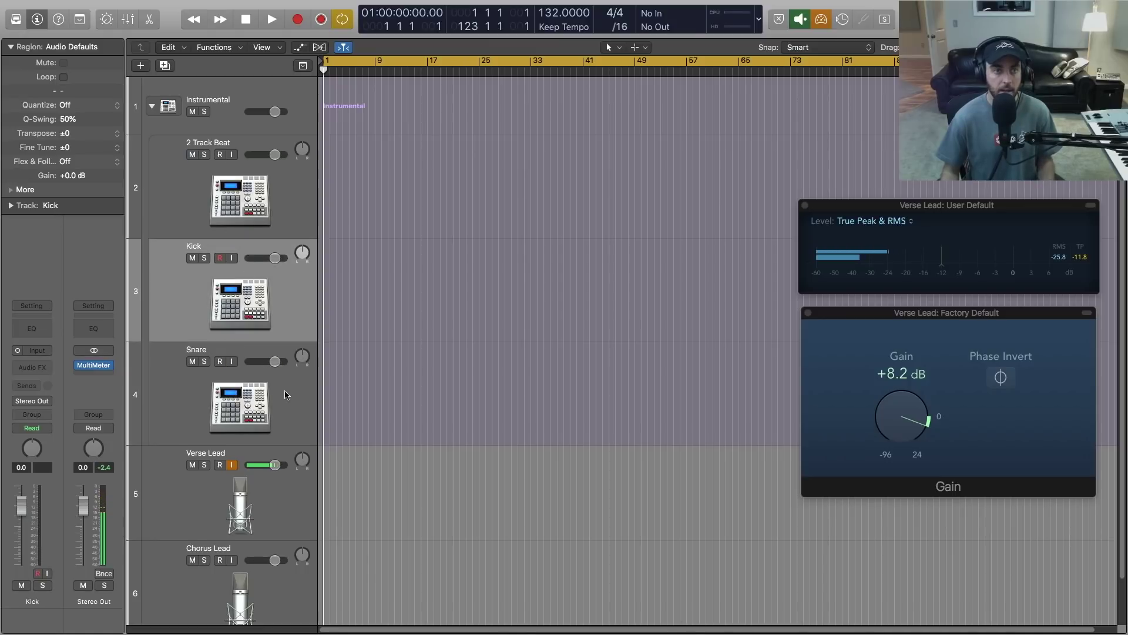
Place the 2-Track Mixed Beat audio file on the 2 Track Beat track at bar 1, then collapse the Instrumental stack.
{"action": "left_click", "coordinate": [152, 107]}
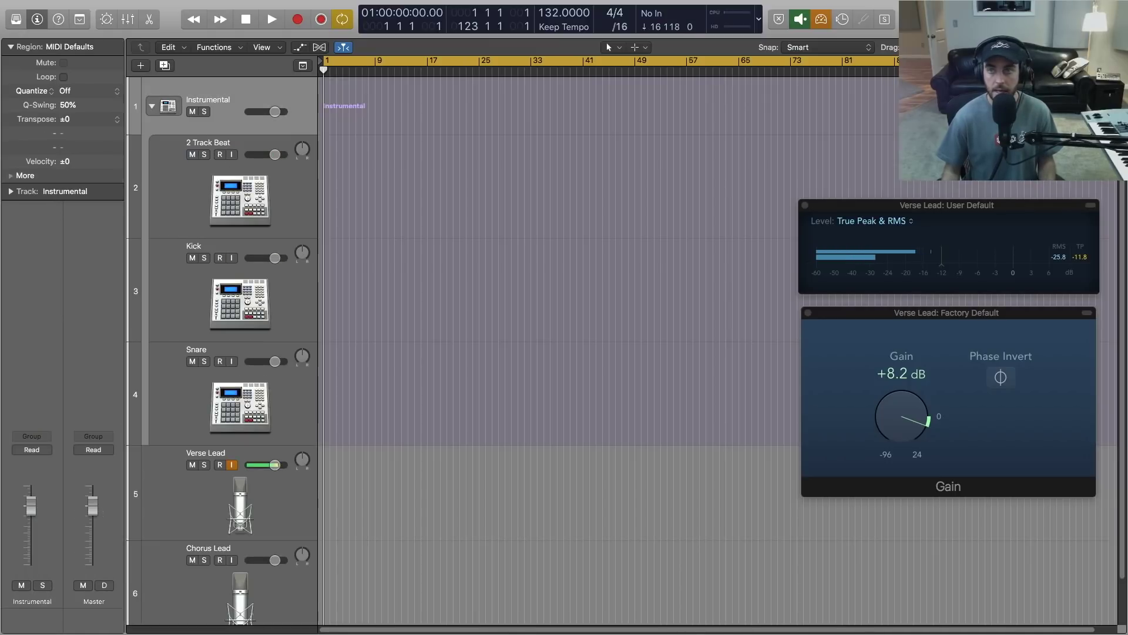
{"action": "key", "text": "f"}
{"action": "left_click_drag", "start_coordinate": [889, 116], "coordinate": [327, 178]}
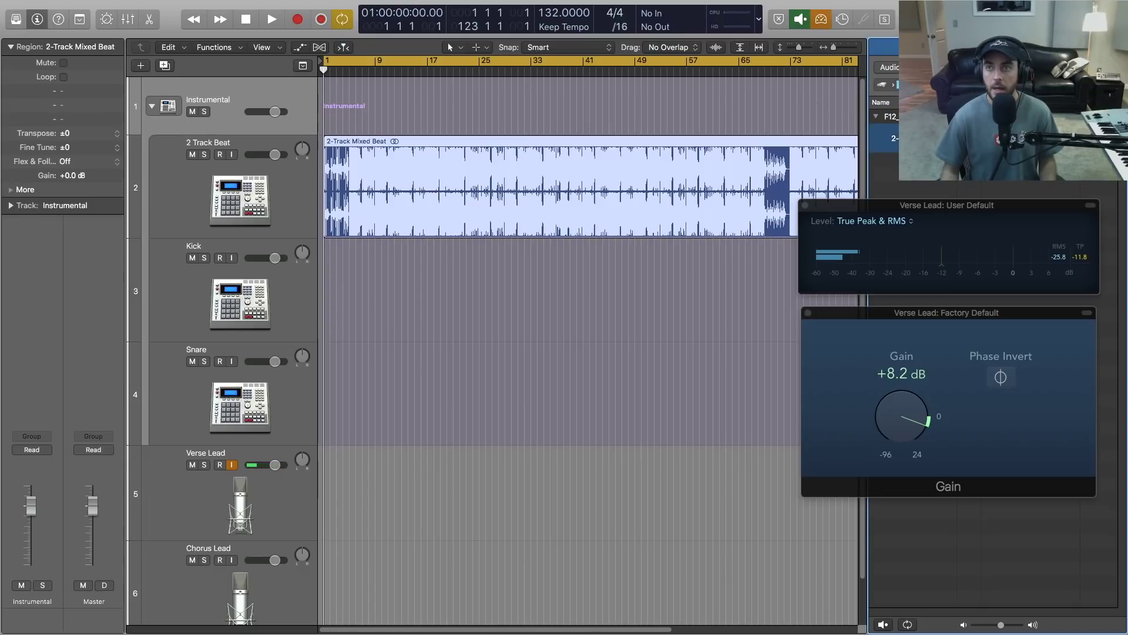
{"action": "key", "text": "f"}
{"action": "left_click", "coordinate": [151, 106]}
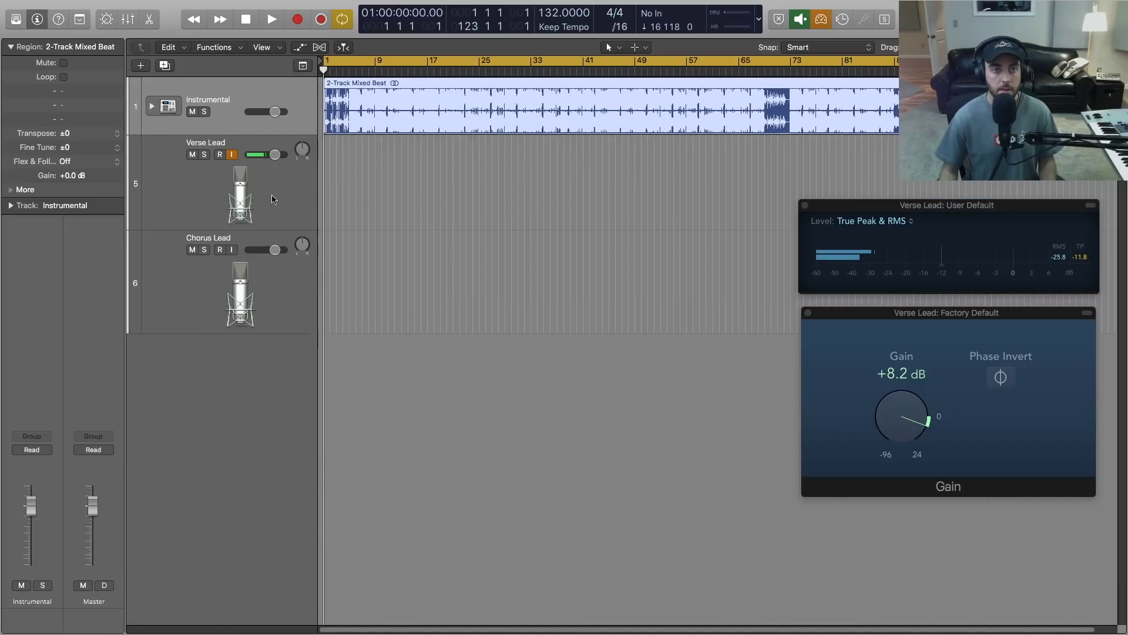
Select the Verse Lead track and set the cycle range from bar 4 to bar 9.
{"action": "left_click", "coordinate": [284, 210]}
{"action": "left_click_drag", "start_coordinate": [1115, 82], "coordinate": [491, 87]}
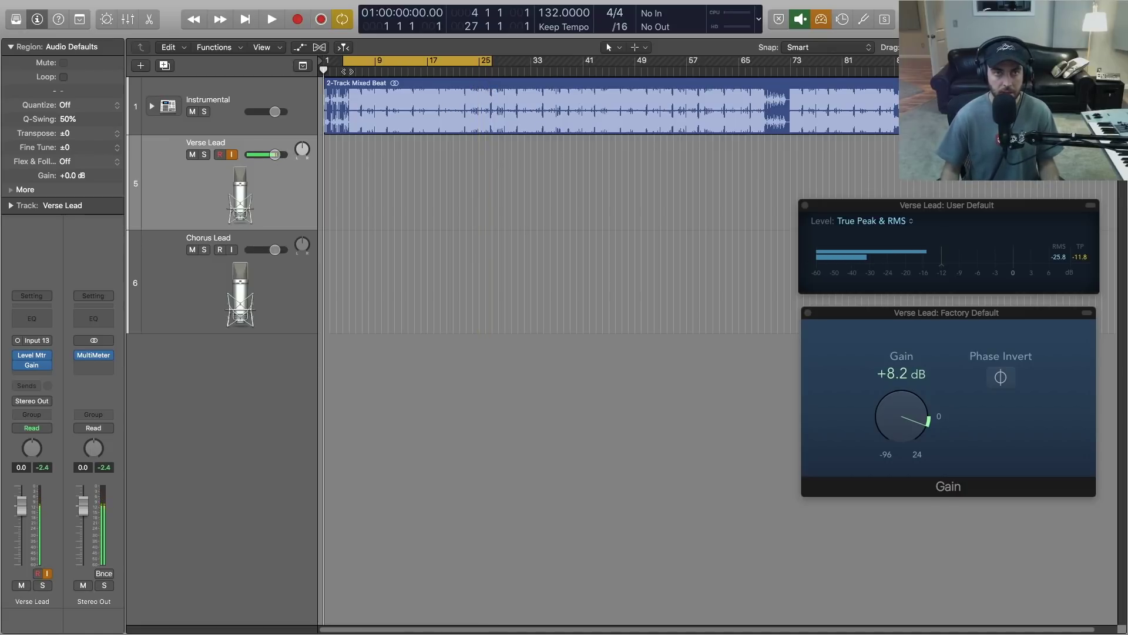
{"action": "left_click_drag", "start_coordinate": [491, 62], "coordinate": [376, 70]}
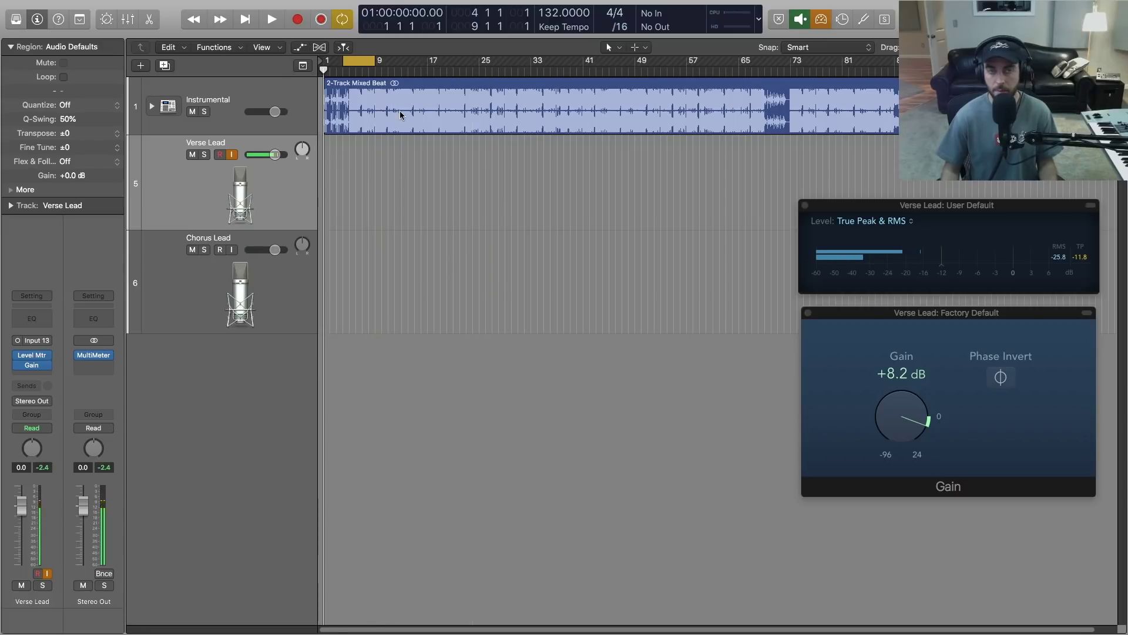
Review the overlapping audio recording options for cycle mode in the Recording preferences, keeping Create Take Folder.
{"action": "right_click", "coordinate": [298, 21]}
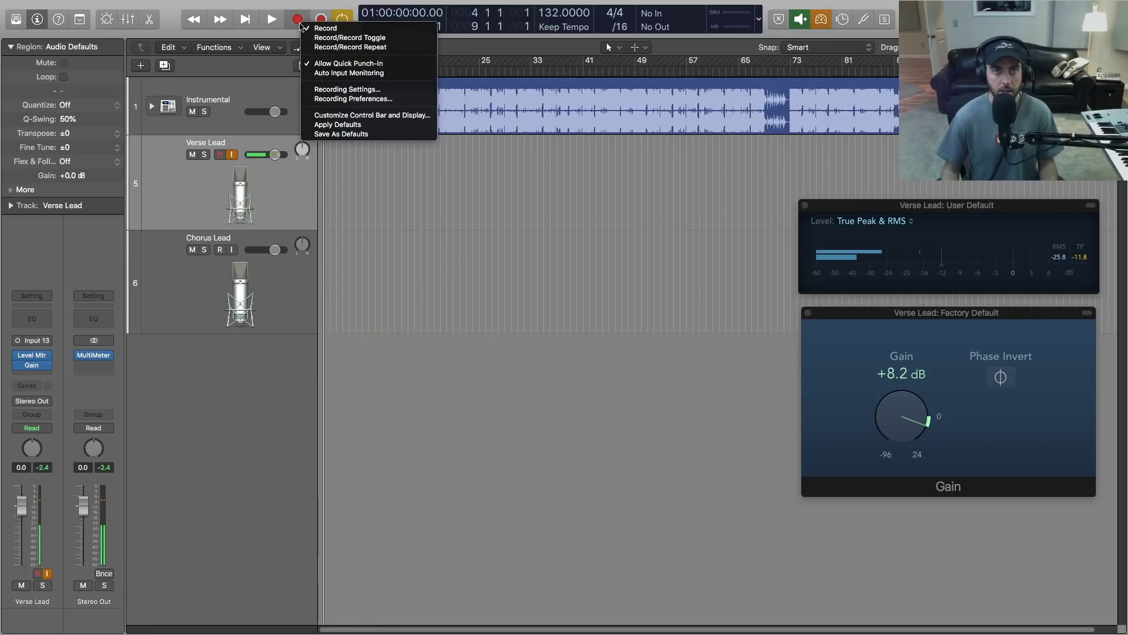
{"action": "left_click", "coordinate": [343, 98]}
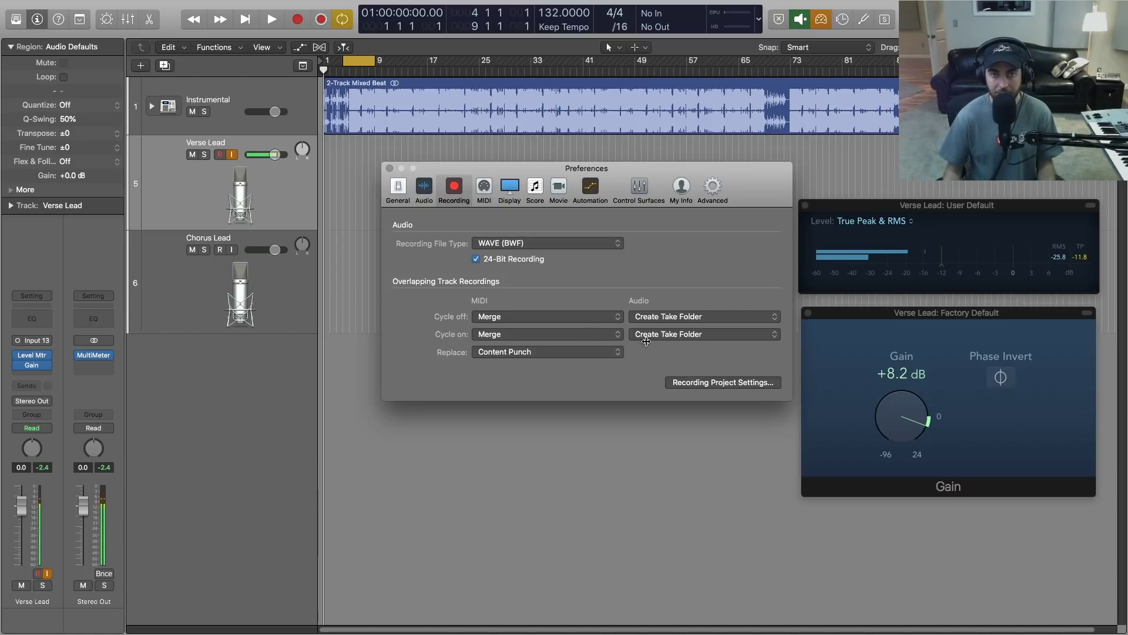
{"action": "left_click", "coordinate": [696, 336]}
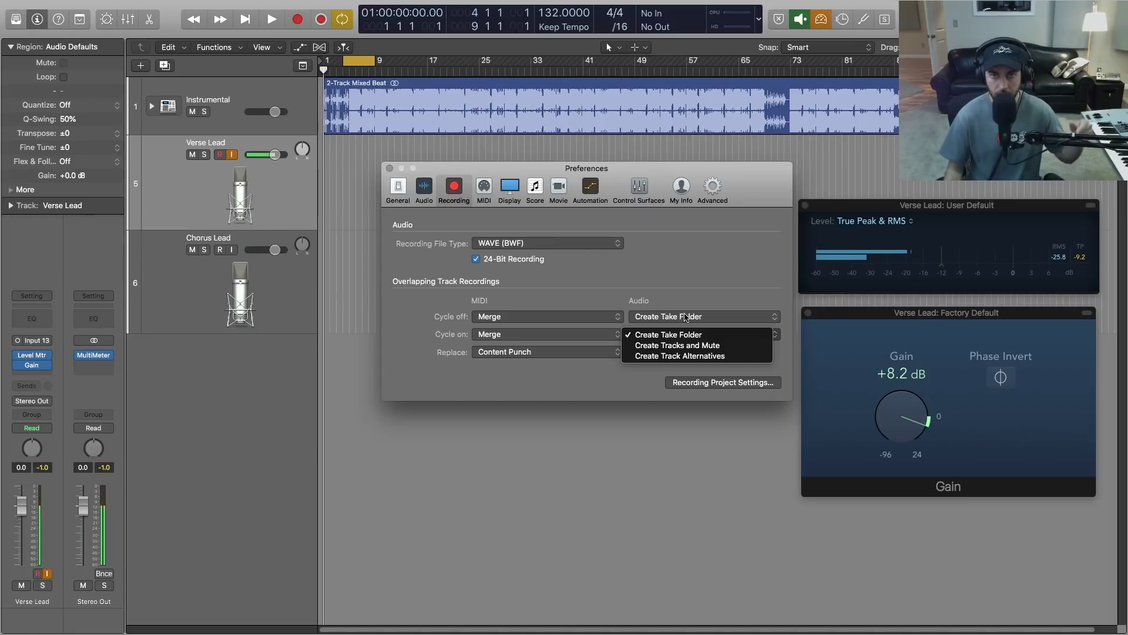
{"action": "left_click", "coordinate": [703, 269]}
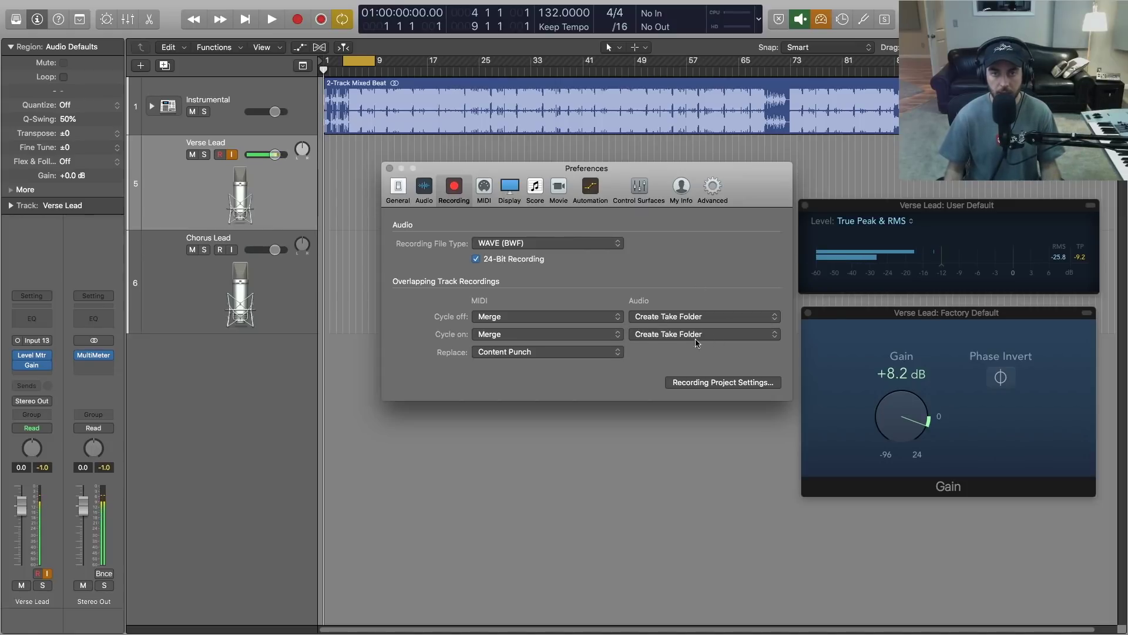
{"action": "left_click", "coordinate": [390, 169]}
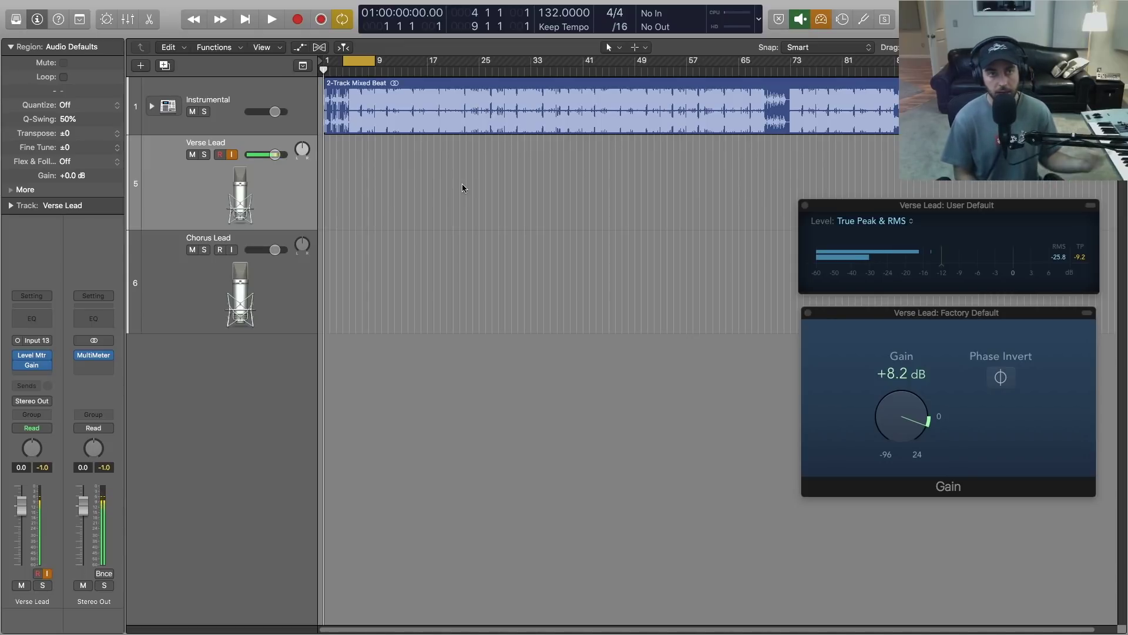
Record two cycled takes on Verse Lead while raising its gain to +13.5 dB, stopping during the second pass.
{"action": "key", "text": "r"}
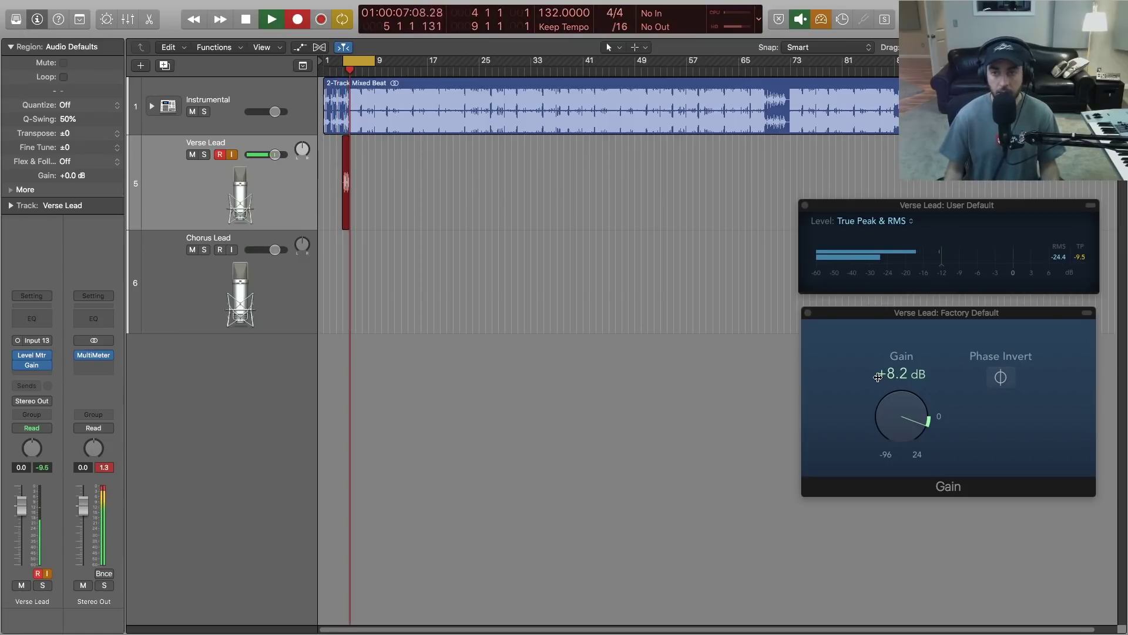
{"action": "left_click_drag", "start_coordinate": [902, 425], "coordinate": [900, 416]}
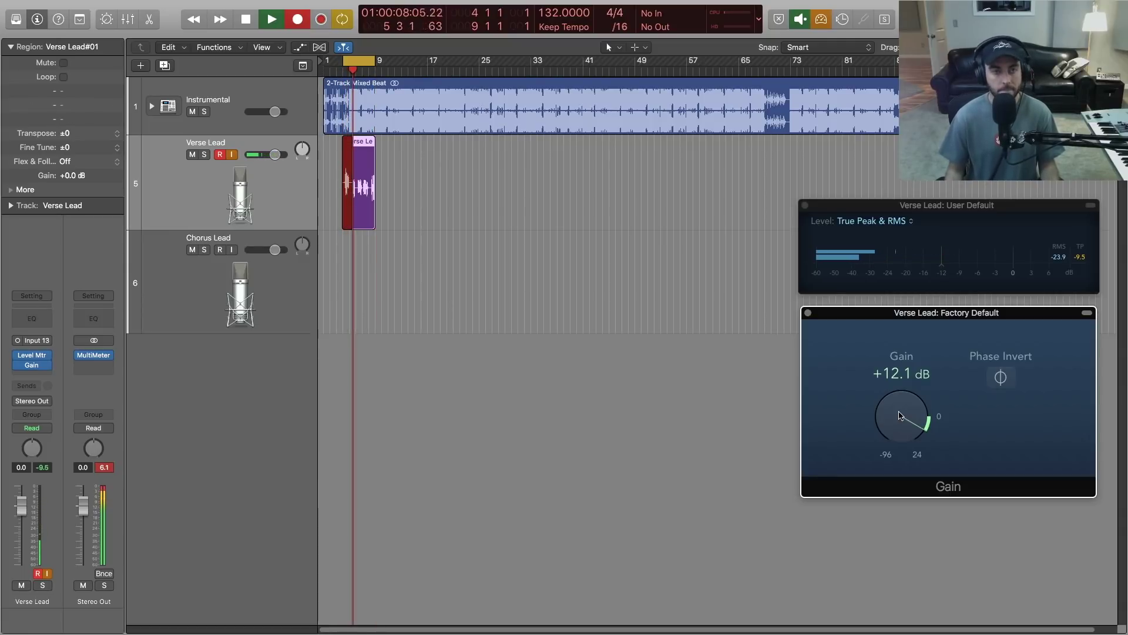
{"action": "left_click_drag", "start_coordinate": [901, 413], "coordinate": [886, 413]}
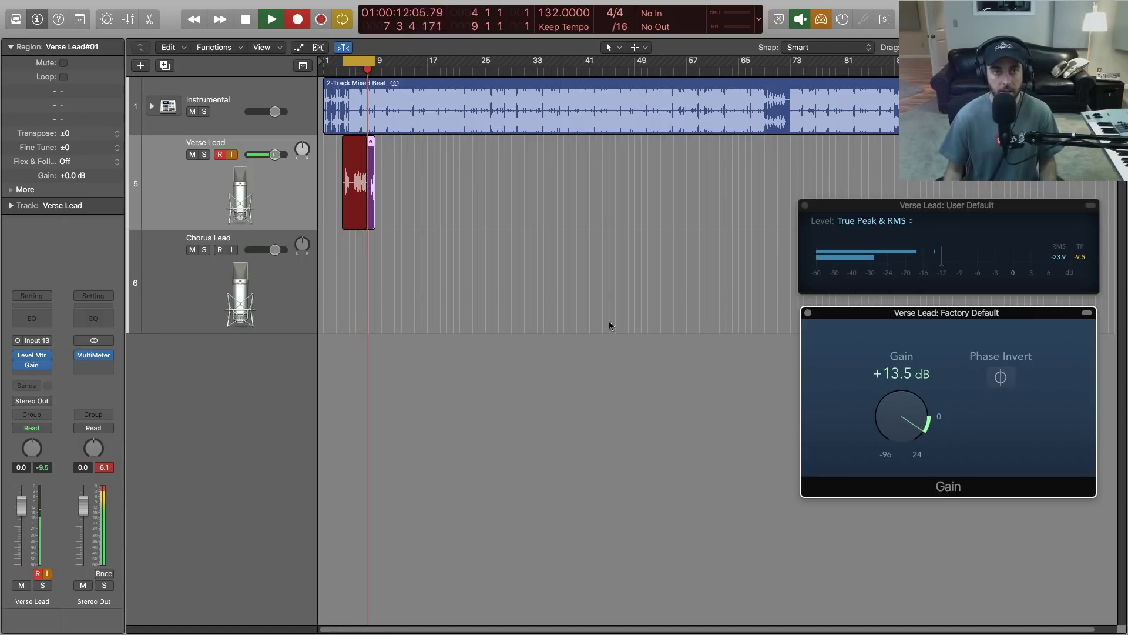
{"action": "key", "text": "space"}
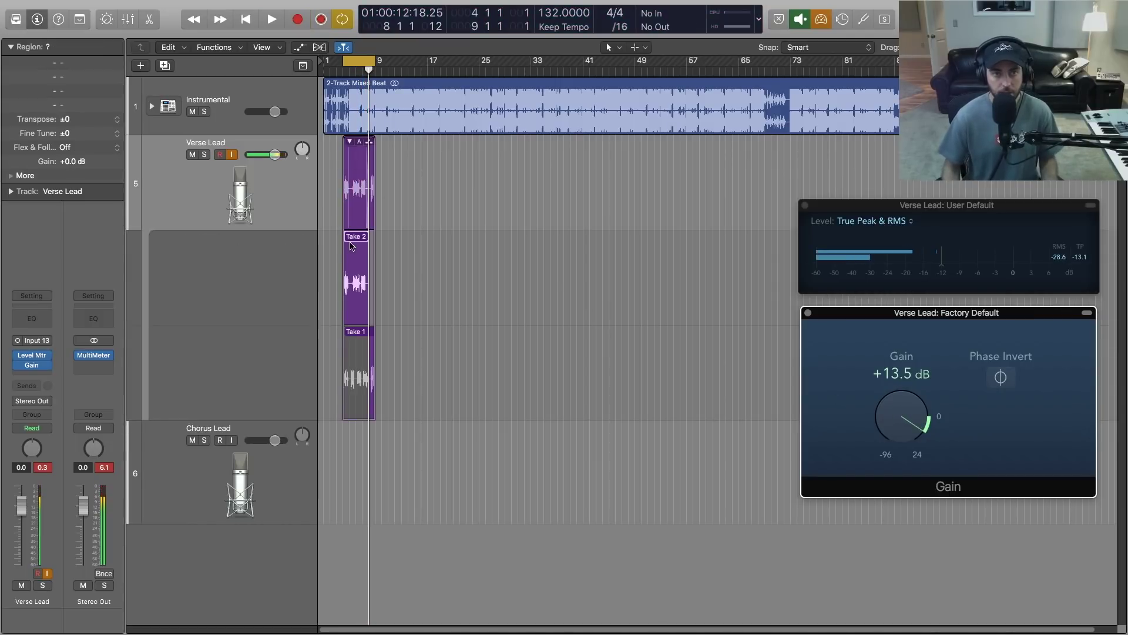
Comp the Verse Lead takes so Take 2 plays until about bar 6 and Take 1 plays from there on.
{"action": "key", "text": "super+Right"}
{"action": "key", "text": "super+Right"}
{"action": "scroll", "coordinate": [403, 432], "scroll_direction": "left", "scroll_amount": 5}
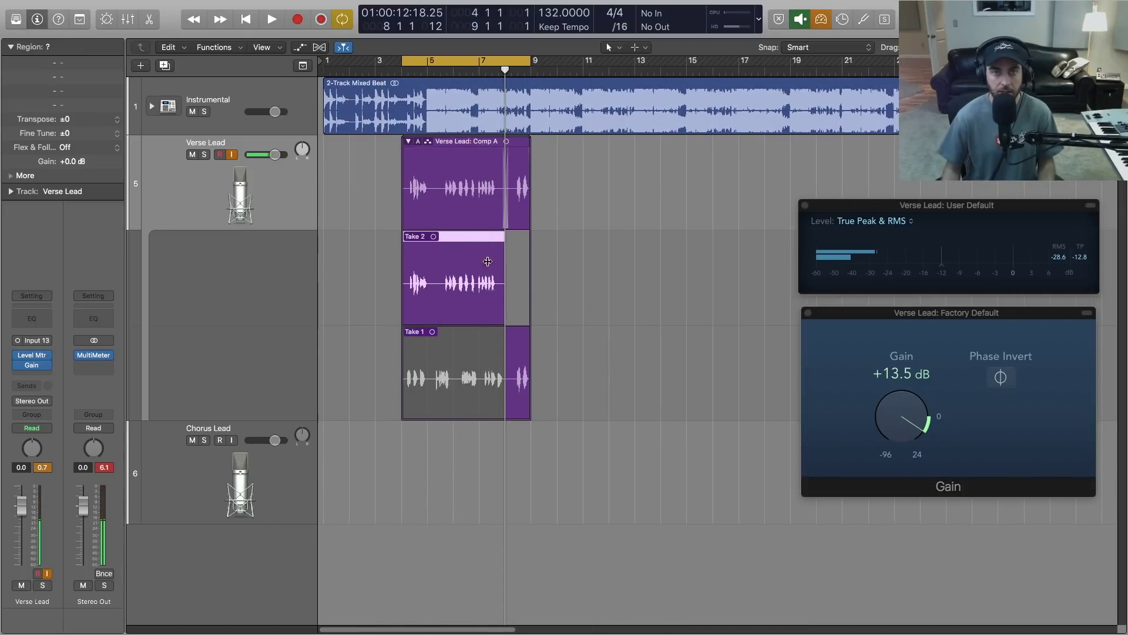
{"action": "left_click_drag", "start_coordinate": [506, 378], "coordinate": [458, 374]}
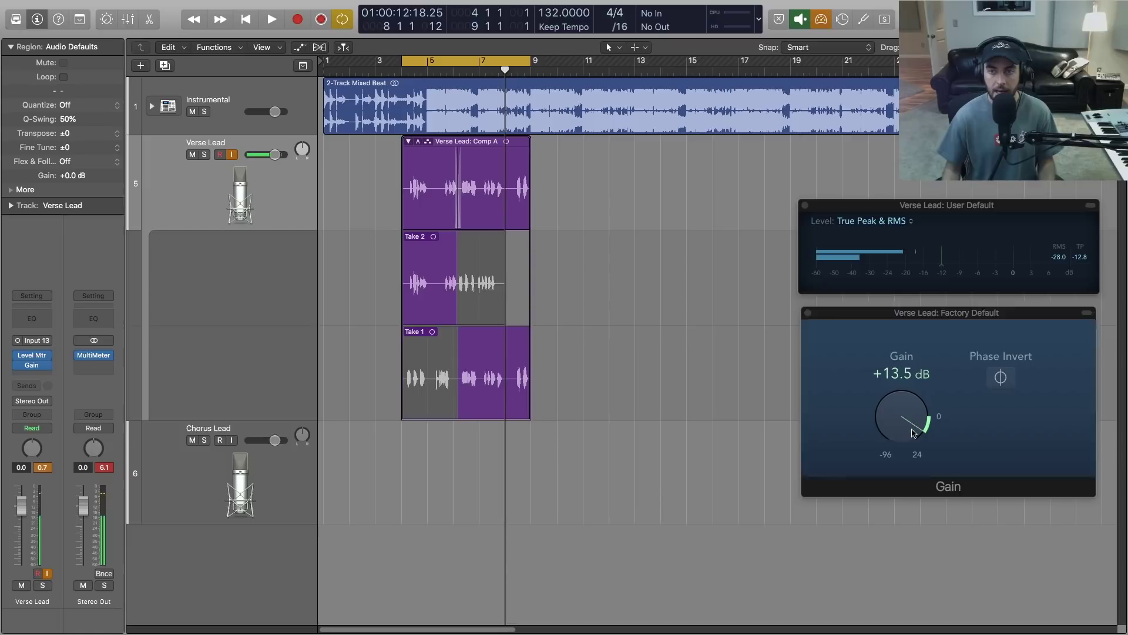
Set the Verse Lead gain to +11.7 dB, reset the channel's peak level display and close the Gain window.
{"action": "left_click_drag", "start_coordinate": [871, 399], "coordinate": [871, 402]}
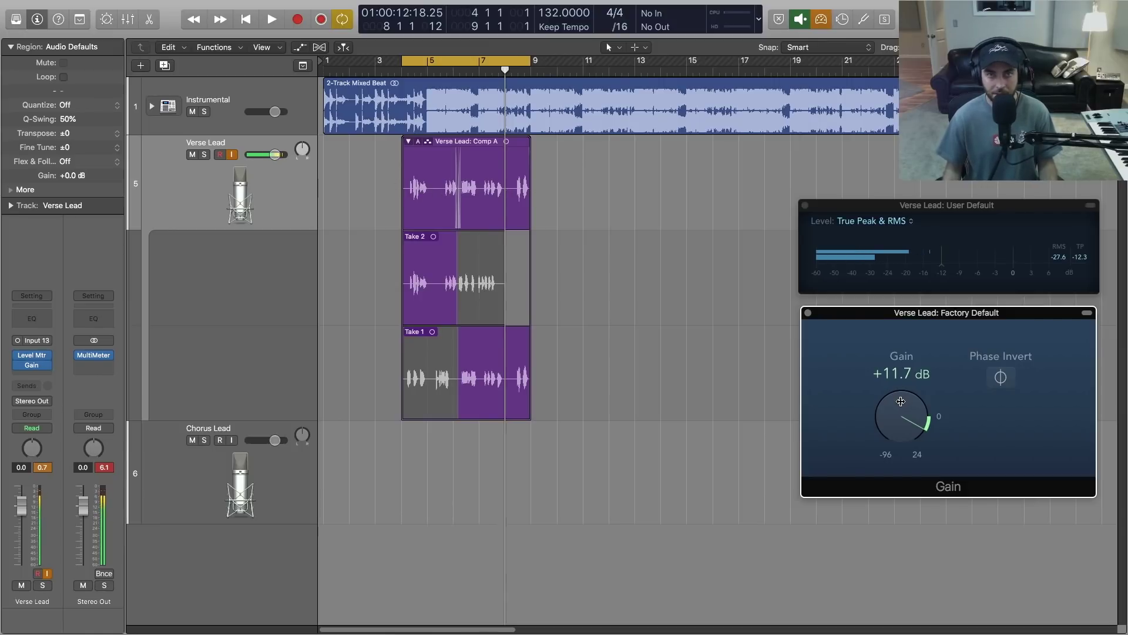
{"action": "left_click", "coordinate": [42, 467]}
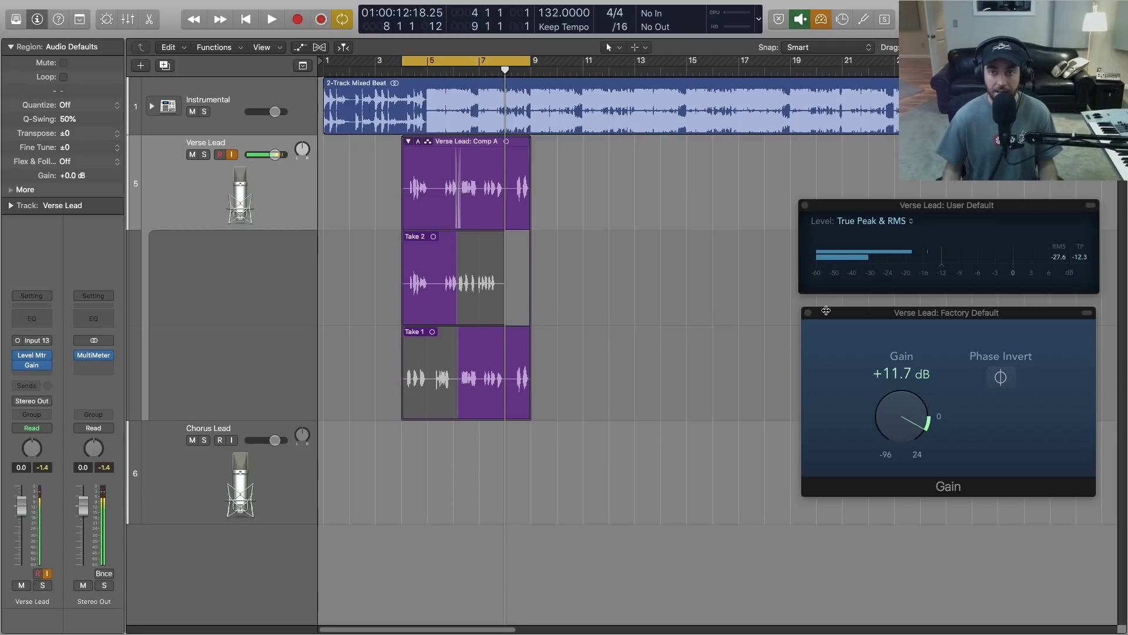
{"action": "left_click", "coordinate": [807, 313]}
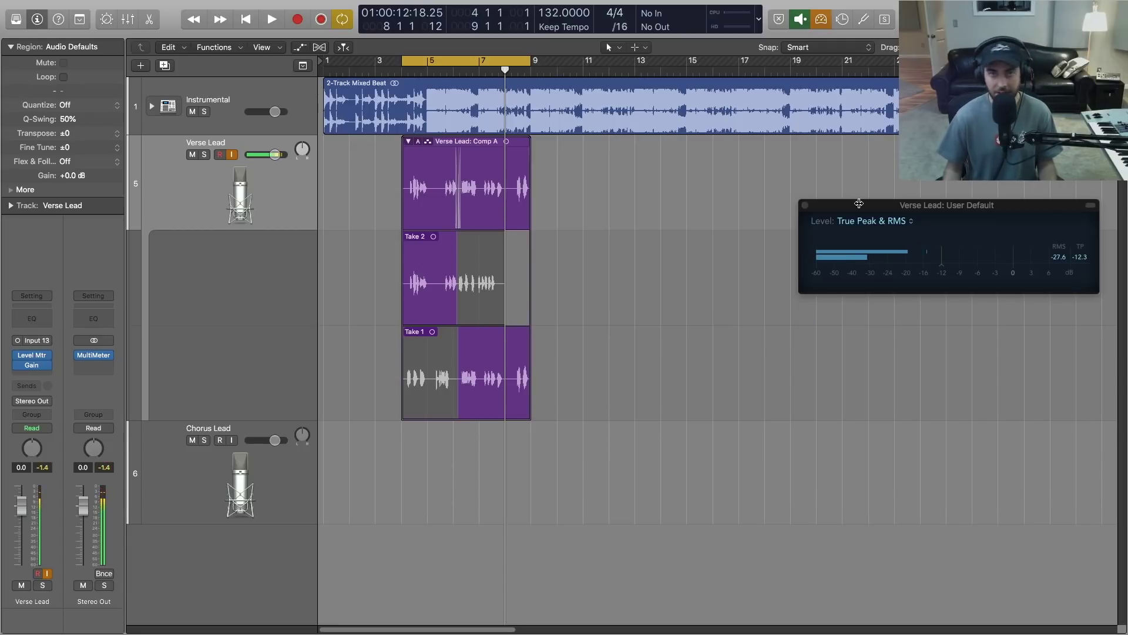
Delete the Verse Lead take folder together with its recorded audio files on disk.
{"action": "left_click_drag", "start_coordinate": [857, 203], "coordinate": [857, 192]}
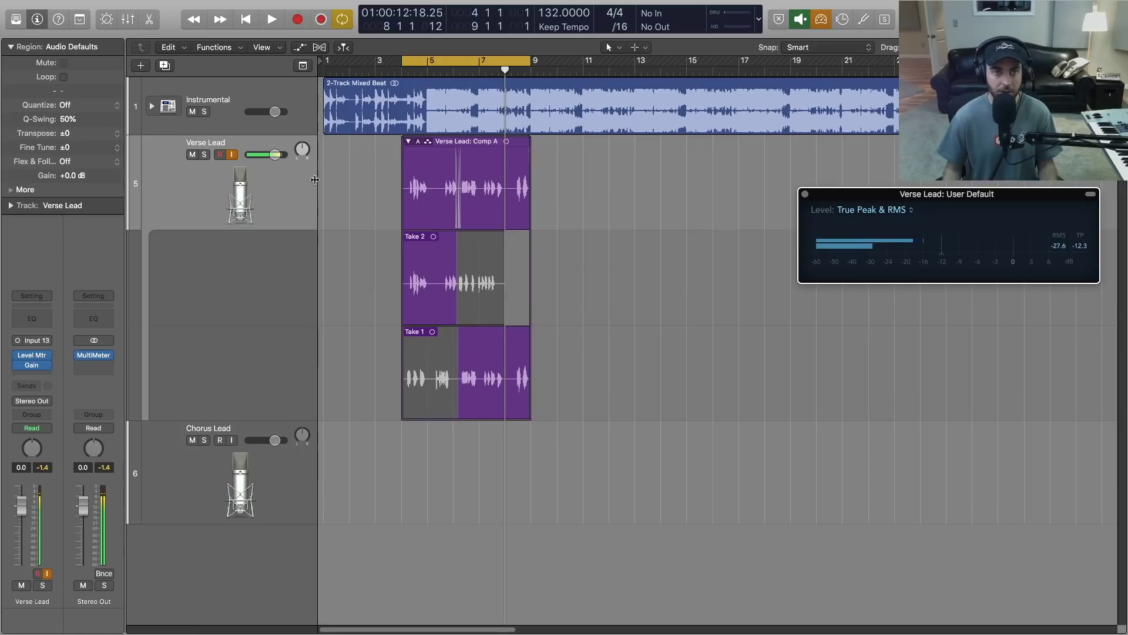
{"action": "left_click", "coordinate": [223, 203]}
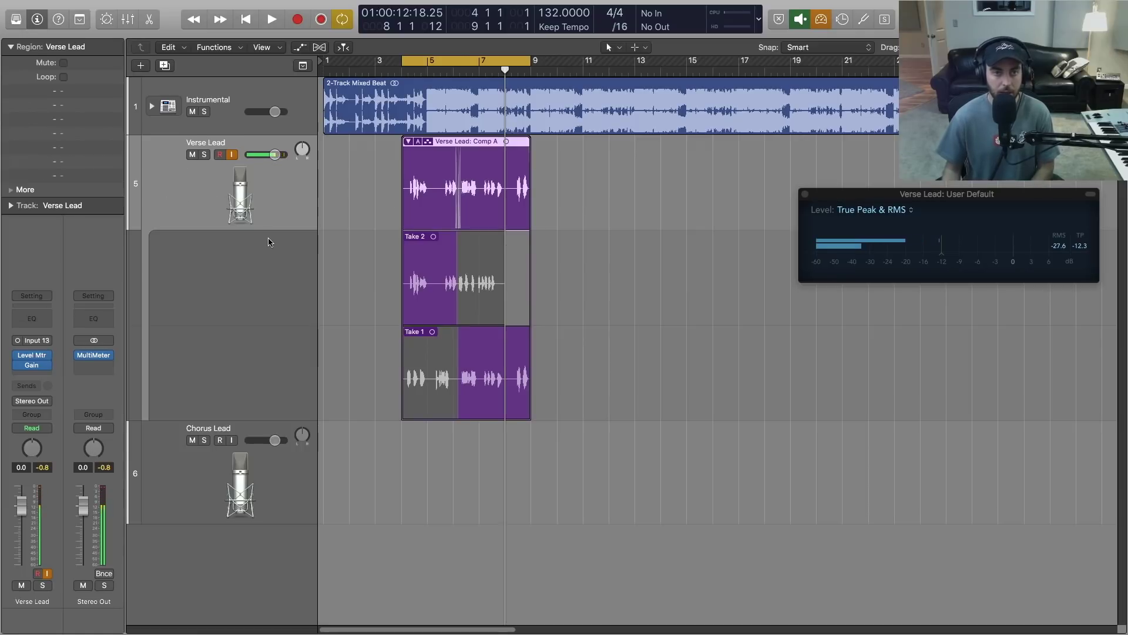
{"action": "left_click", "coordinate": [407, 142]}
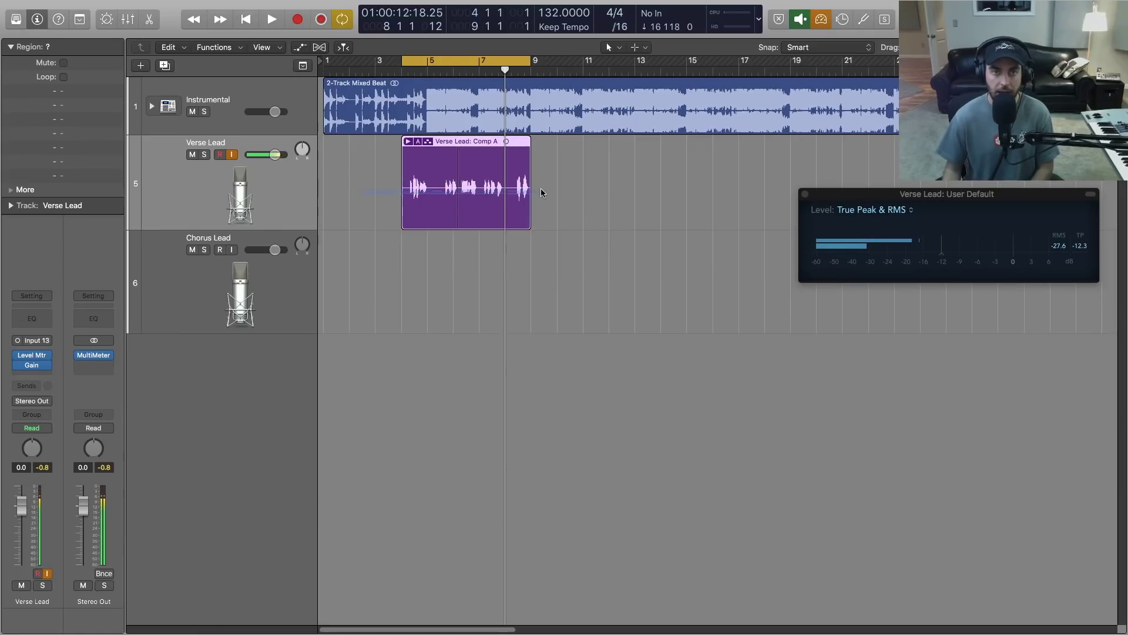
{"action": "key", "text": "Delete"}
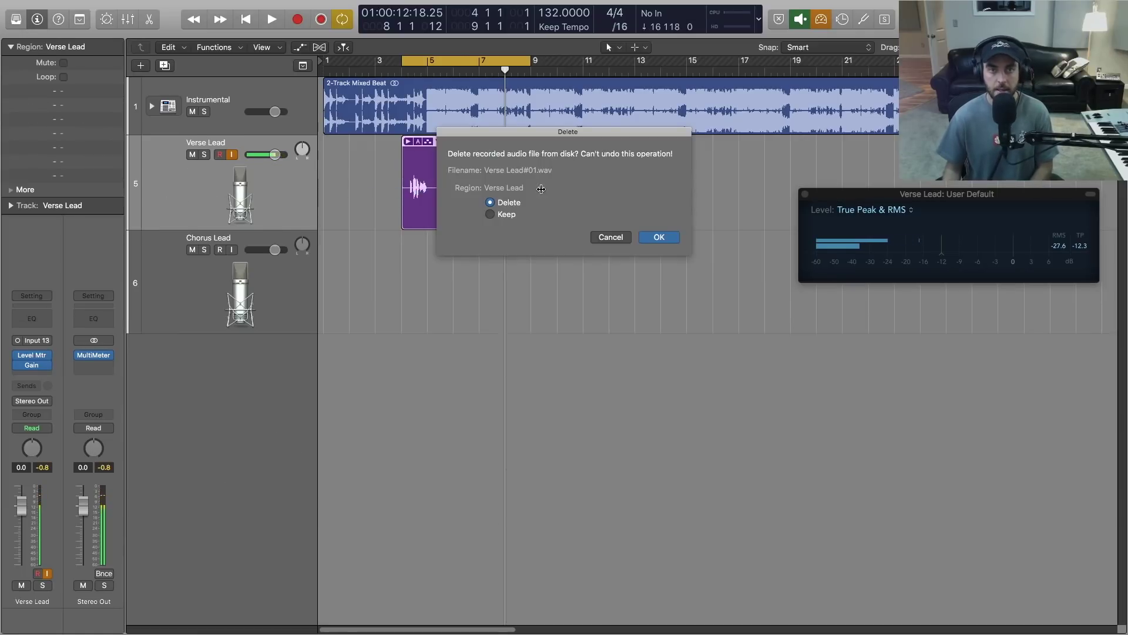
{"action": "left_click", "coordinate": [649, 237]}
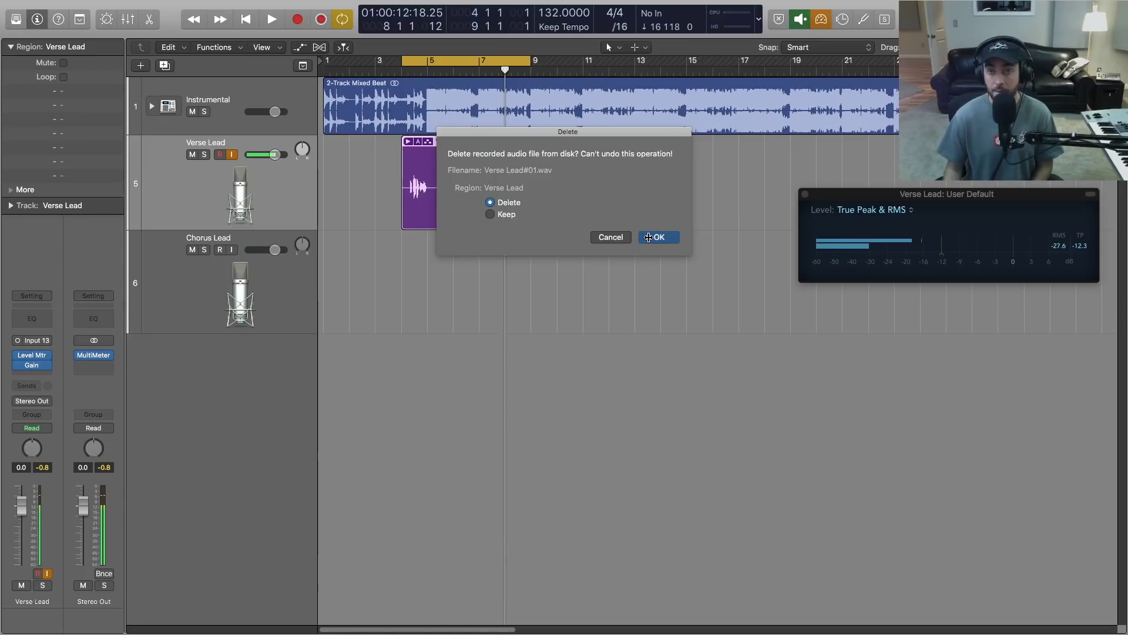
{"action": "left_click", "coordinate": [649, 238]}
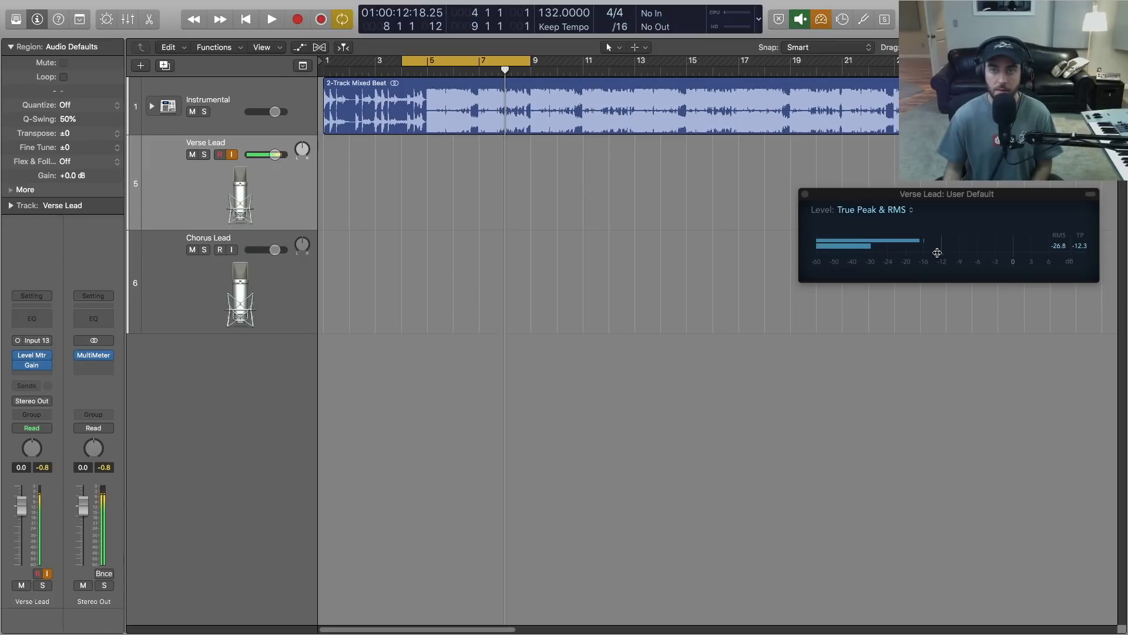
Lower the Verse Lead Level Meter's marker to about -15 dB and close the meter window.
{"action": "mouse_move", "coordinate": [943, 252]}
{"action": "left_mouse_down"}
{"action": "mouse_move", "coordinate": [960, 253]}
{"action": "mouse_move", "coordinate": [931, 253]}
{"action": "left_mouse_up"}
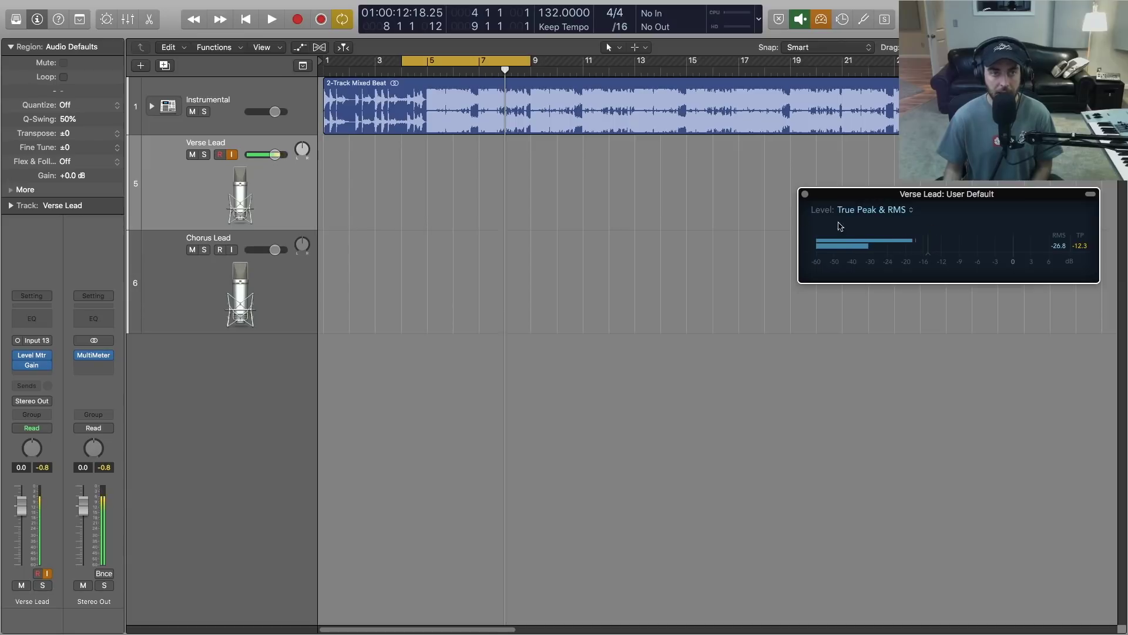
{"action": "left_click", "coordinate": [805, 194]}
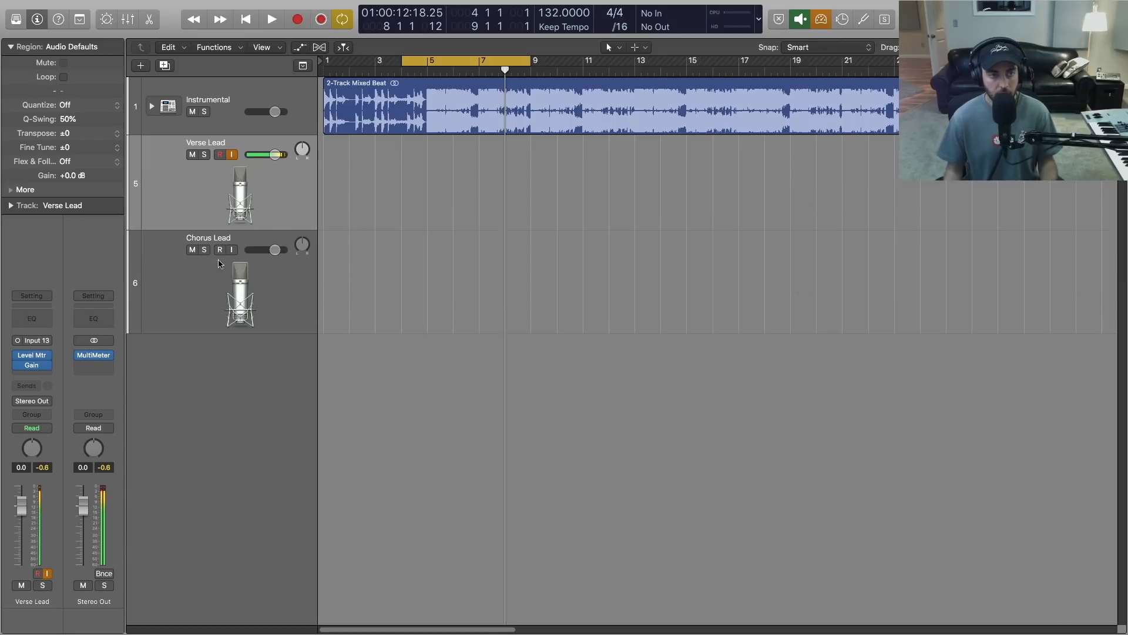
Insert Logic's mono Compressor between the Level Meter and Gain on Verse Lead, moving its window clear of the channel strip.
{"action": "mouse_move", "coordinate": [40, 366]}
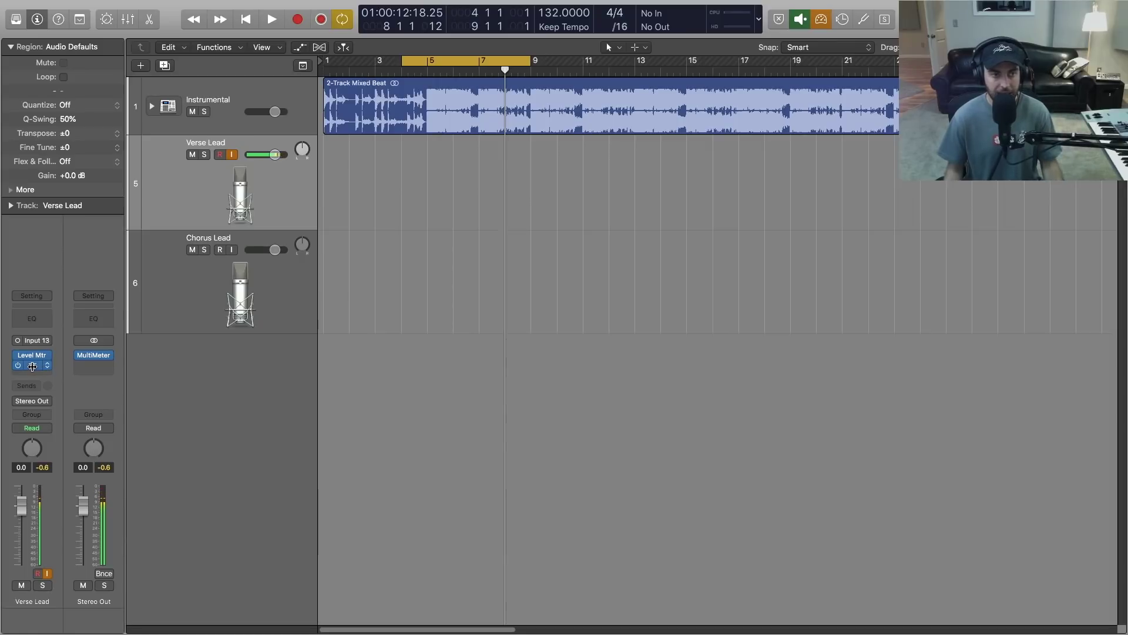
{"action": "left_click_drag", "start_coordinate": [30, 367], "coordinate": [29, 375]}
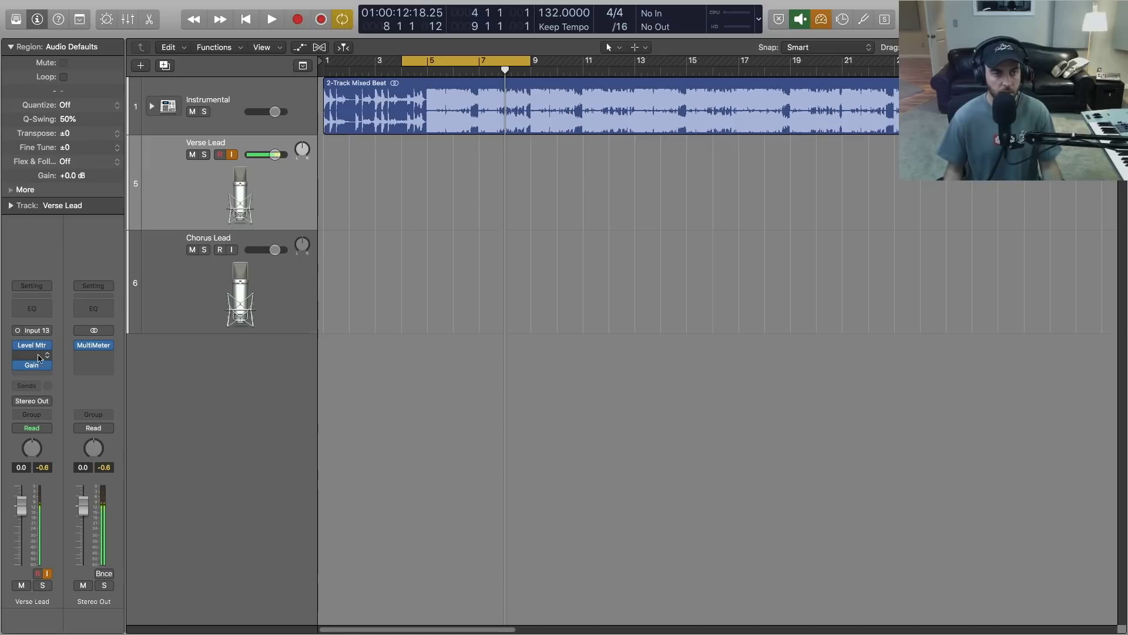
{"action": "left_click", "coordinate": [43, 355]}
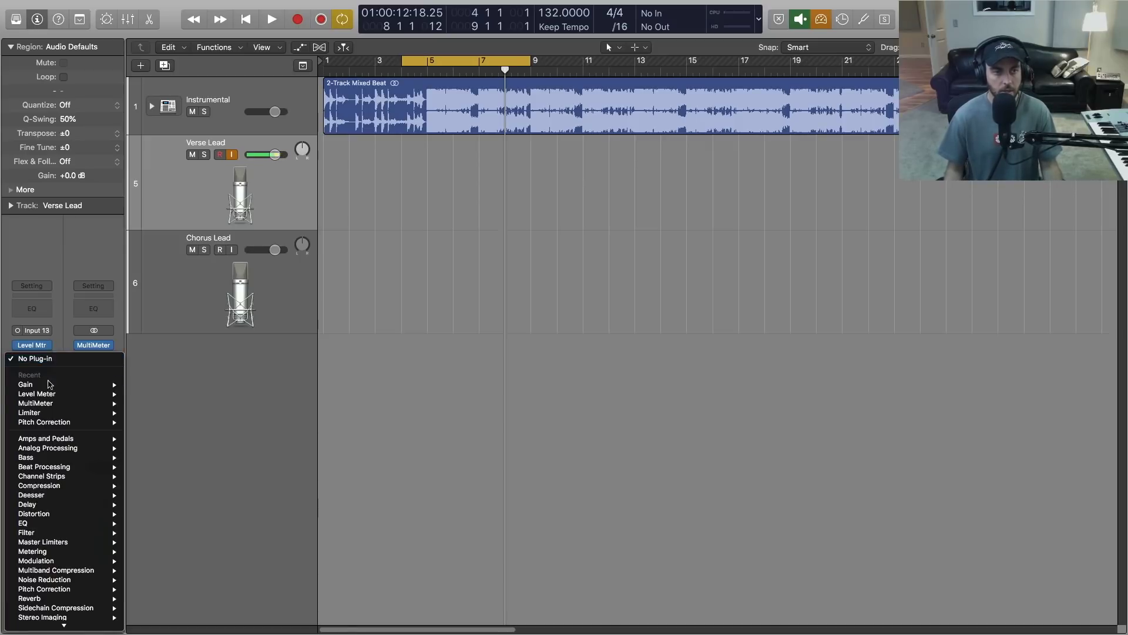
{"action": "mouse_move", "coordinate": [61, 623]}
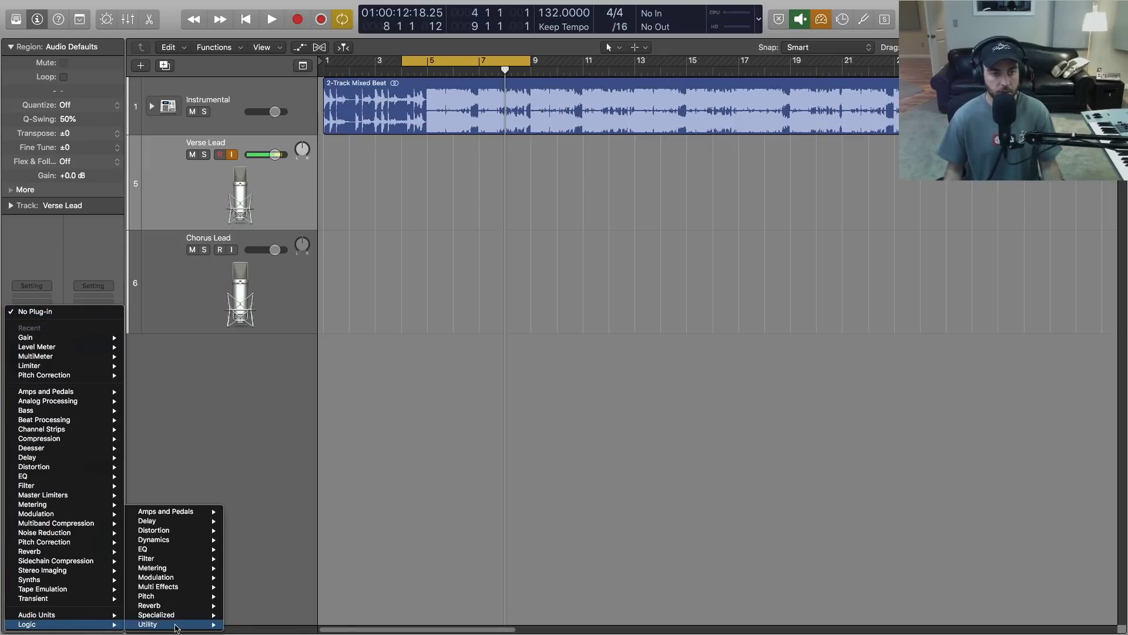
{"action": "mouse_move", "coordinate": [154, 539]}
{"action": "mouse_move", "coordinate": [265, 549]}
{"action": "left_click", "coordinate": [332, 550]}
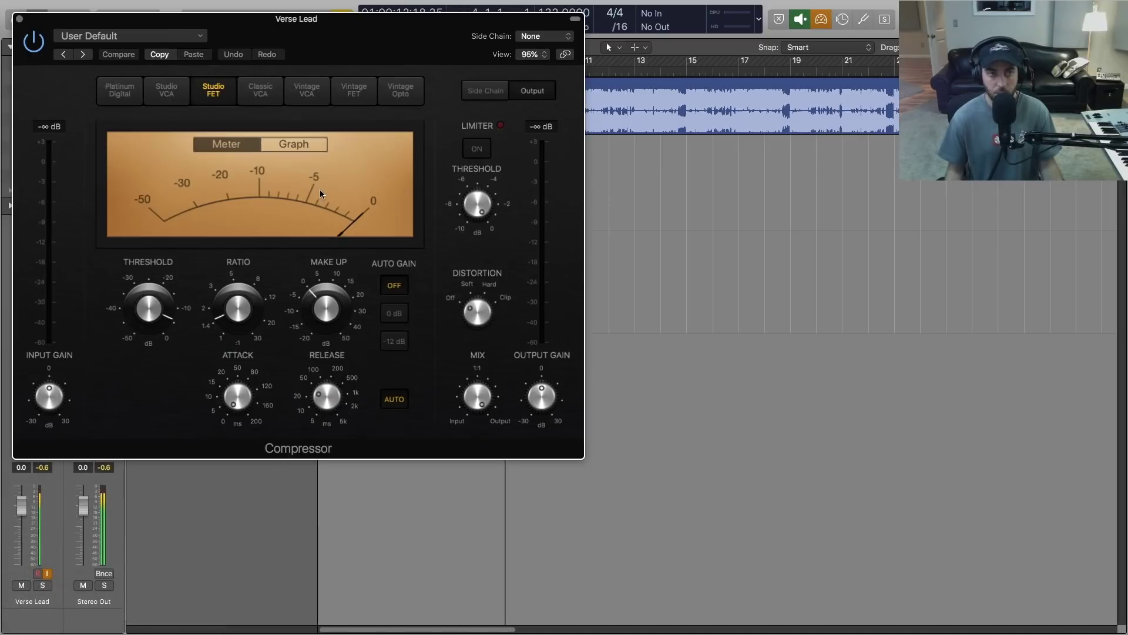
{"action": "left_click_drag", "start_coordinate": [317, 21], "coordinate": [613, 150]}
Set the Compressor's ratio to 2.9:1 and lengthen its attack time.
{"action": "mouse_move", "coordinate": [20, 358]}
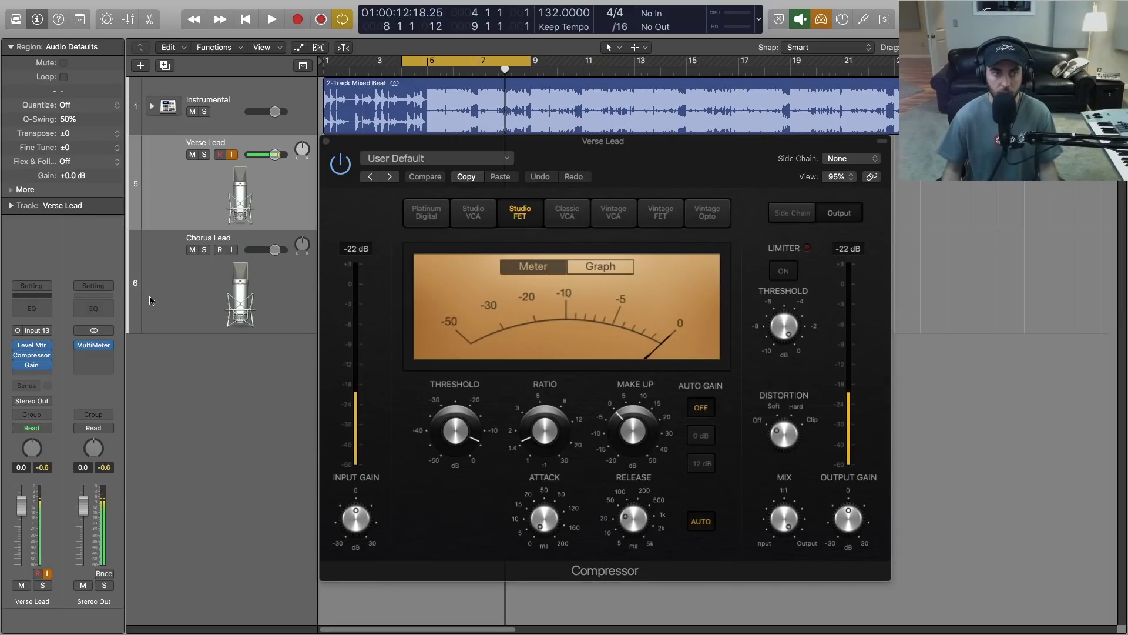
{"action": "mouse_move", "coordinate": [556, 437]}
{"action": "left_click_drag", "start_coordinate": [556, 437], "coordinate": [554, 403]}
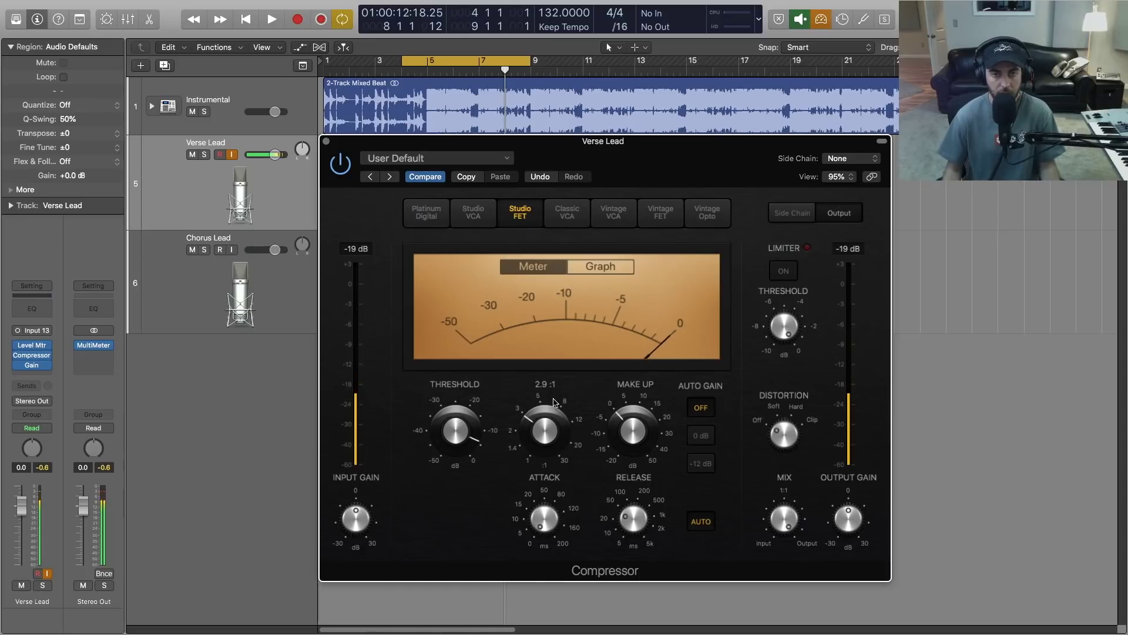
{"action": "mouse_move", "coordinate": [550, 493]}
{"action": "left_click_drag", "start_coordinate": [548, 489], "coordinate": [548, 487]}
Set the Compressor's release to 23 ms with auto release off and its threshold to about -21 dB, closing its window.
{"action": "mouse_move", "coordinate": [611, 521]}
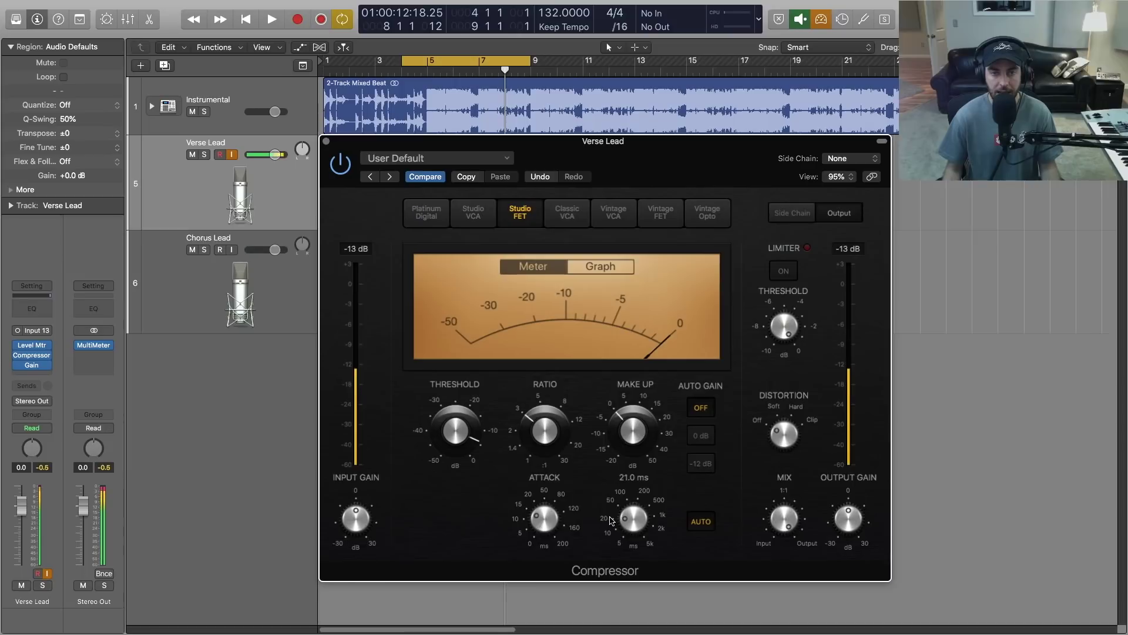
{"action": "left_click", "coordinate": [695, 526]}
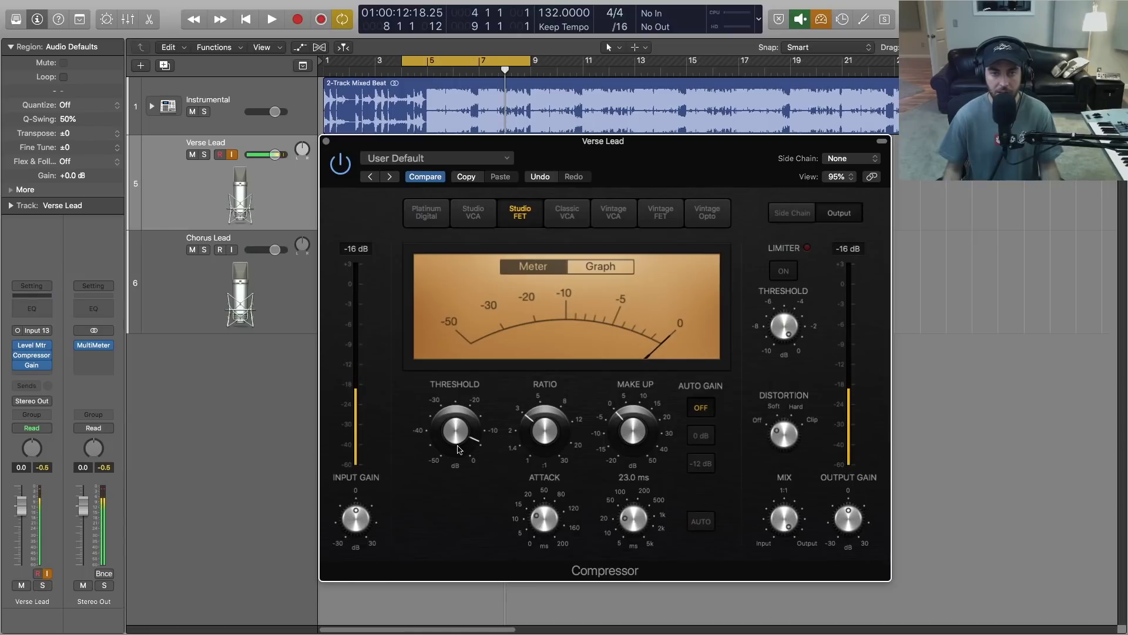
{"action": "left_click_drag", "start_coordinate": [460, 450], "coordinate": [442, 488]}
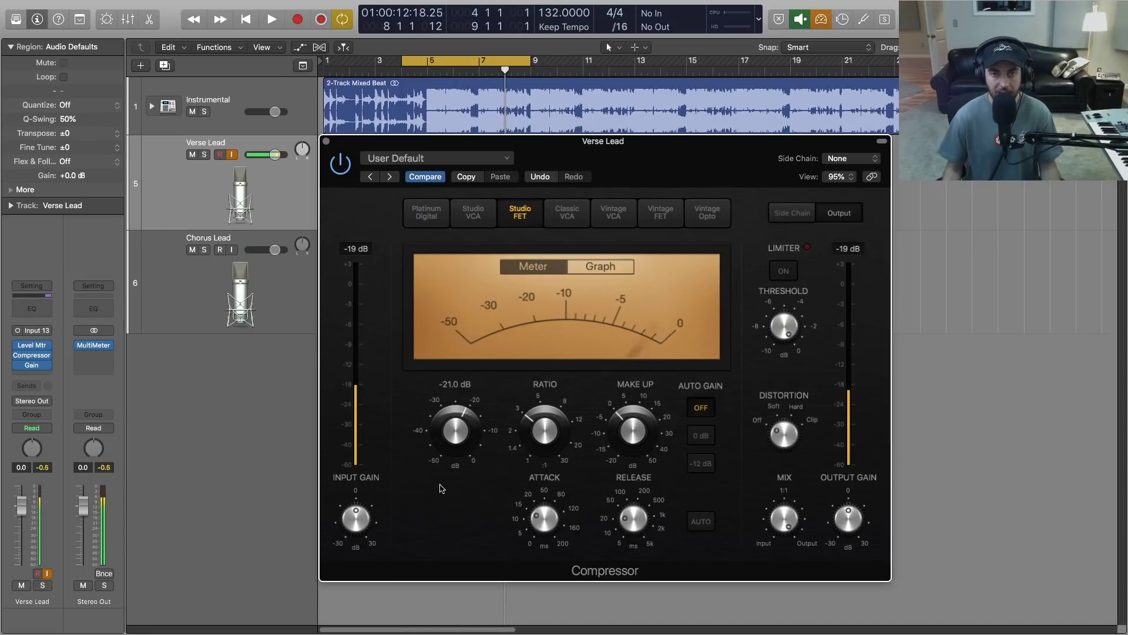
{"action": "left_click_drag", "start_coordinate": [454, 425], "coordinate": [453, 437]}
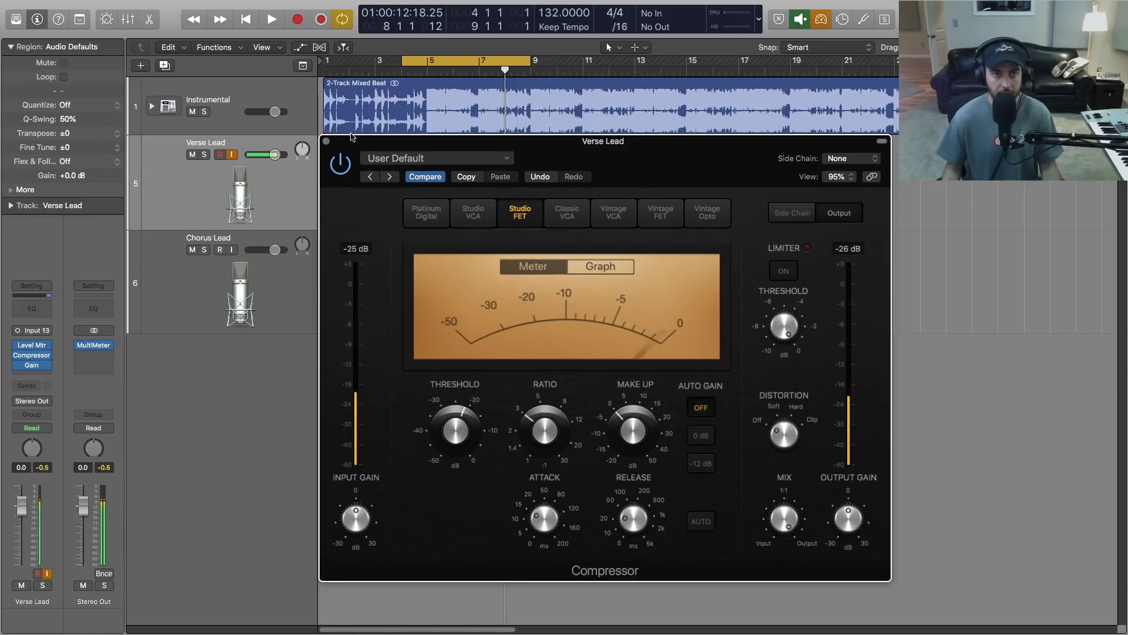
{"action": "left_click", "coordinate": [327, 142]}
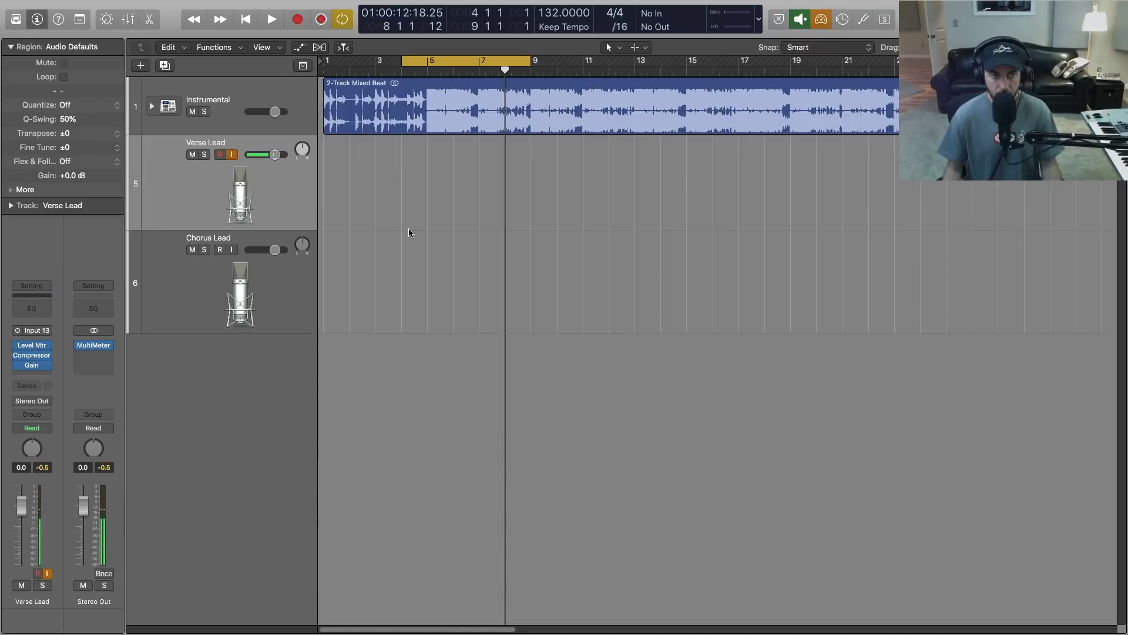
Insert a Vintage Console EQ between the Compressor and Gain on Verse Lead.
{"action": "left_click", "coordinate": [45, 359]}
{"action": "mouse_move", "coordinate": [77, 522]}
{"action": "left_click", "coordinate": [347, 159]}
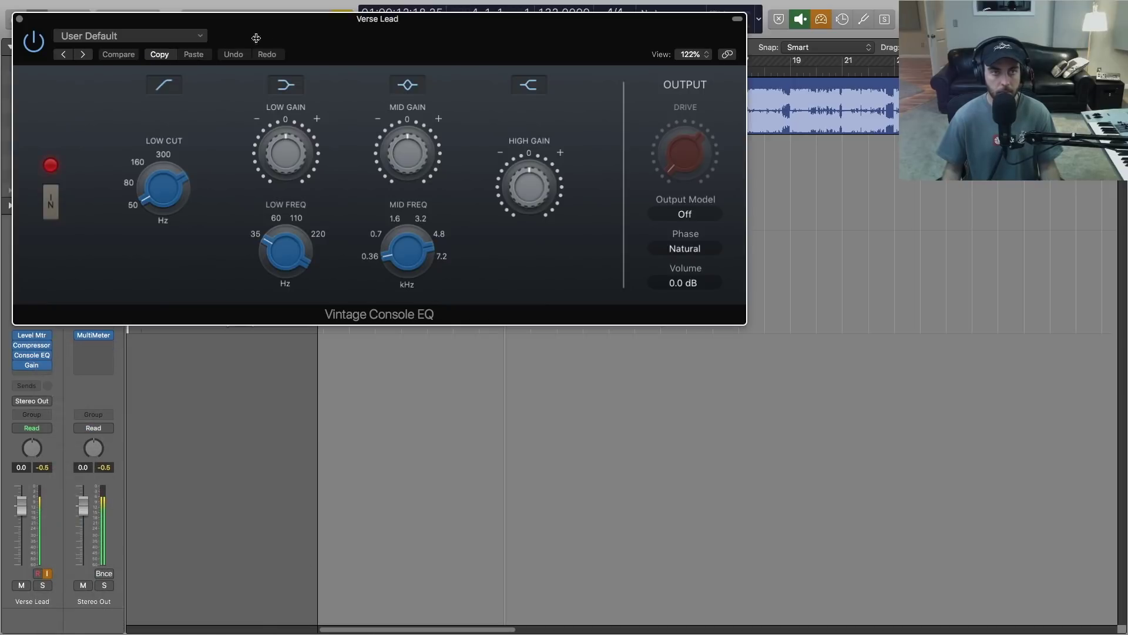
{"action": "left_click_drag", "start_coordinate": [311, 26], "coordinate": [509, 186]}
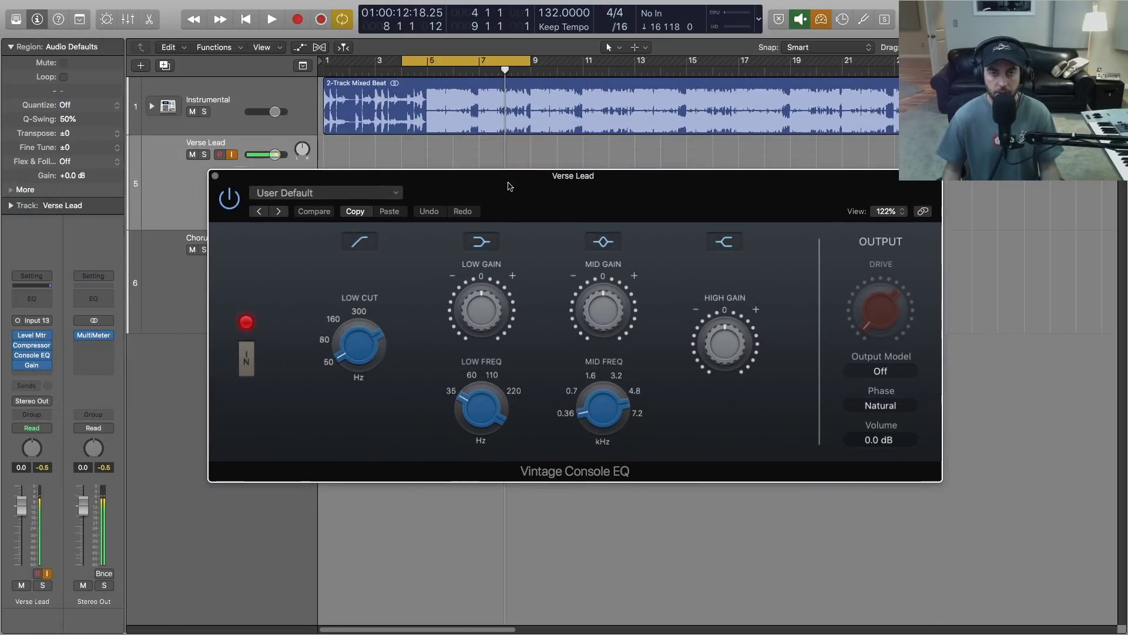
Boost the Console EQ's high gain to 2.8 dB, set its low cut to about 77 Hz and close the window.
{"action": "mouse_move", "coordinate": [730, 334]}
{"action": "left_mouse_down"}
{"action": "mouse_move", "coordinate": [734, 303]}
{"action": "mouse_move", "coordinate": [737, 318]}
{"action": "left_mouse_up"}
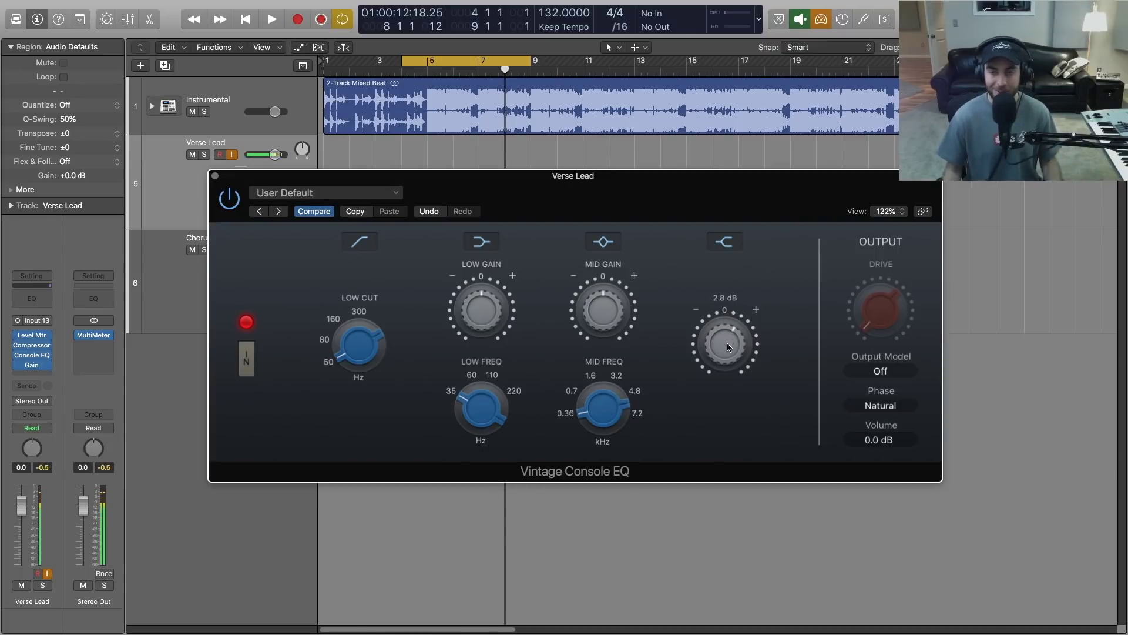
{"action": "mouse_move", "coordinate": [356, 354]}
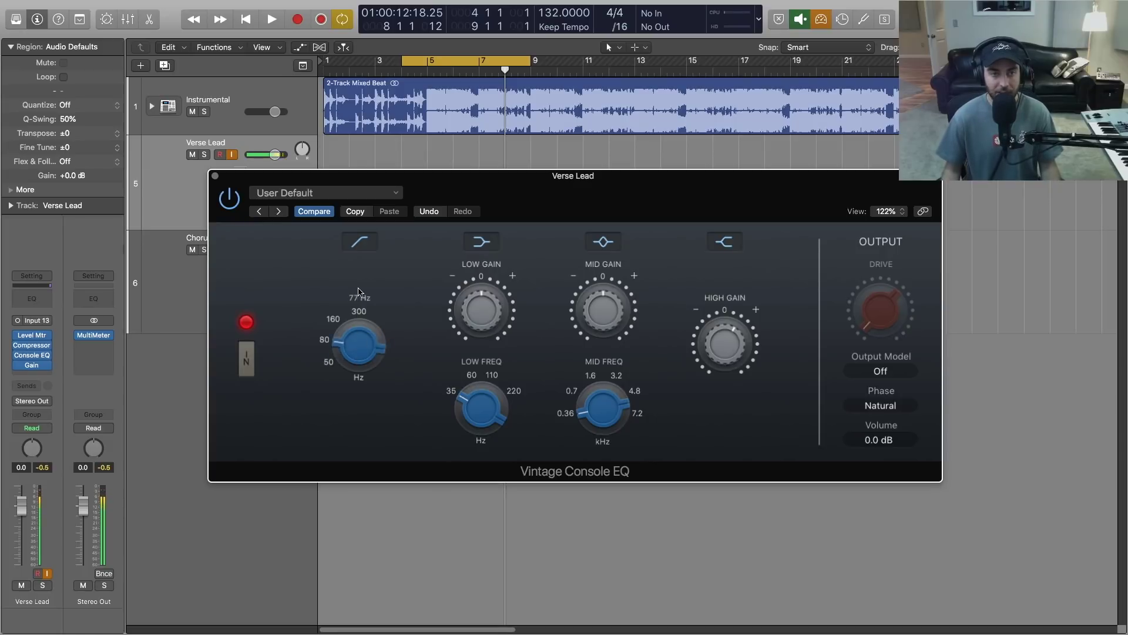
{"action": "left_click", "coordinate": [215, 177]}
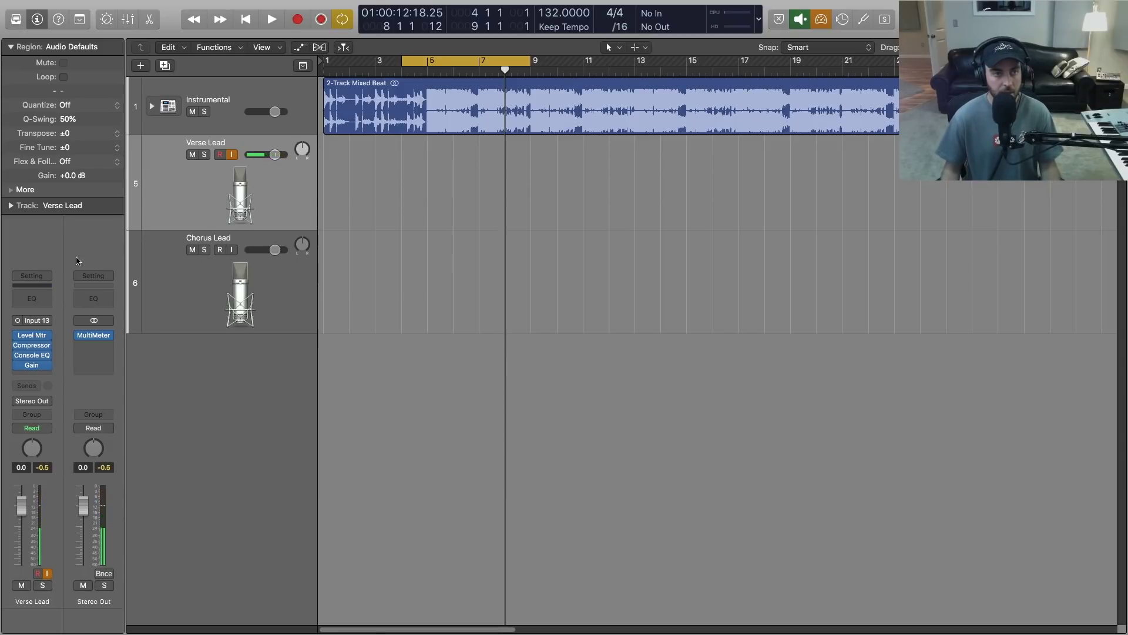
Insert a mono DeEsser 2 between the Console EQ and Gain on Verse Lead.
{"action": "left_click", "coordinate": [34, 360]}
{"action": "mouse_move", "coordinate": [103, 623]}
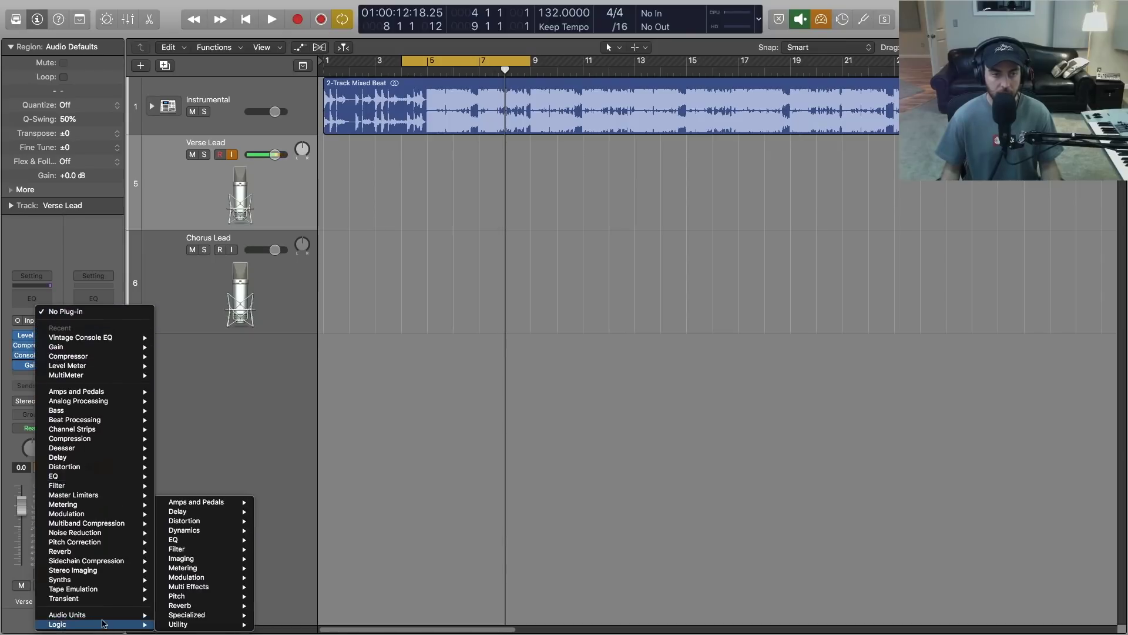
{"action": "mouse_move", "coordinate": [194, 616]}
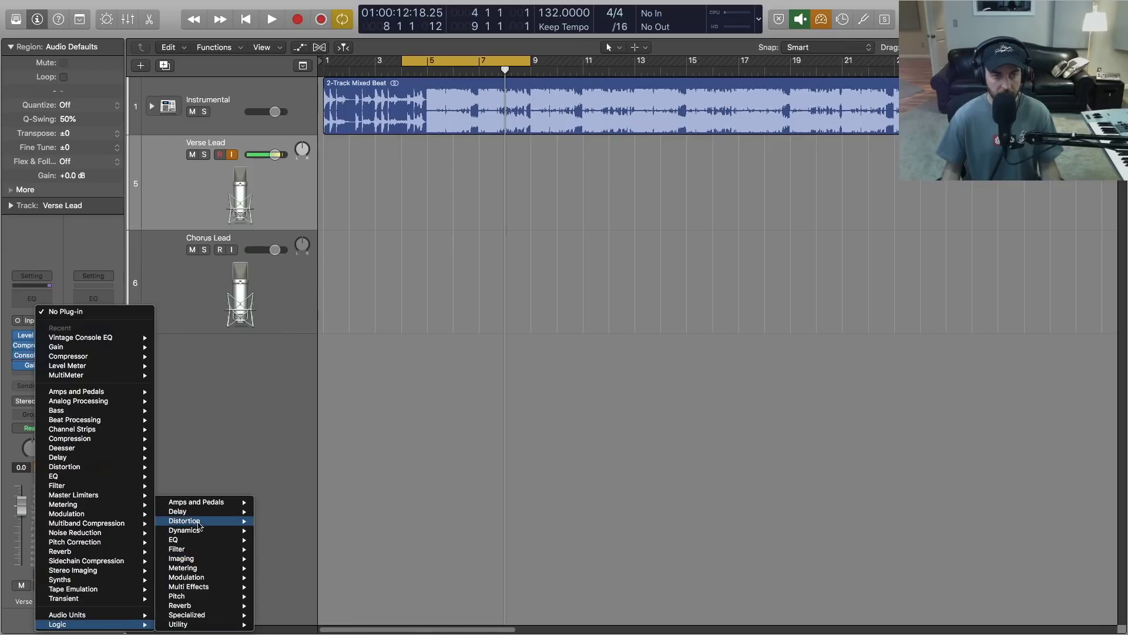
{"action": "mouse_move", "coordinate": [200, 532]}
{"action": "mouse_move", "coordinate": [288, 552]}
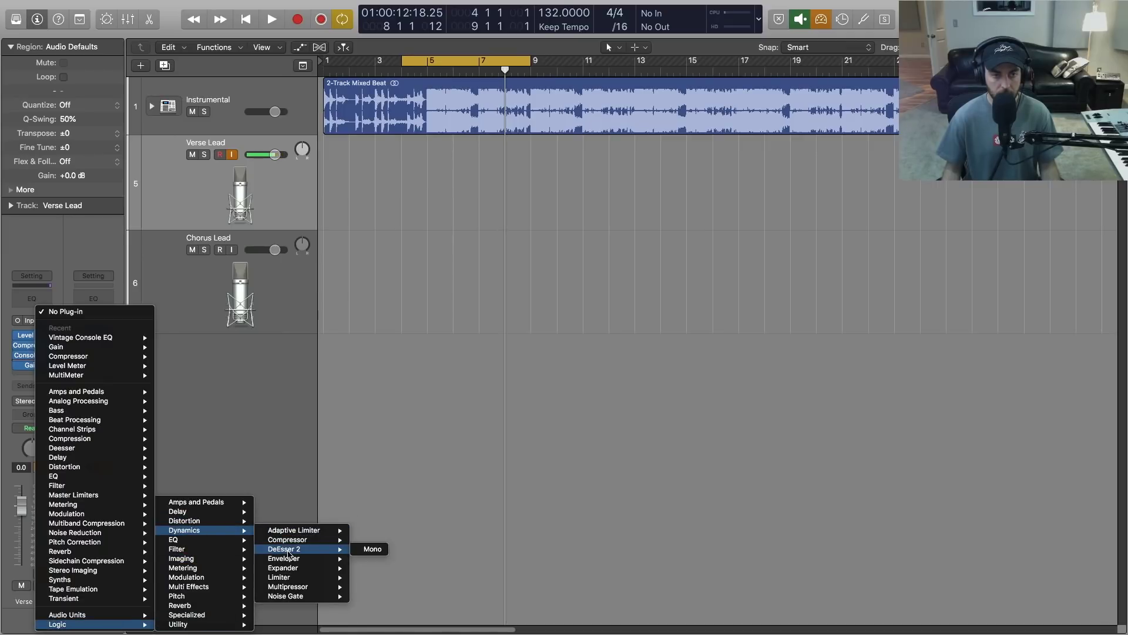
{"action": "left_click", "coordinate": [372, 549]}
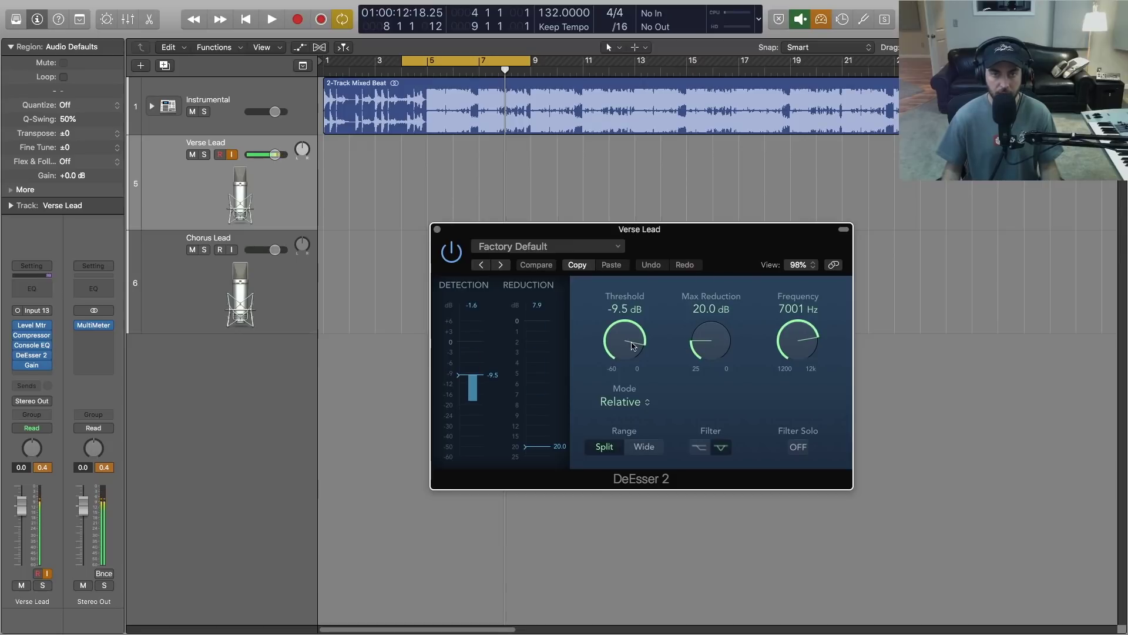
Set the DeEsser 2 threshold to -4.4 dB, reset the channel's peak level display and close the plug-in window.
{"action": "mouse_move", "coordinate": [485, 382]}
{"action": "left_mouse_down"}
{"action": "mouse_move", "coordinate": [483, 352]}
{"action": "mouse_move", "coordinate": [483, 363]}
{"action": "left_mouse_up"}
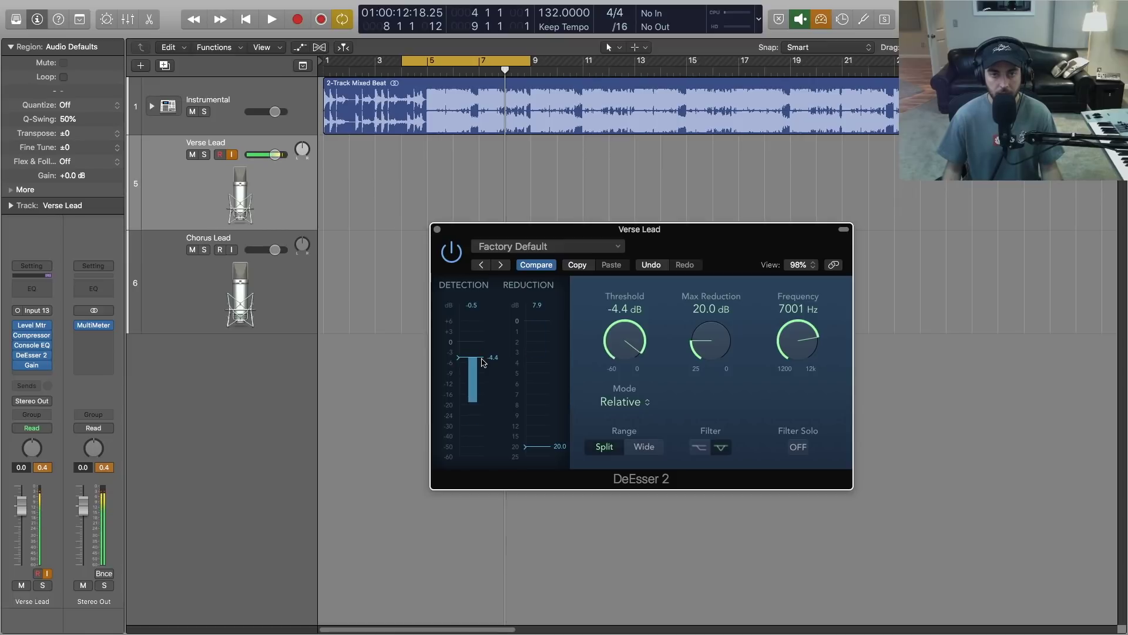
{"action": "left_click", "coordinate": [120, 459]}
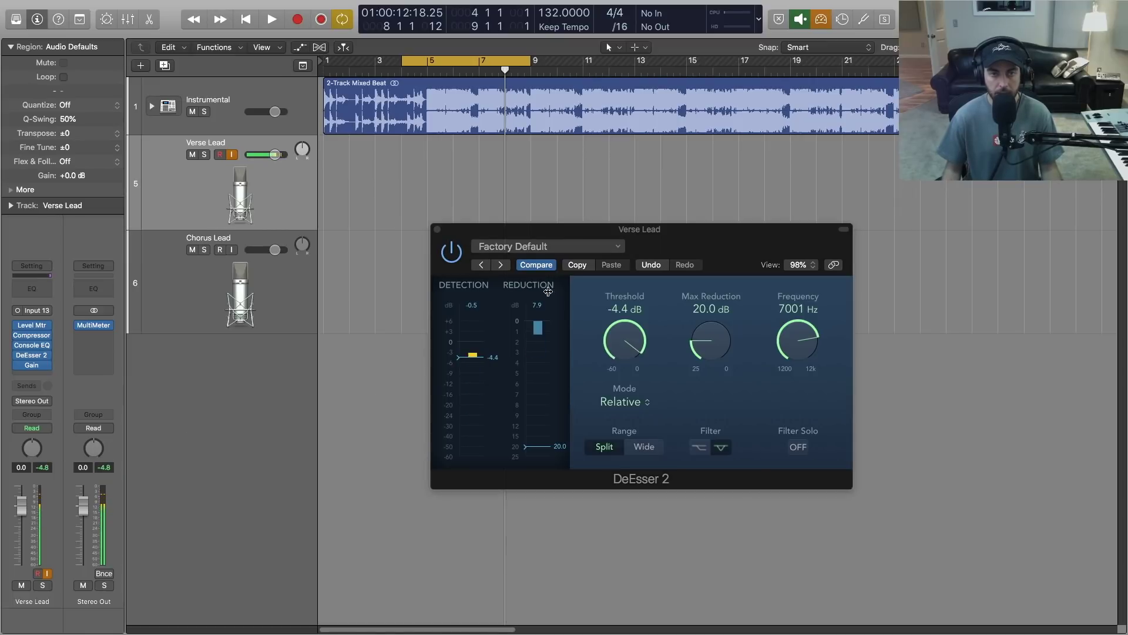
{"action": "left_click", "coordinate": [439, 231]}
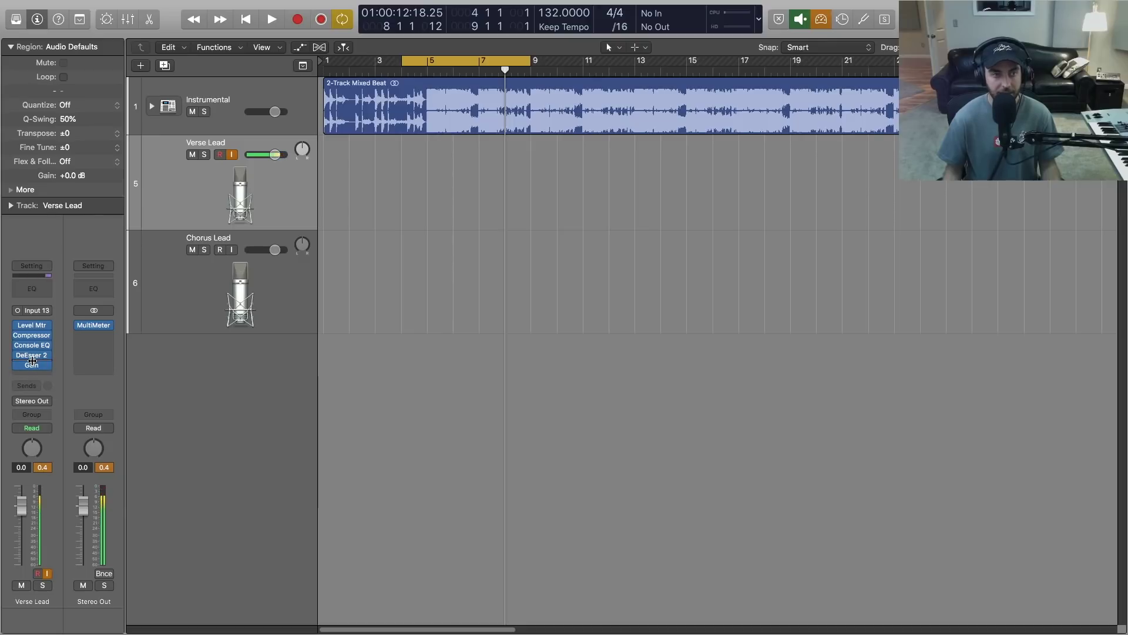
Set the Verse Lead Gain plug-in to +9.8 dB and close its window.
{"action": "left_click", "coordinate": [32, 364]}
{"action": "left_click_drag", "start_coordinate": [148, 185], "coordinate": [139, 164]}
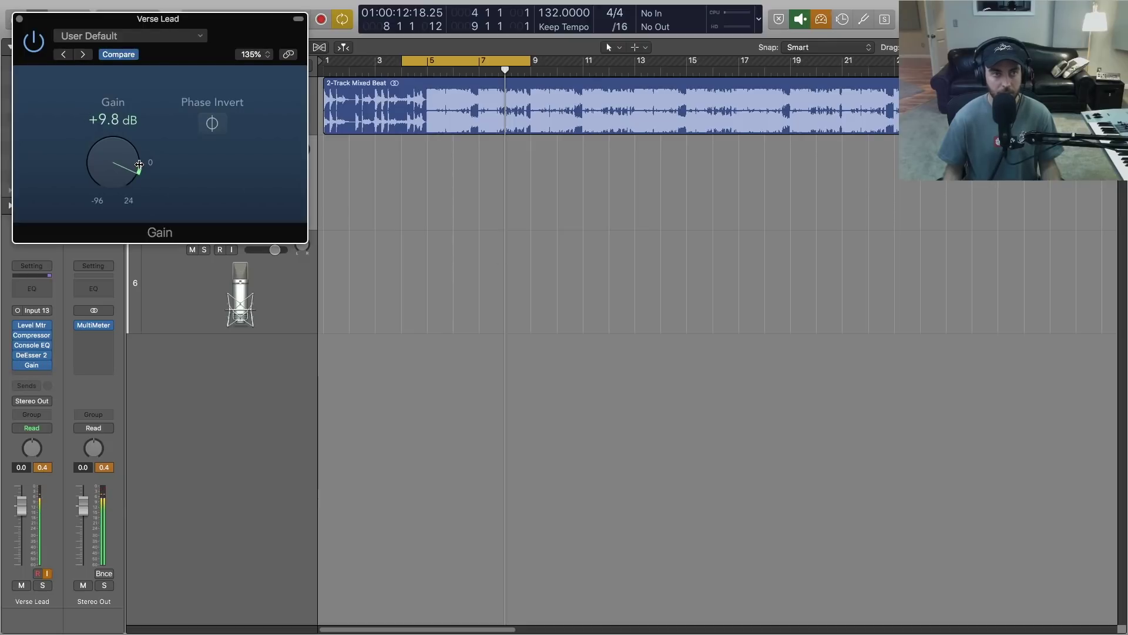
{"action": "left_click", "coordinate": [18, 20]}
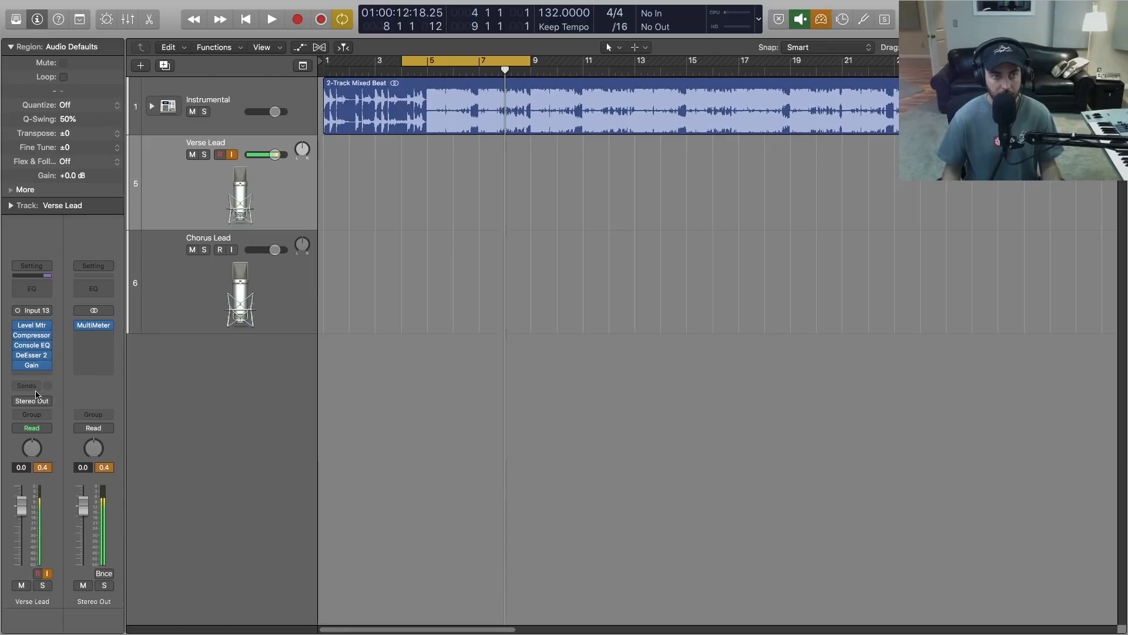
Try a Bus 1 send on Verse Lead and remove it again.
{"action": "left_click", "coordinate": [29, 386]}
{"action": "mouse_move", "coordinate": [33, 405]}
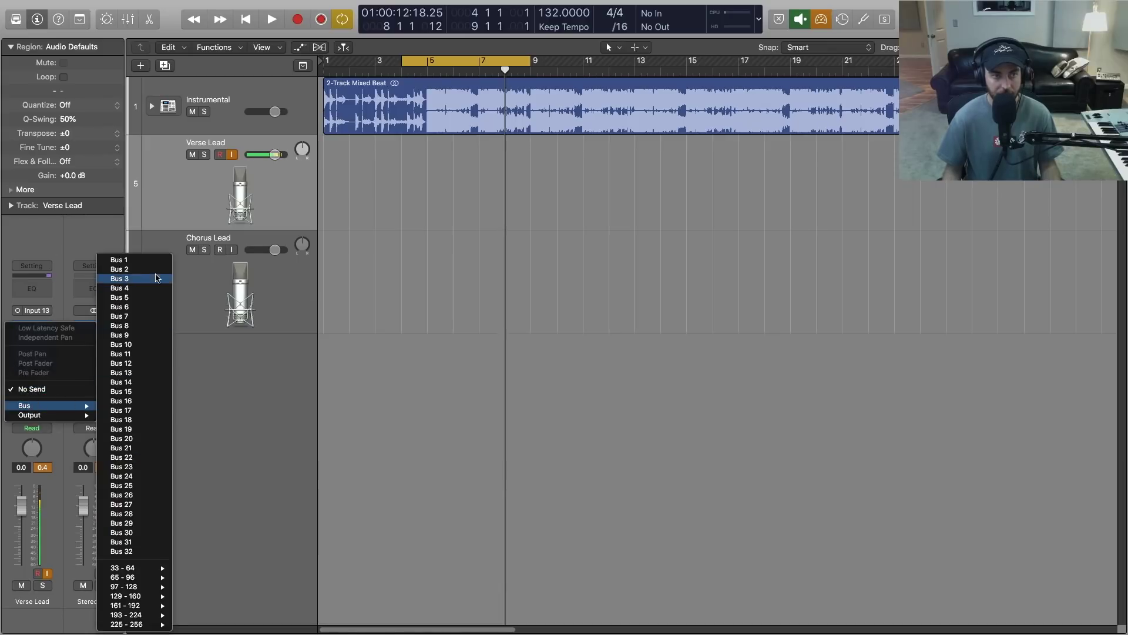
{"action": "left_click", "coordinate": [158, 266]}
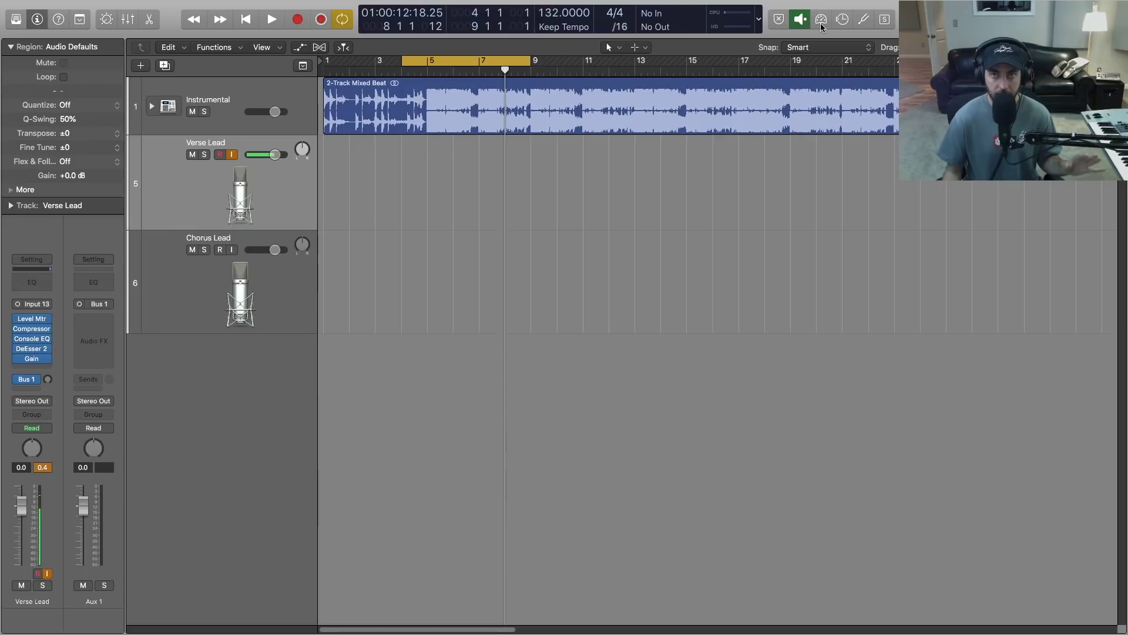
{"action": "mouse_move", "coordinate": [42, 358]}
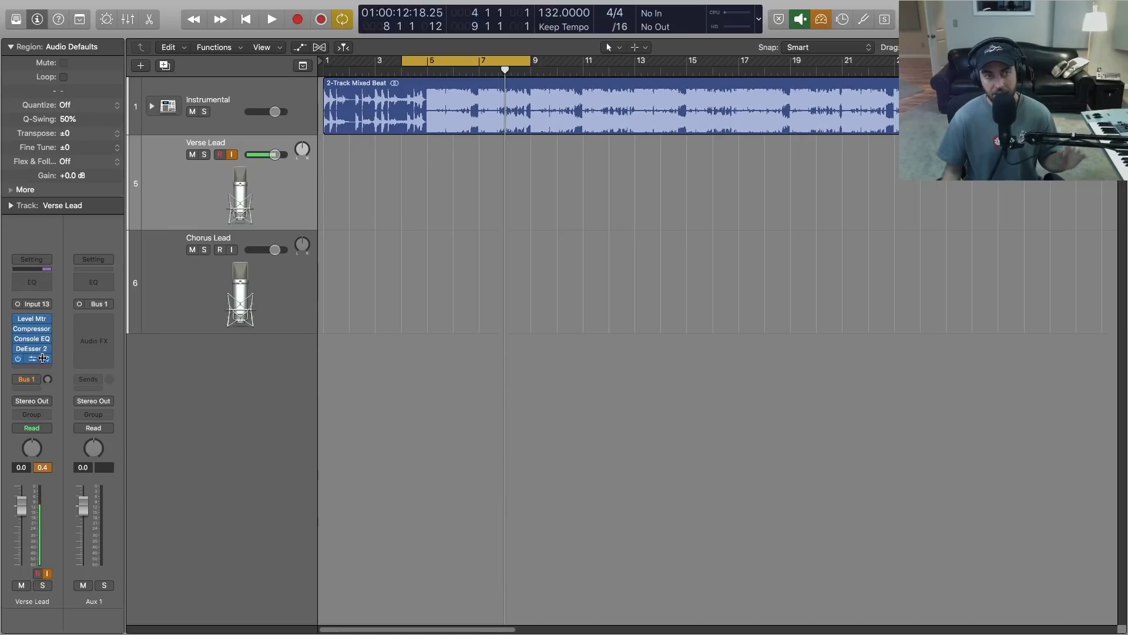
{"action": "mouse_move", "coordinate": [35, 378]}
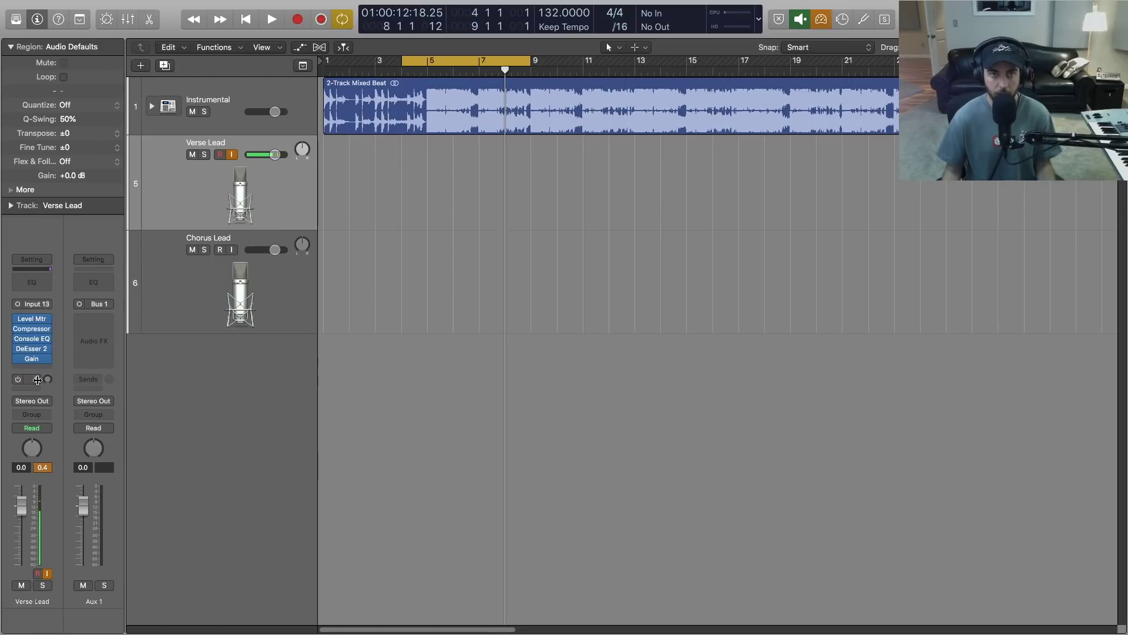
{"action": "left_click", "coordinate": [36, 379]}
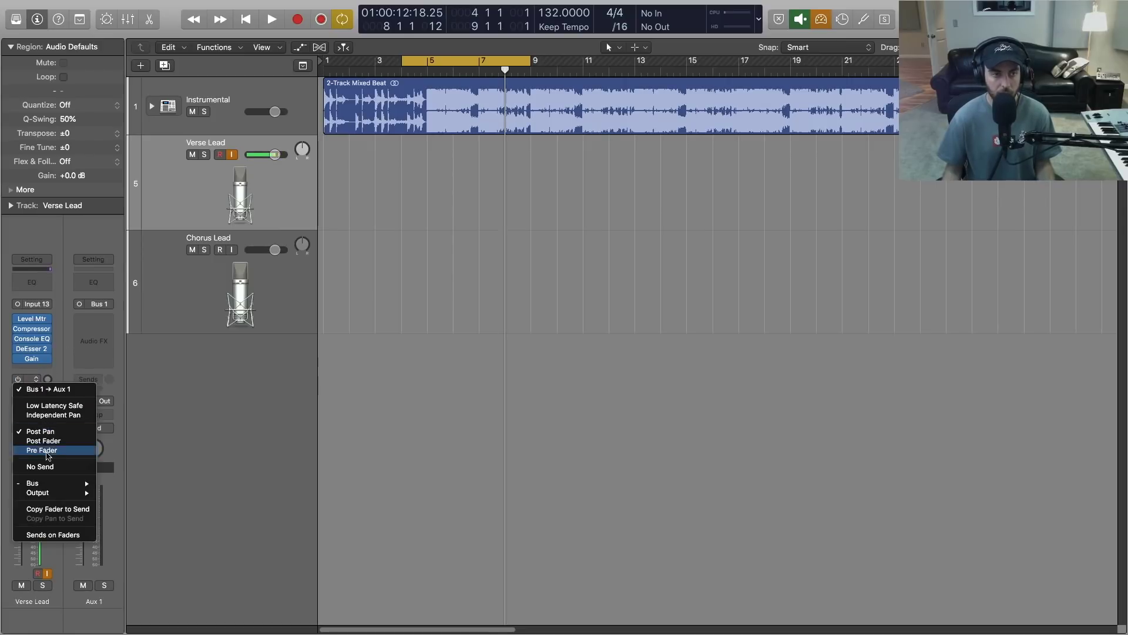
{"action": "left_click", "coordinate": [52, 465]}
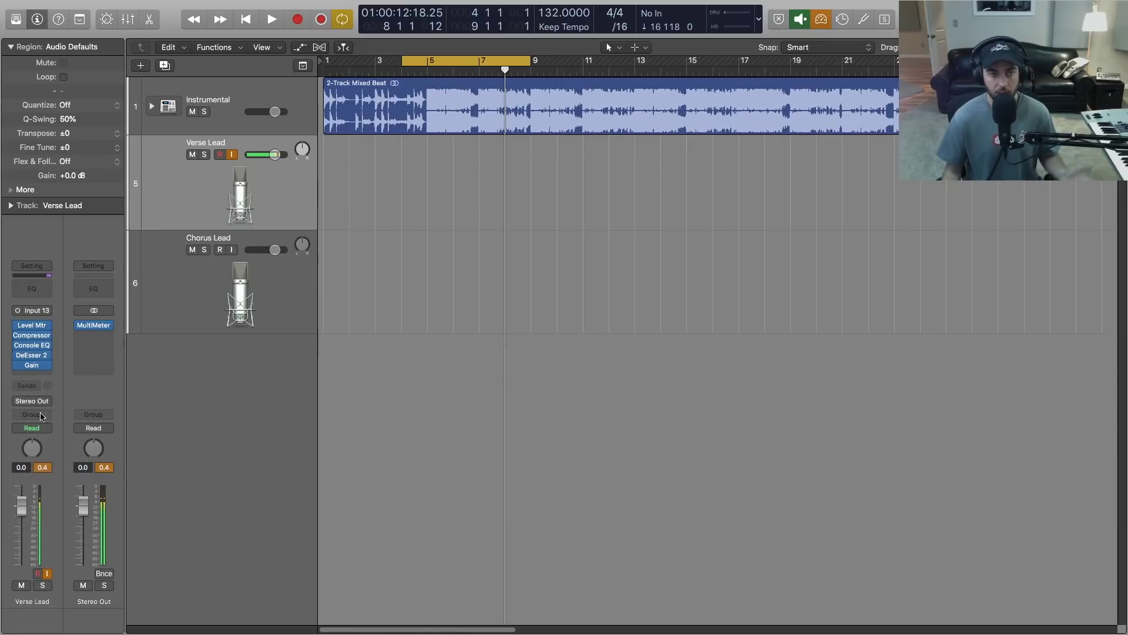
Insert a mono-to-stereo Space Designer reverb after Gain on Verse Lead and move its window clear of the channel strip.
{"action": "left_click", "coordinate": [40, 367]}
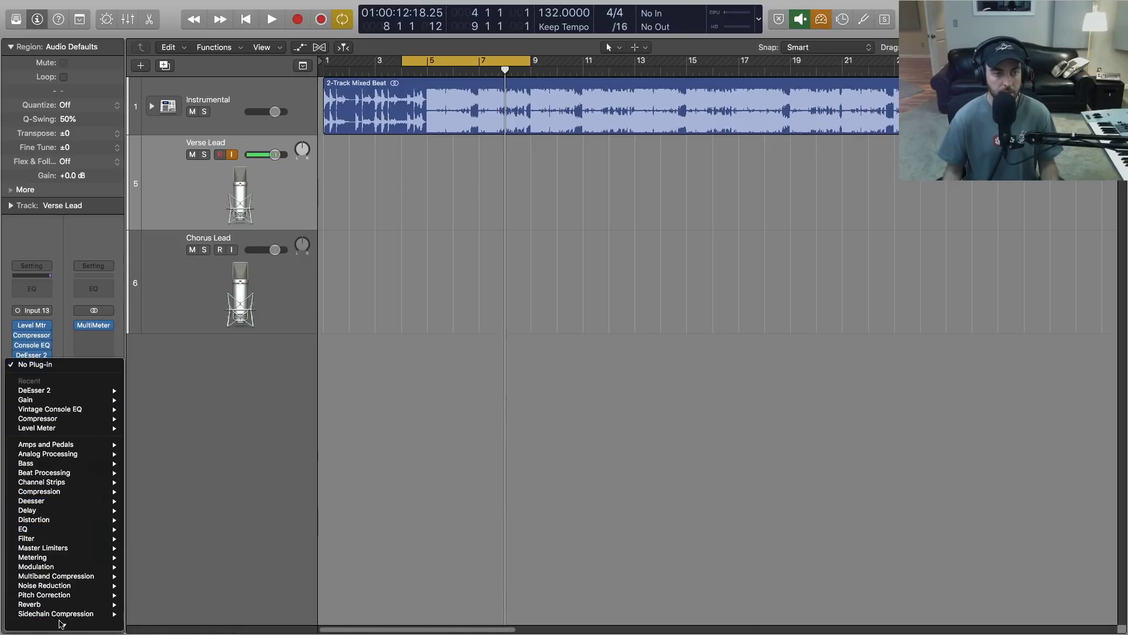
{"action": "mouse_move", "coordinate": [61, 596]}
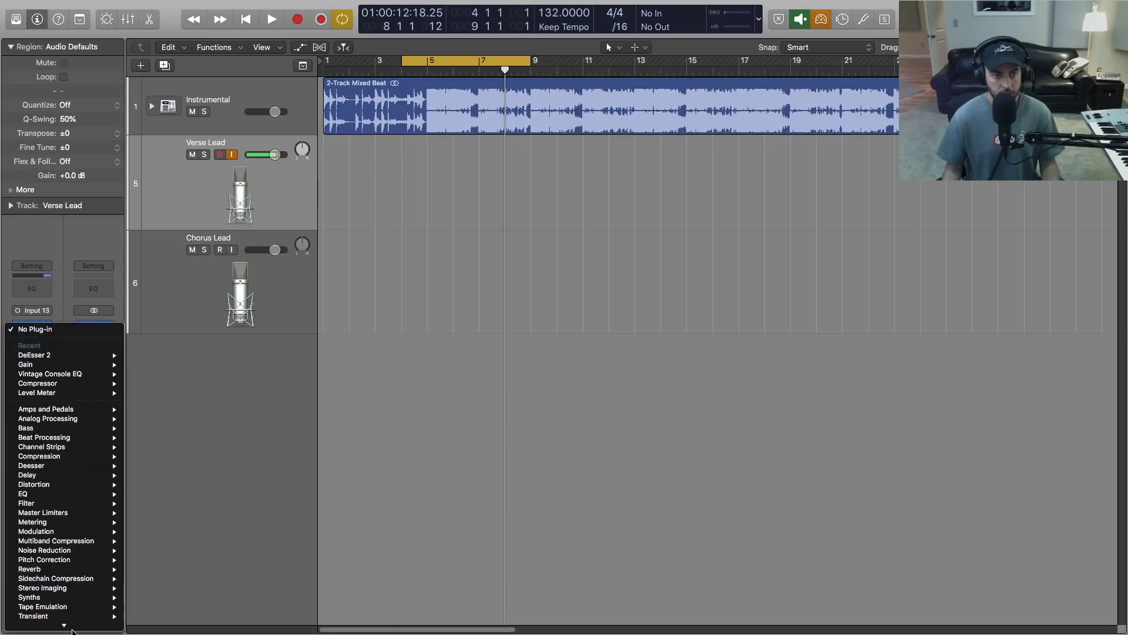
{"action": "mouse_move", "coordinate": [67, 625]}
{"action": "mouse_move", "coordinate": [166, 624]}
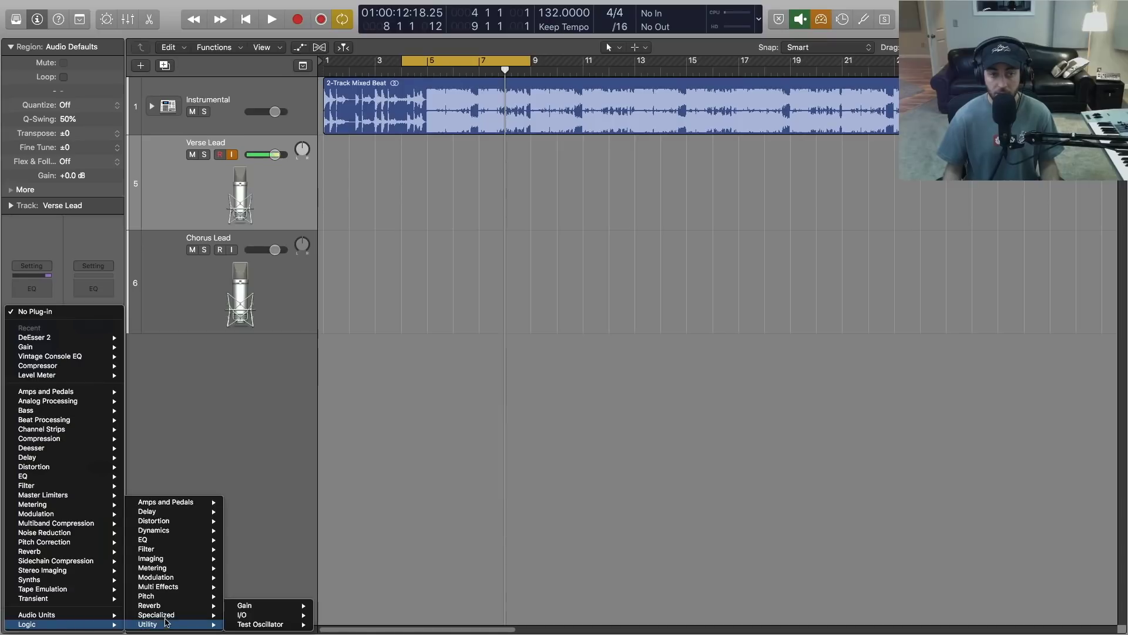
{"action": "mouse_move", "coordinate": [263, 624]}
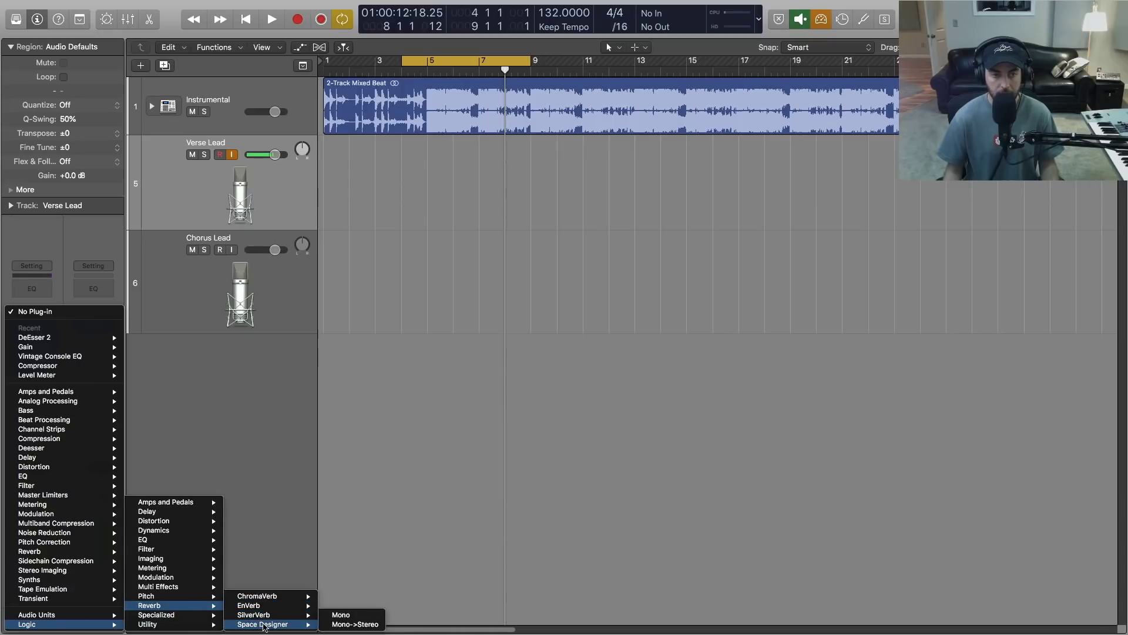
{"action": "left_click", "coordinate": [353, 625]}
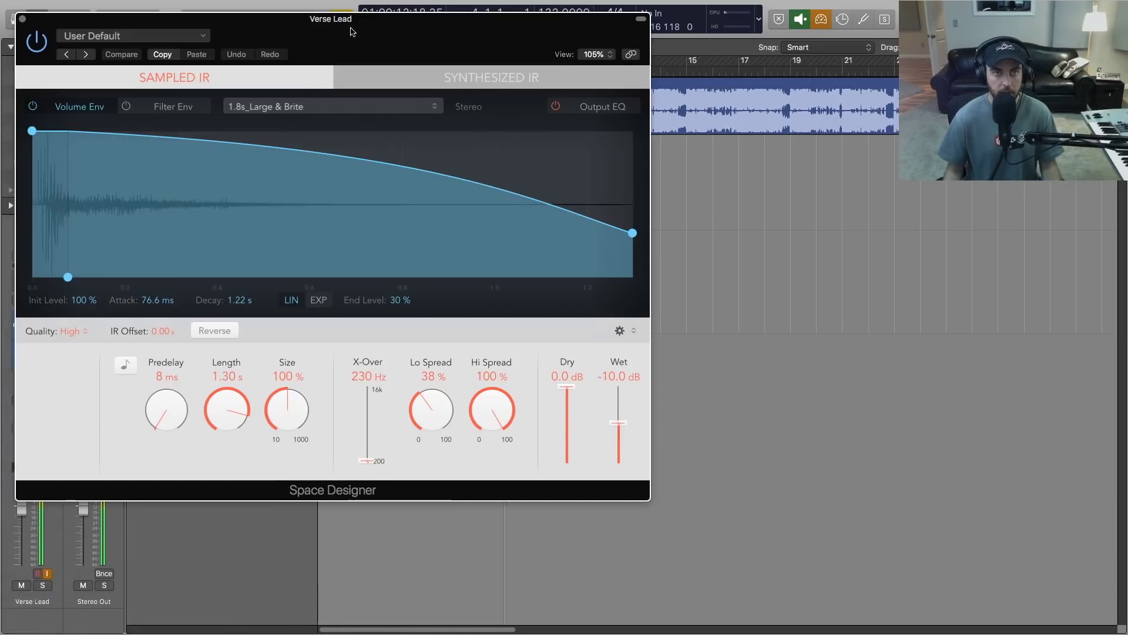
{"action": "left_click_drag", "start_coordinate": [353, 31], "coordinate": [581, 97]}
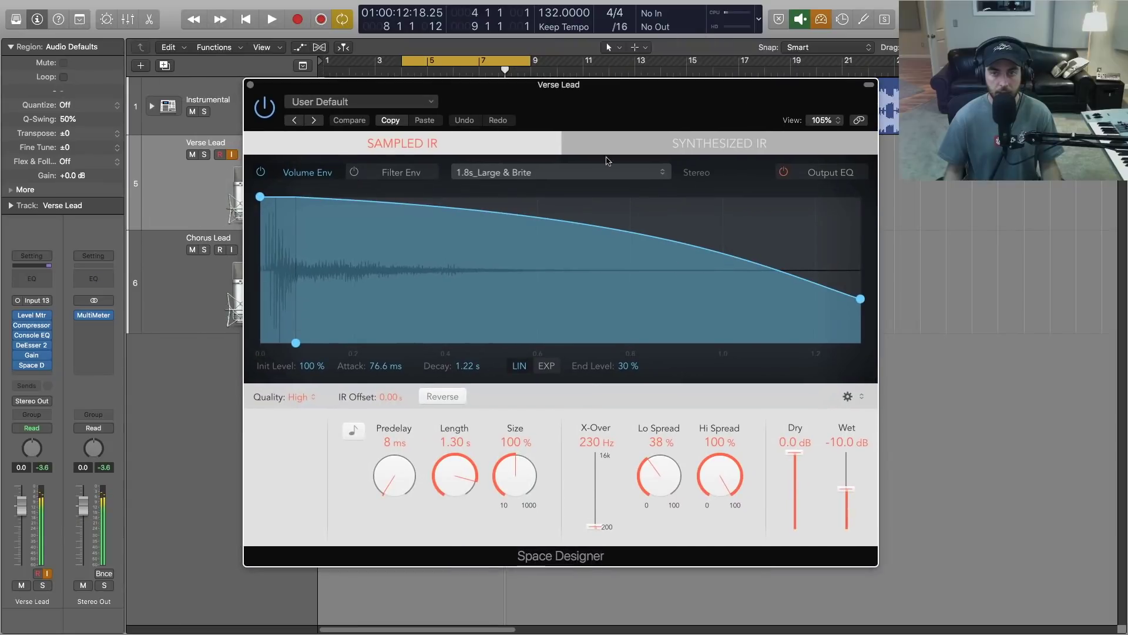
Lower Space Designer's wet level to -29.0 dB and shorten its length to 1.06 s.
{"action": "left_click_drag", "start_coordinate": [847, 494], "coordinate": [847, 514]}
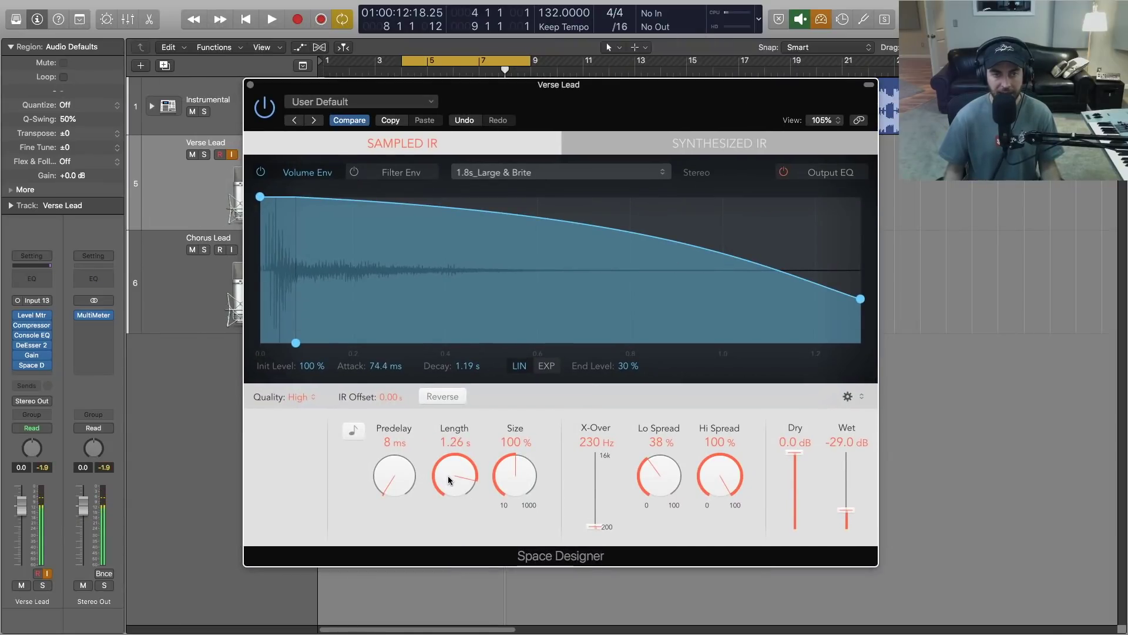
{"action": "left_click_drag", "start_coordinate": [448, 486], "coordinate": [448, 491]}
{"action": "left_click", "coordinate": [500, 173]}
Load the 1.7s Nice Hall preset from the medium-space halls into Space Designer.
{"action": "left_click", "coordinate": [360, 102]}
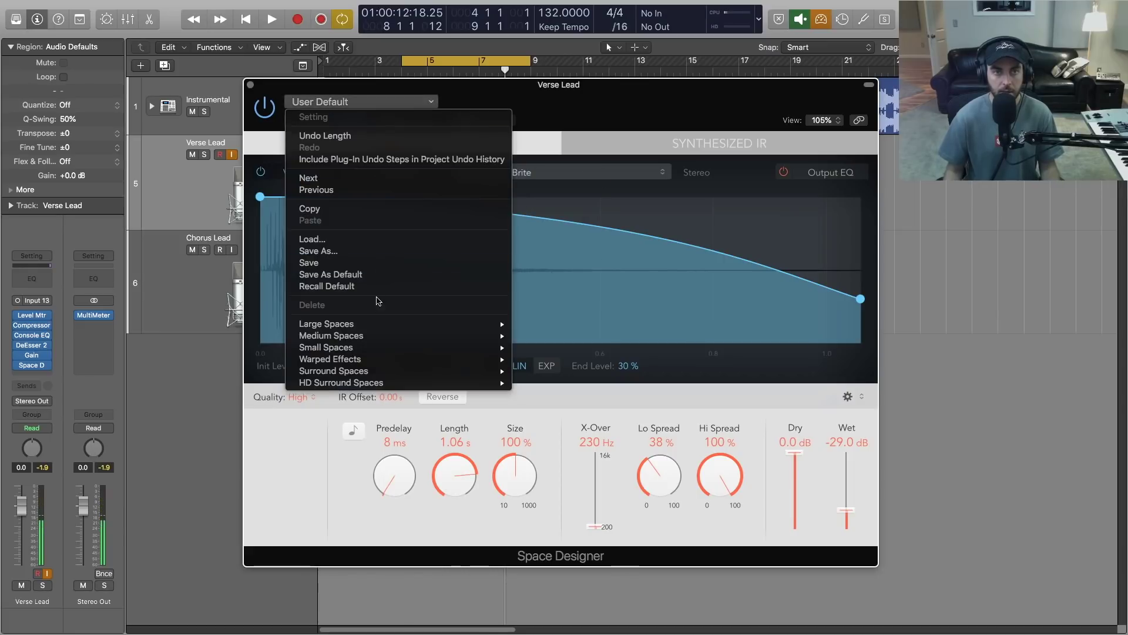
{"action": "mouse_move", "coordinate": [393, 339]}
{"action": "mouse_move", "coordinate": [553, 348]}
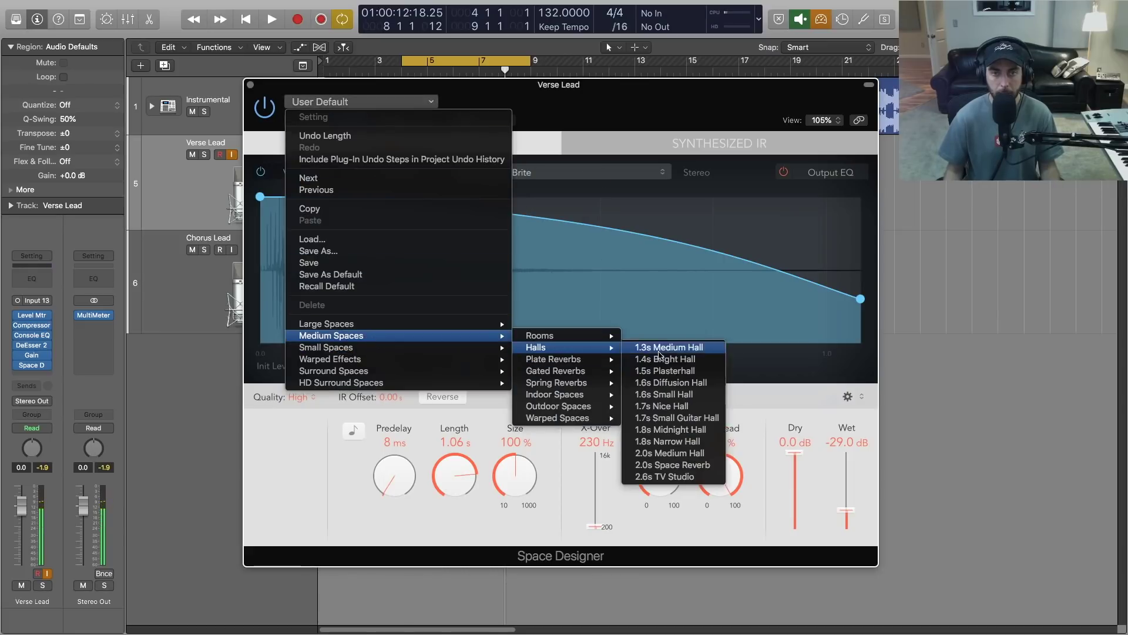
{"action": "left_click", "coordinate": [688, 406]}
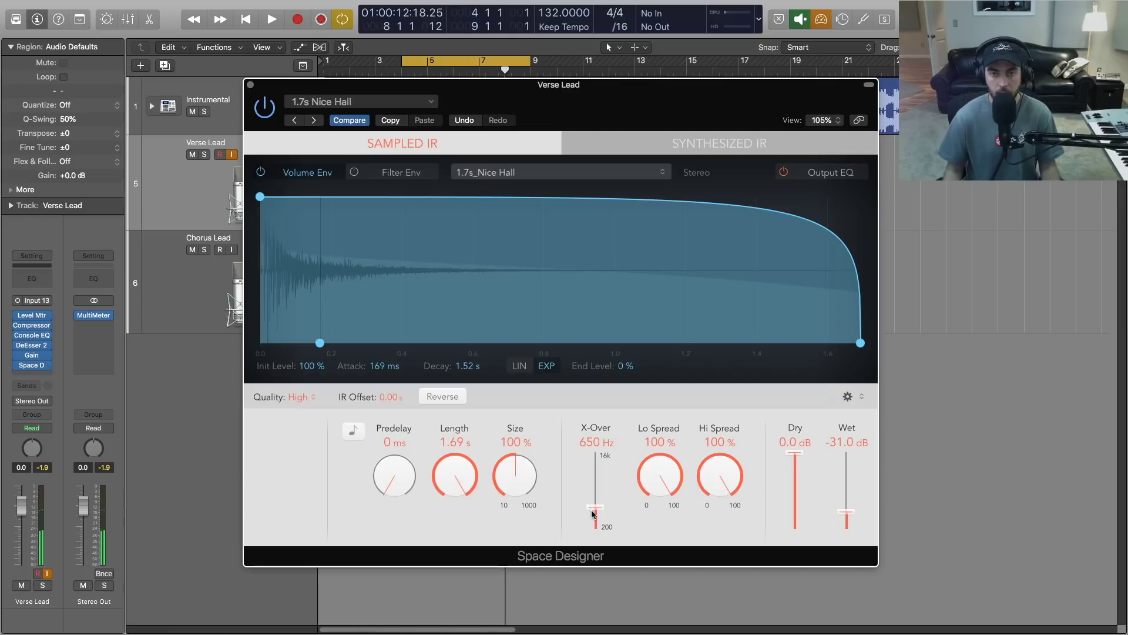
Shape Space Designer's output EQ with a 6 dB/Oct low cut and a high cut.
{"action": "left_click", "coordinate": [830, 172]}
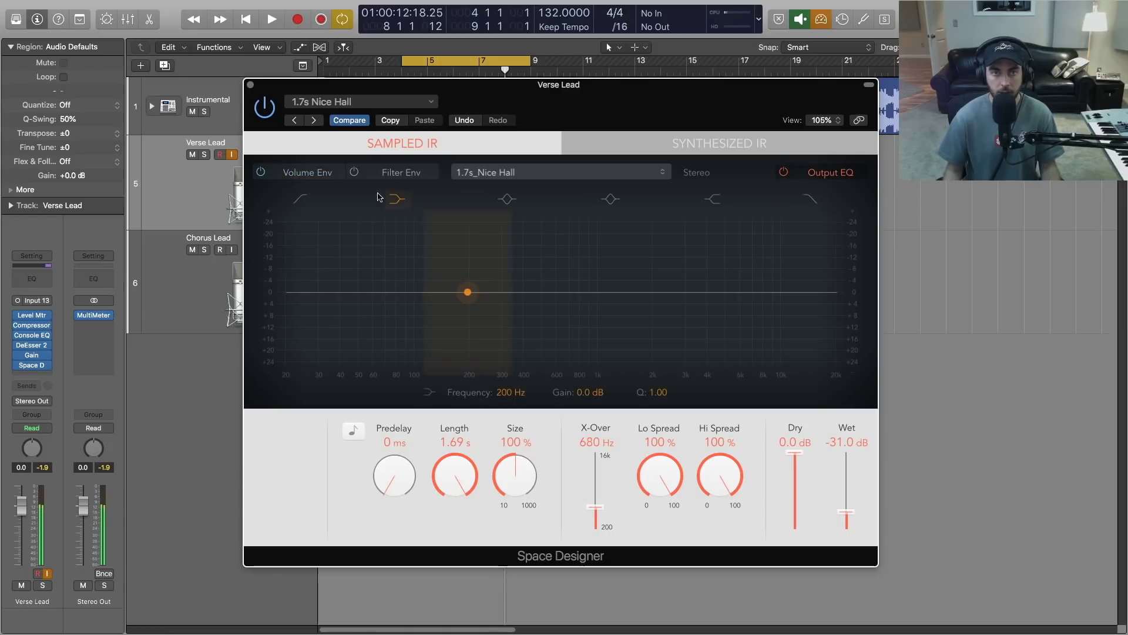
{"action": "left_click", "coordinate": [299, 199]}
{"action": "left_click_drag", "start_coordinate": [352, 303], "coordinate": [536, 323]}
{"action": "left_click", "coordinate": [811, 199]}
{"action": "left_click_drag", "start_coordinate": [828, 311], "coordinate": [702, 330]}
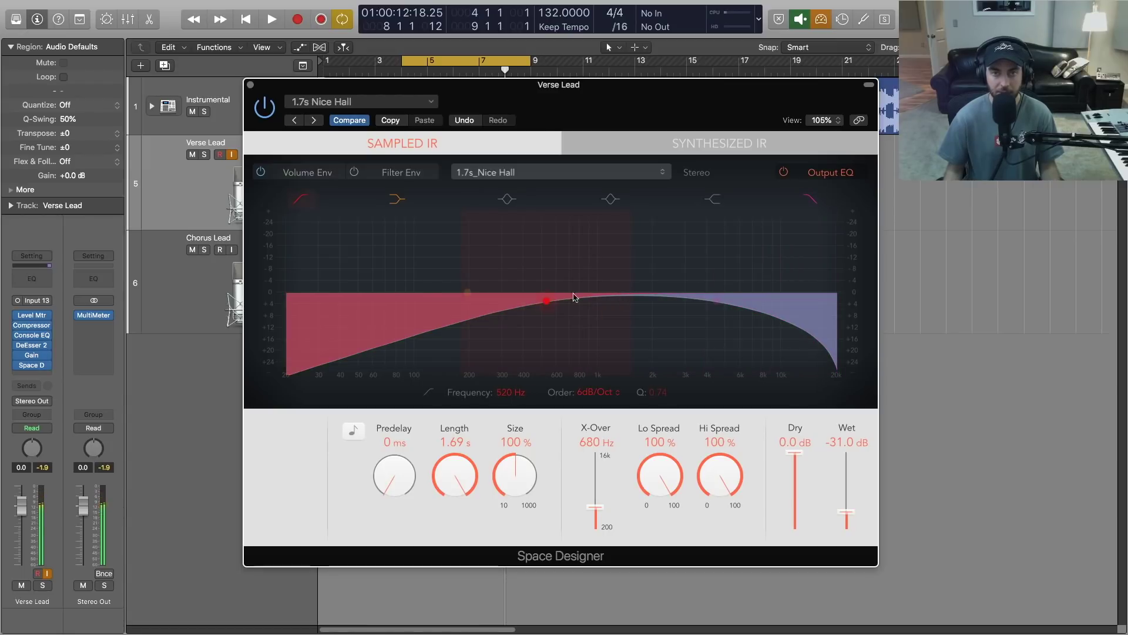
Dip the output EQ's midrange around 1.1 kHz, set Space Designer's wet level to -22.0 dB and close its window.
{"action": "left_click", "coordinate": [611, 199]}
{"action": "left_click_drag", "start_coordinate": [607, 247], "coordinate": [580, 250]}
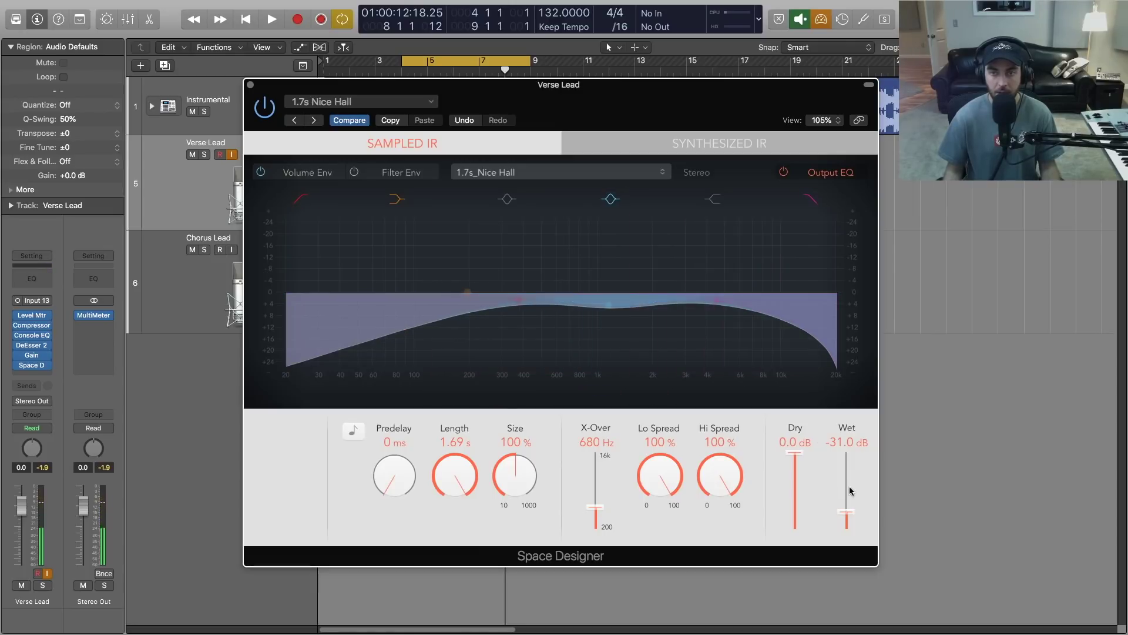
{"action": "left_click_drag", "start_coordinate": [846, 512], "coordinate": [847, 504]}
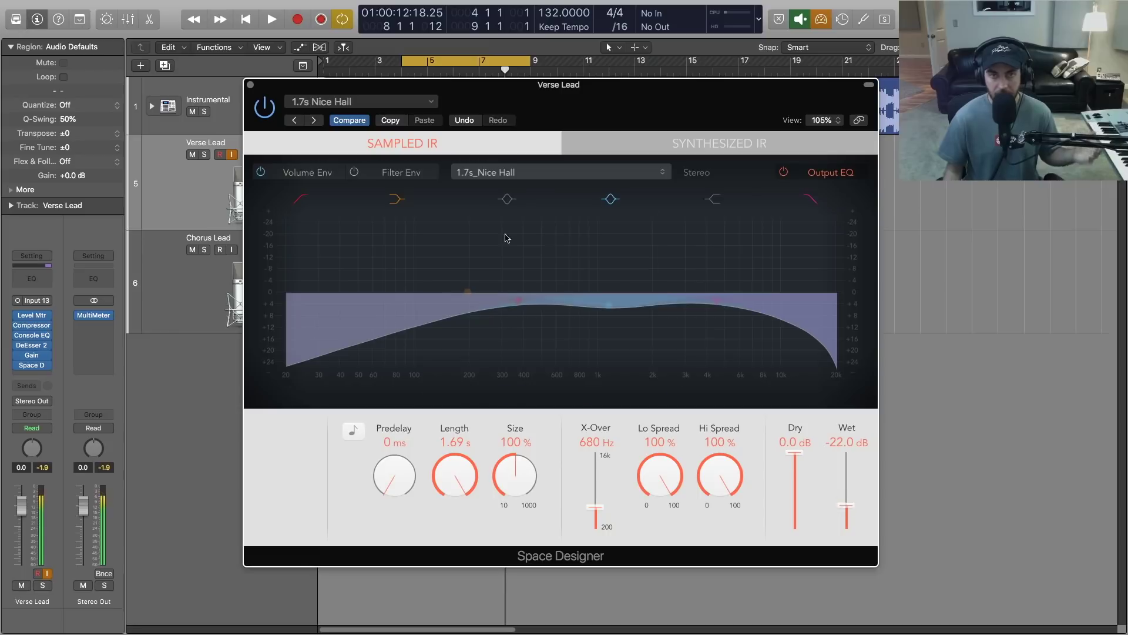
{"action": "left_click", "coordinate": [252, 86]}
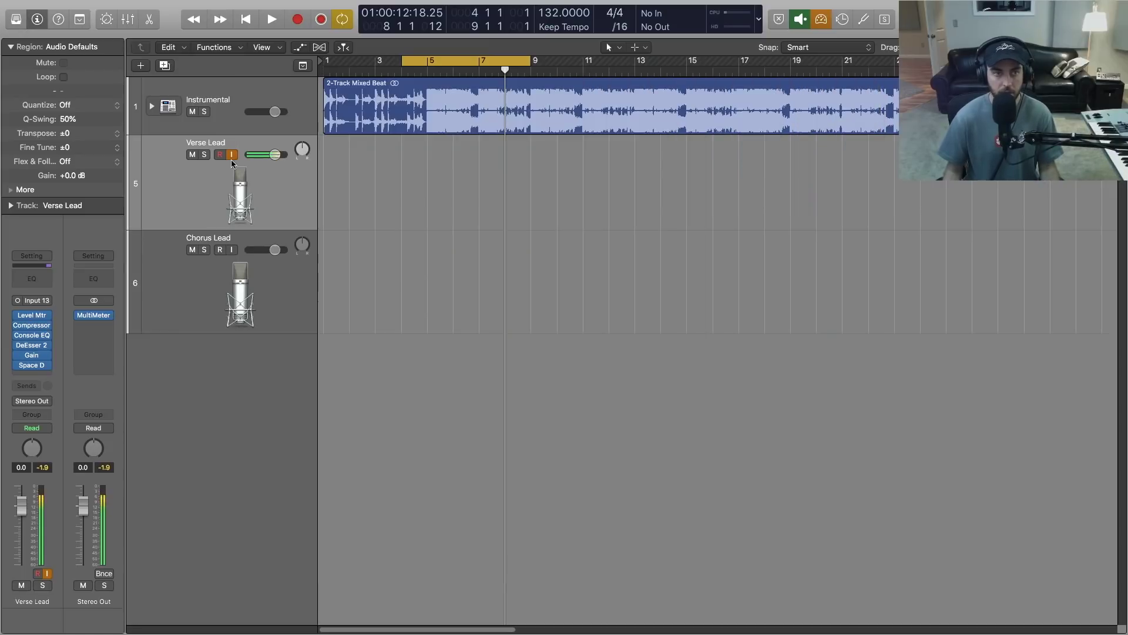
Raise the high gain of Verse Lead's Console EQ to 4.2 dB and check the Compressor's settings.
{"action": "left_click", "coordinate": [31, 335]}
{"action": "left_click_drag", "start_coordinate": [718, 330], "coordinate": [733, 333]}
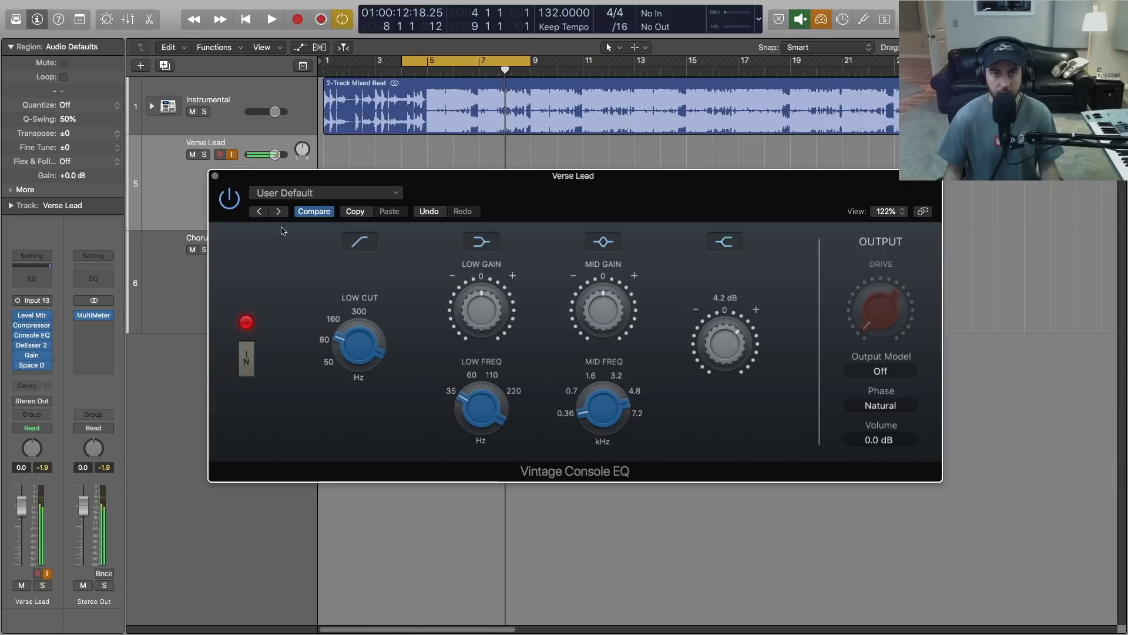
{"action": "left_click", "coordinate": [215, 176]}
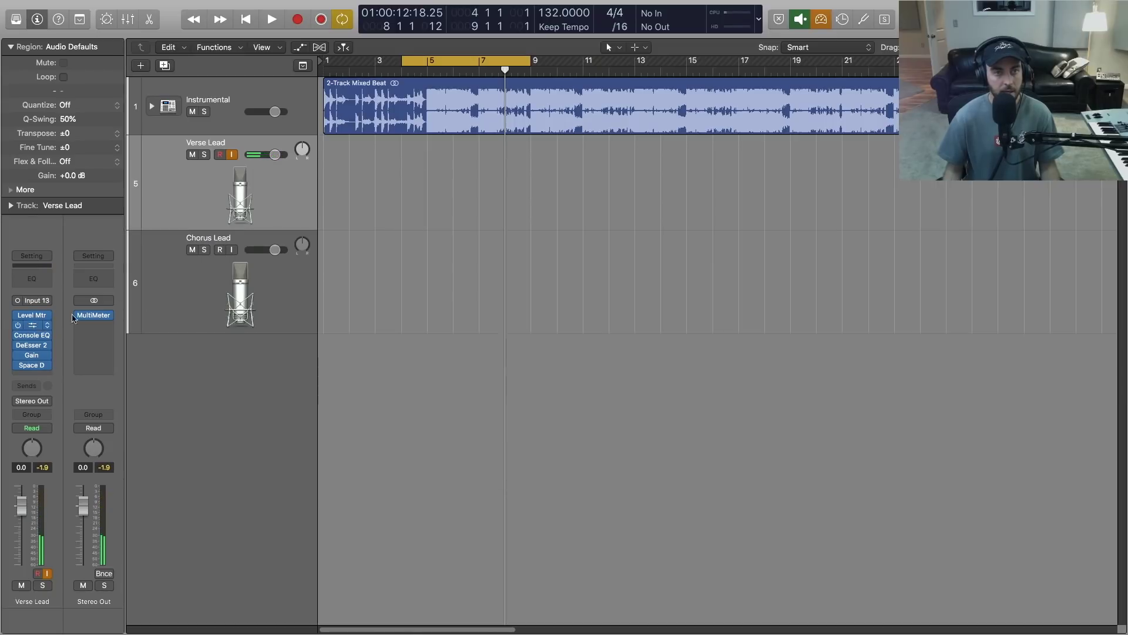
{"action": "left_click", "coordinate": [29, 325]}
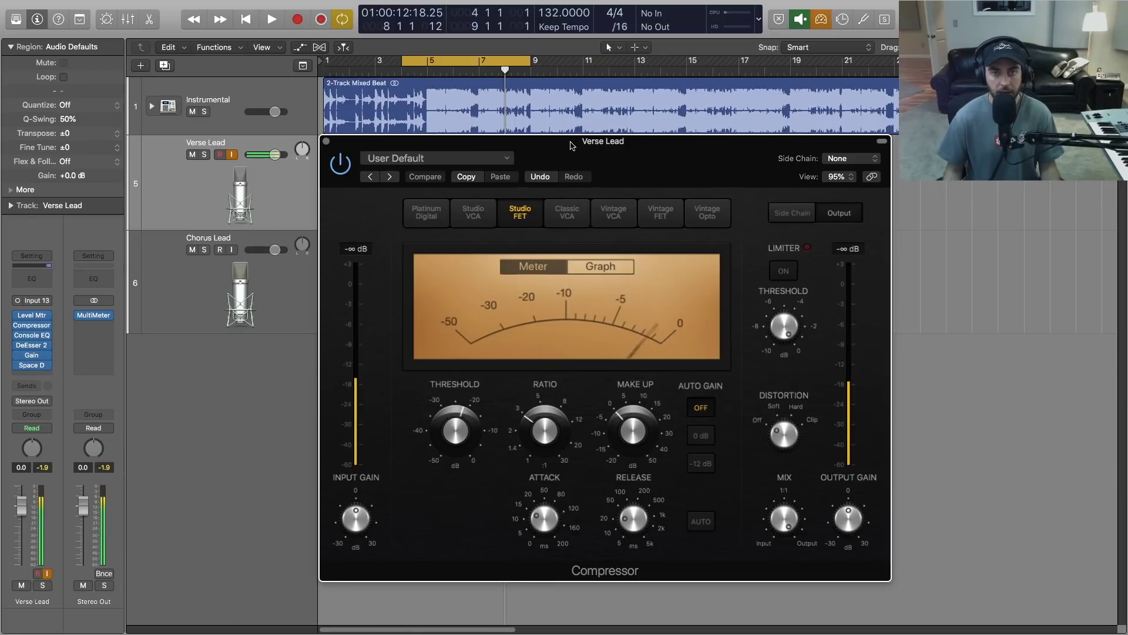
{"action": "left_click", "coordinate": [328, 142]}
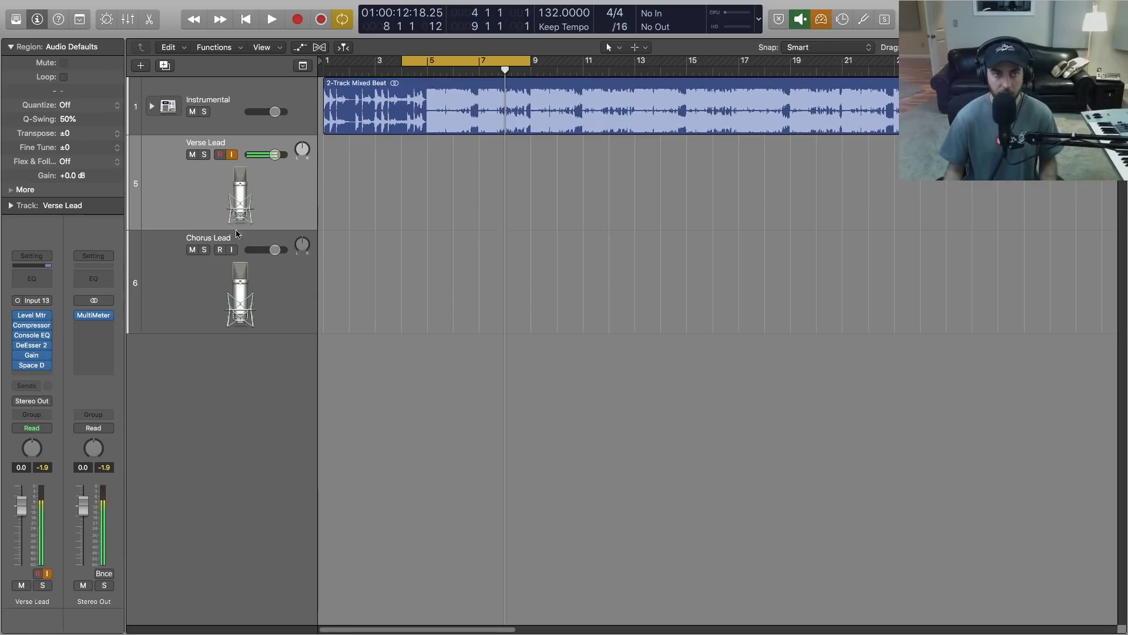
Record-enable Verse Lead and record cycled takes while raising its Gain plug-in past +11.1 dB.
{"action": "left_click", "coordinate": [219, 155]}
{"action": "key", "text": "r"}
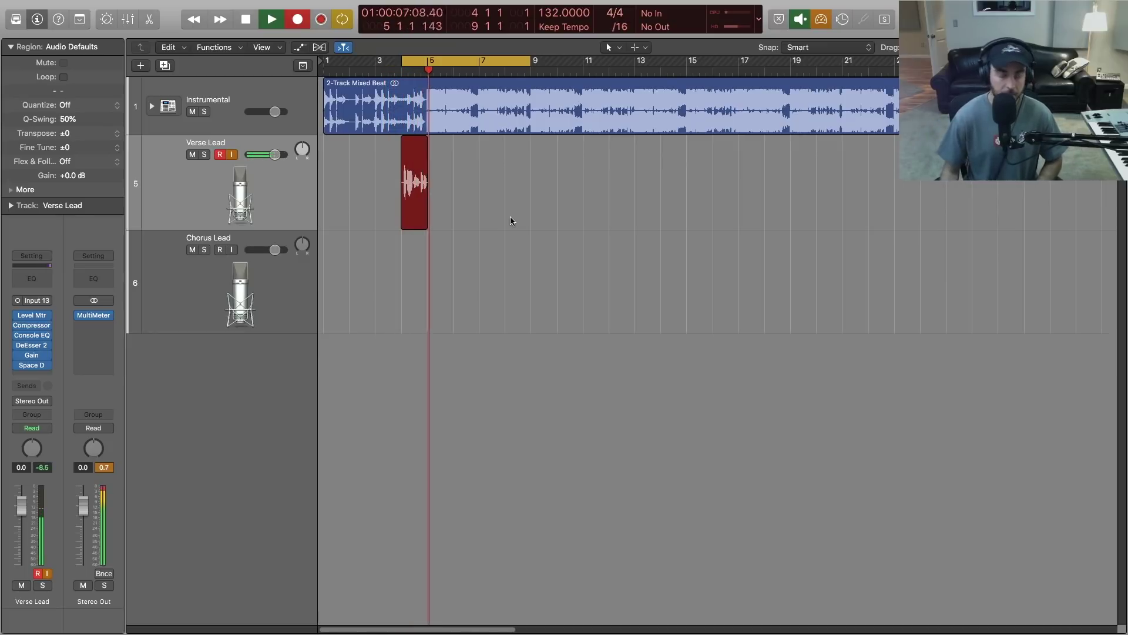
{"action": "left_click", "coordinate": [31, 358]}
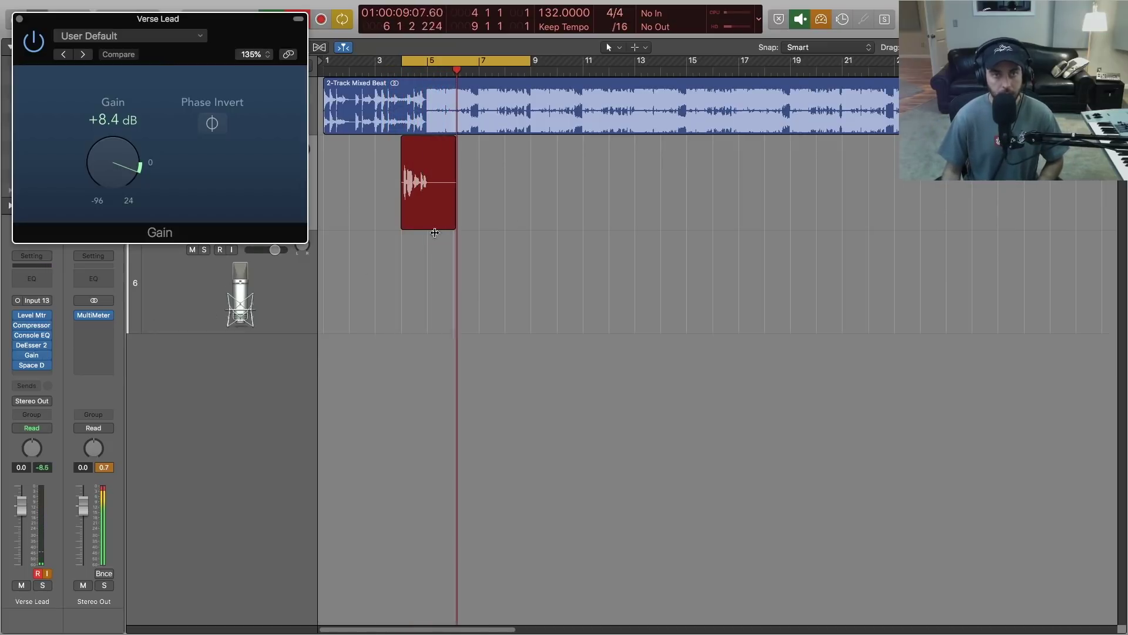
{"action": "mouse_move", "coordinate": [134, 173]}
{"action": "left_mouse_down"}
{"action": "mouse_move", "coordinate": [134, 161]}
{"action": "mouse_move", "coordinate": [134, 170]}
{"action": "left_mouse_up"}
{"action": "left_click_drag", "start_coordinate": [144, 22], "coordinate": [758, 157]}
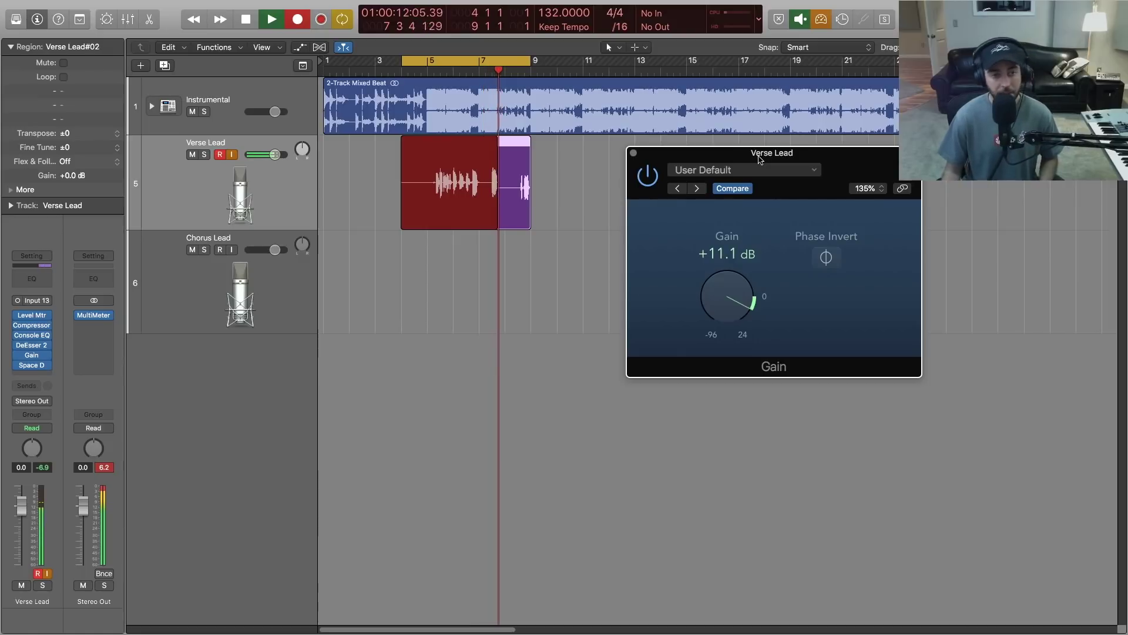
{"action": "left_click_drag", "start_coordinate": [717, 312], "coordinate": [715, 299]}
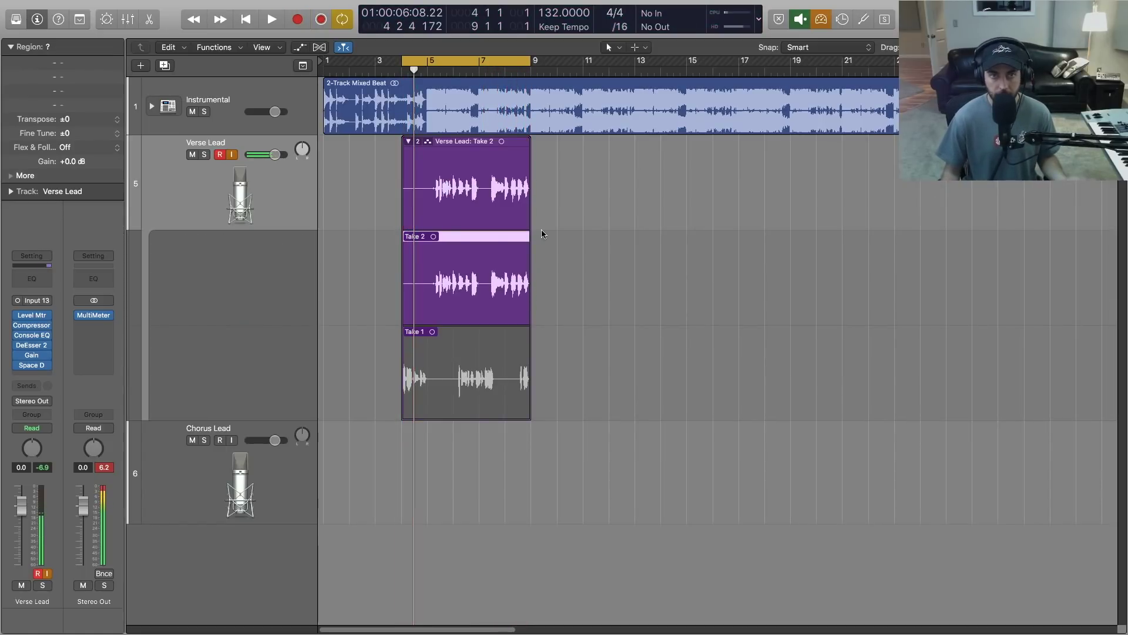
Bypass the Verse Lead plug-ins and play back the cycled section, soloing the track for part of the playback.
{"action": "mouse_move", "coordinate": [18, 315]}
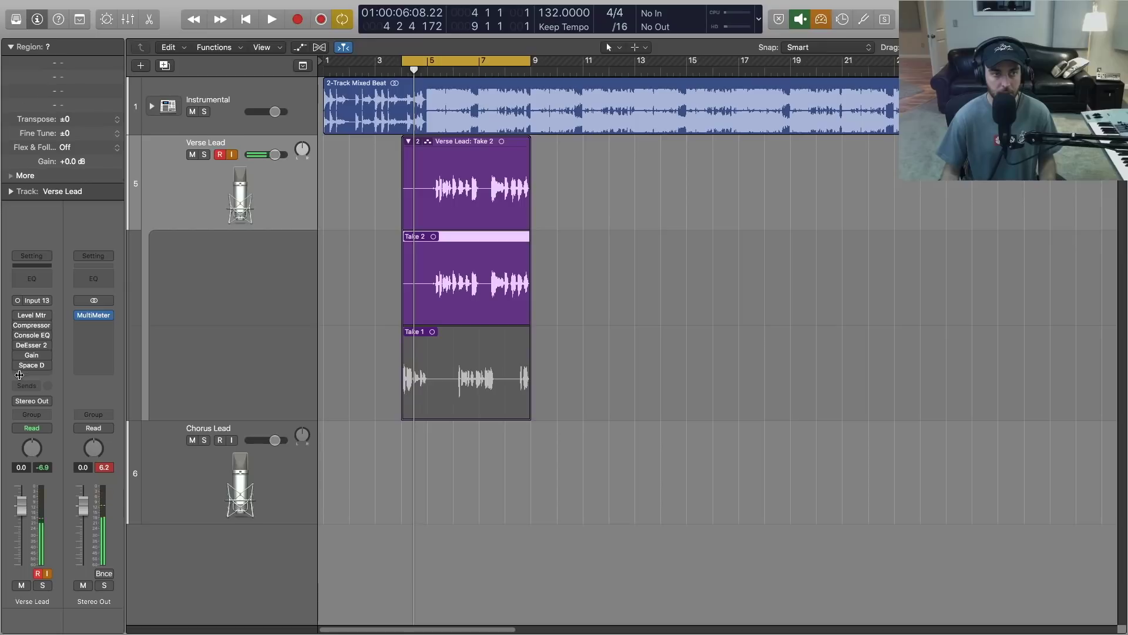
{"action": "key", "text": "space"}
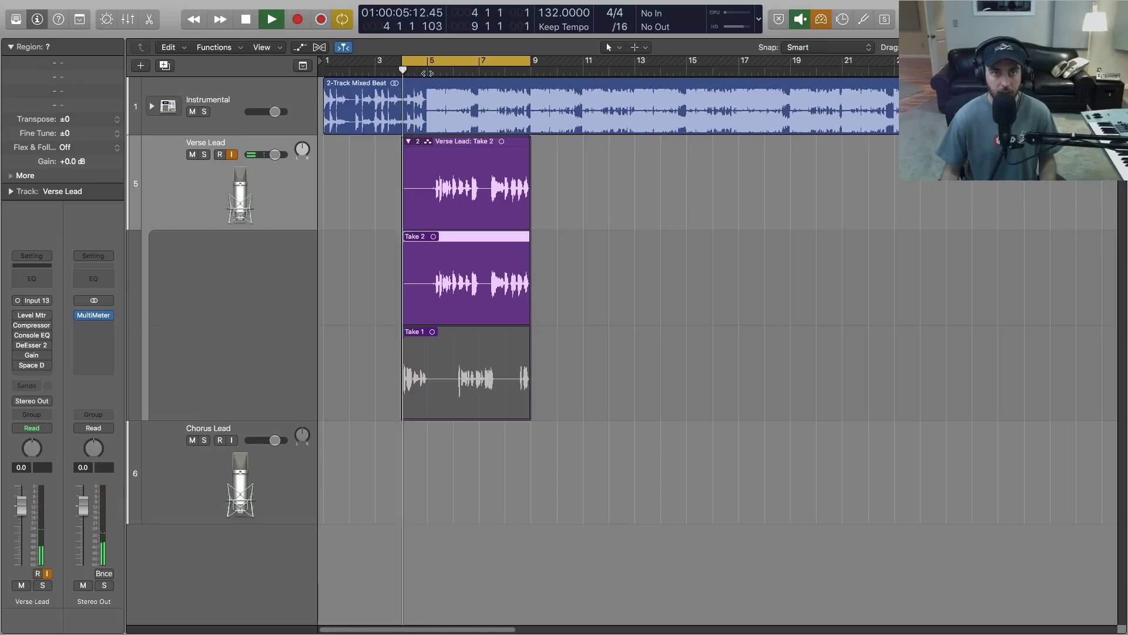
{"action": "left_click", "coordinate": [203, 154]}
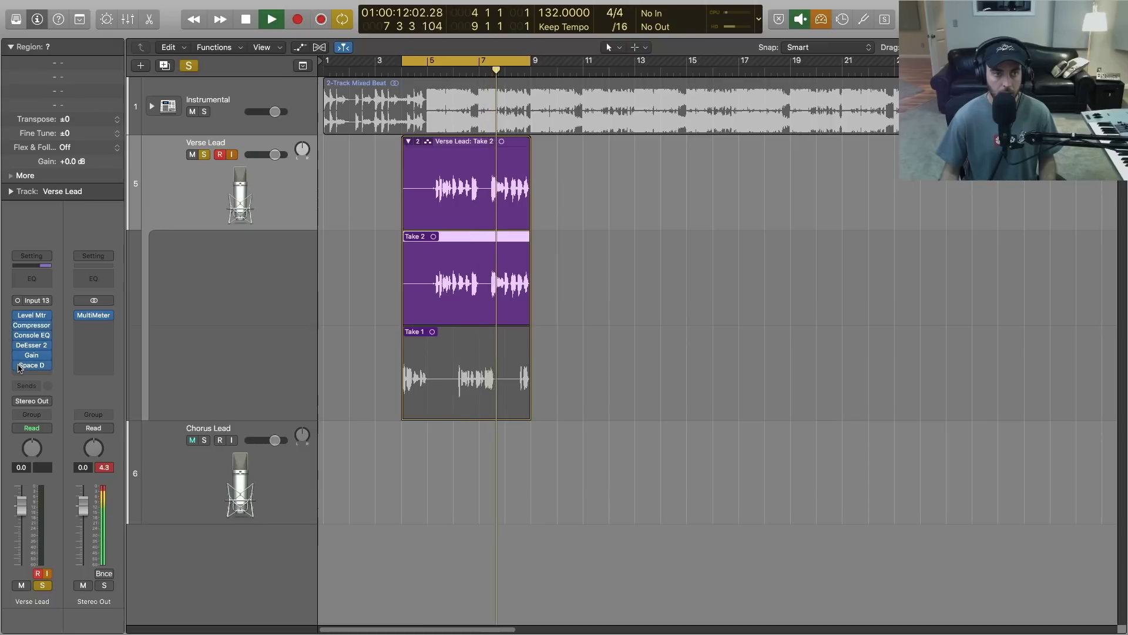
{"action": "left_click", "coordinate": [206, 154]}
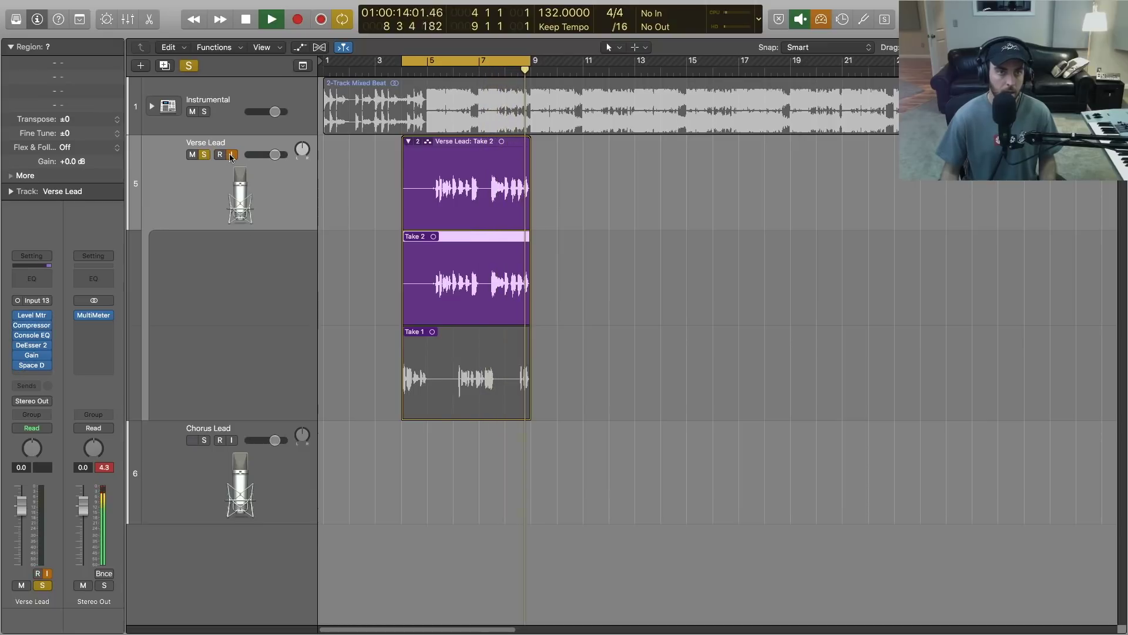
{"action": "key", "text": "space"}
Show the open plug-in windows and collapse the Verse Lead take folder.
{"action": "key", "text": "v"}
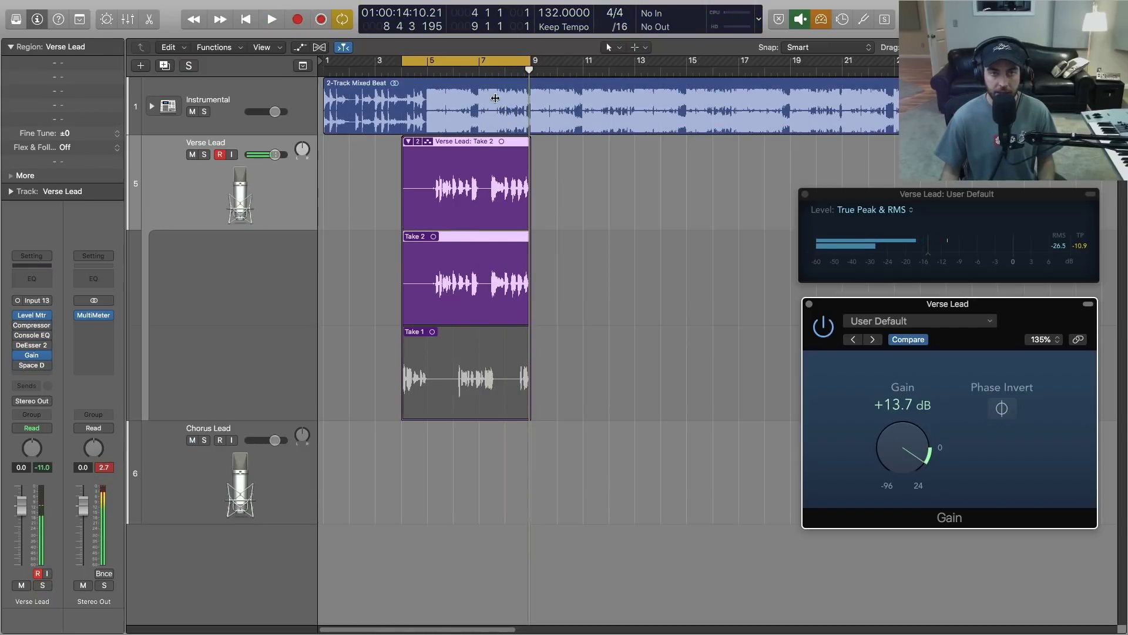
{"action": "left_click", "coordinate": [409, 142]}
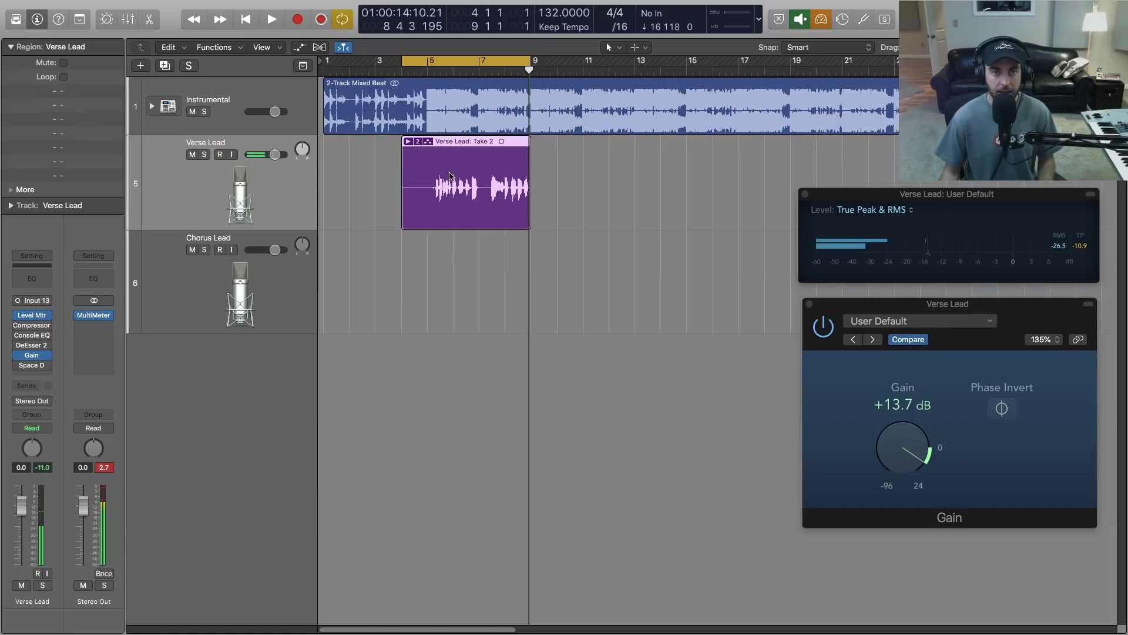
Delete Verse Lead's recorded takes including the audio from disk, and re-enable its Compressor, Console EQ and DeEsser 2.
{"action": "key", "text": "Delete"}
{"action": "left_click", "coordinate": [658, 237]}
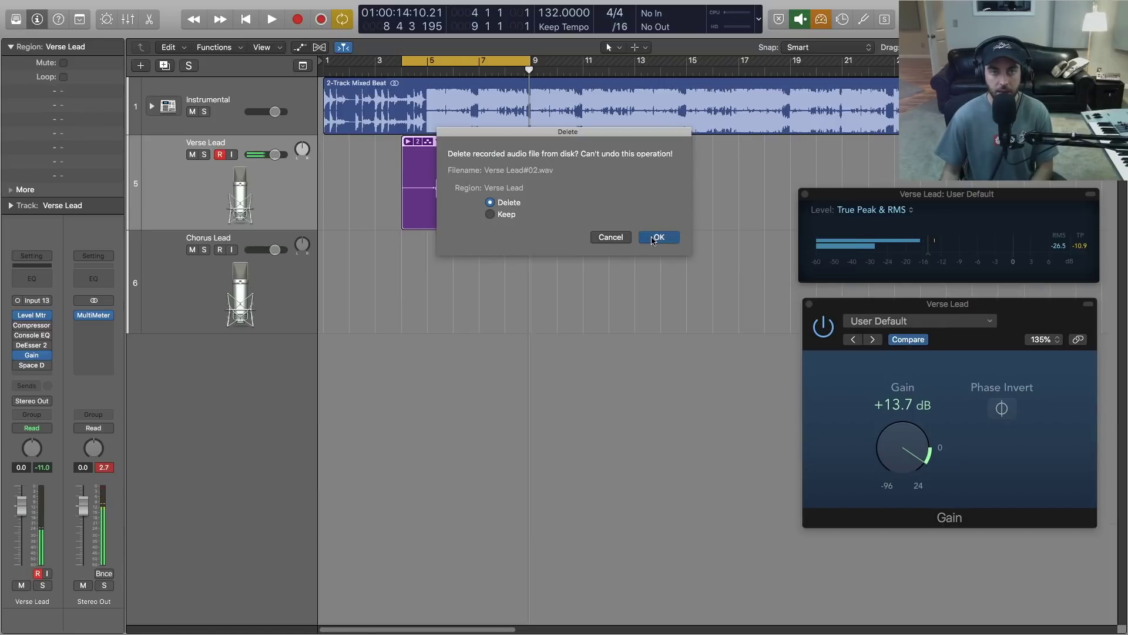
{"action": "left_click", "coordinate": [18, 345]}
{"action": "left_click", "coordinate": [18, 335]}
{"action": "left_click", "coordinate": [17, 325]}
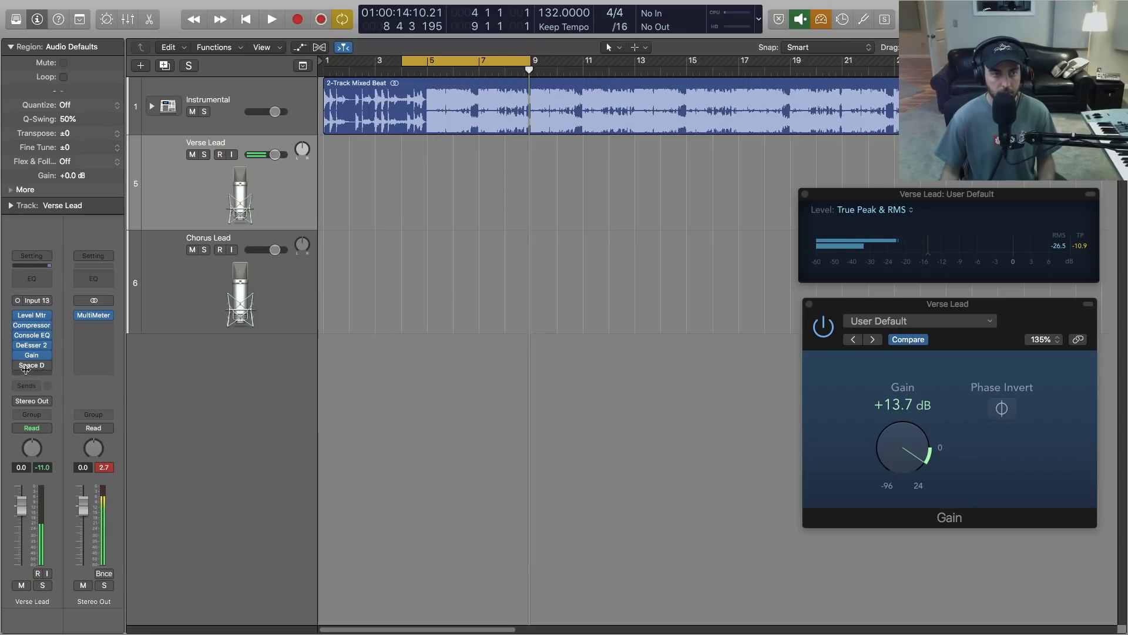
{"action": "mouse_move", "coordinate": [33, 365]}
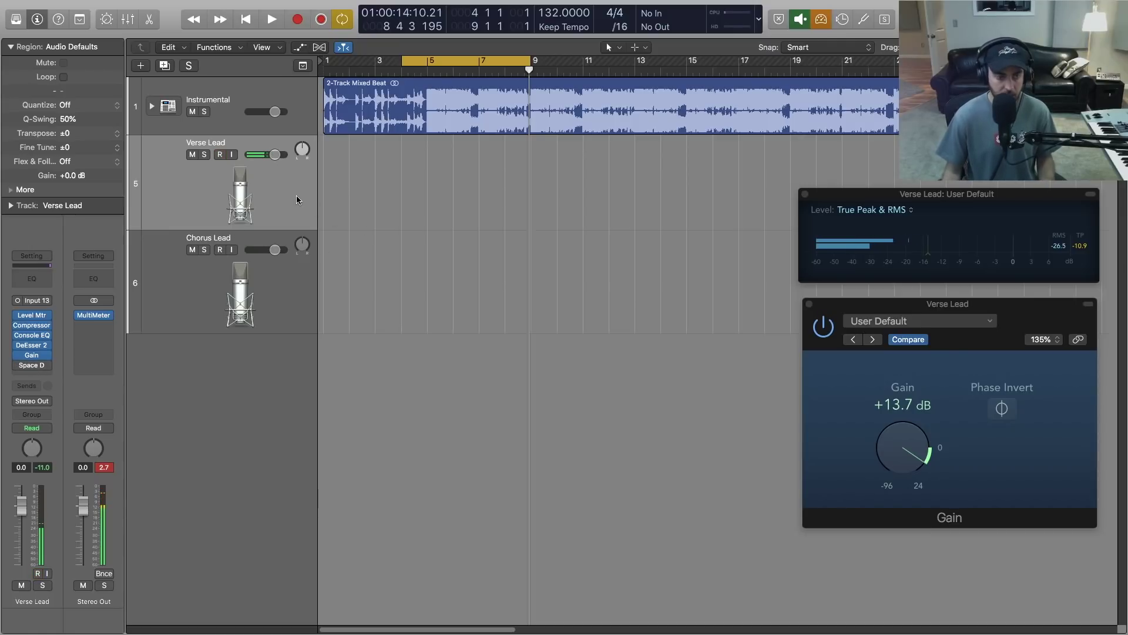
Duplicate the Verse Lead track with its settings and name the copy Verse Backing 1.
{"action": "key", "text": "super+d"}
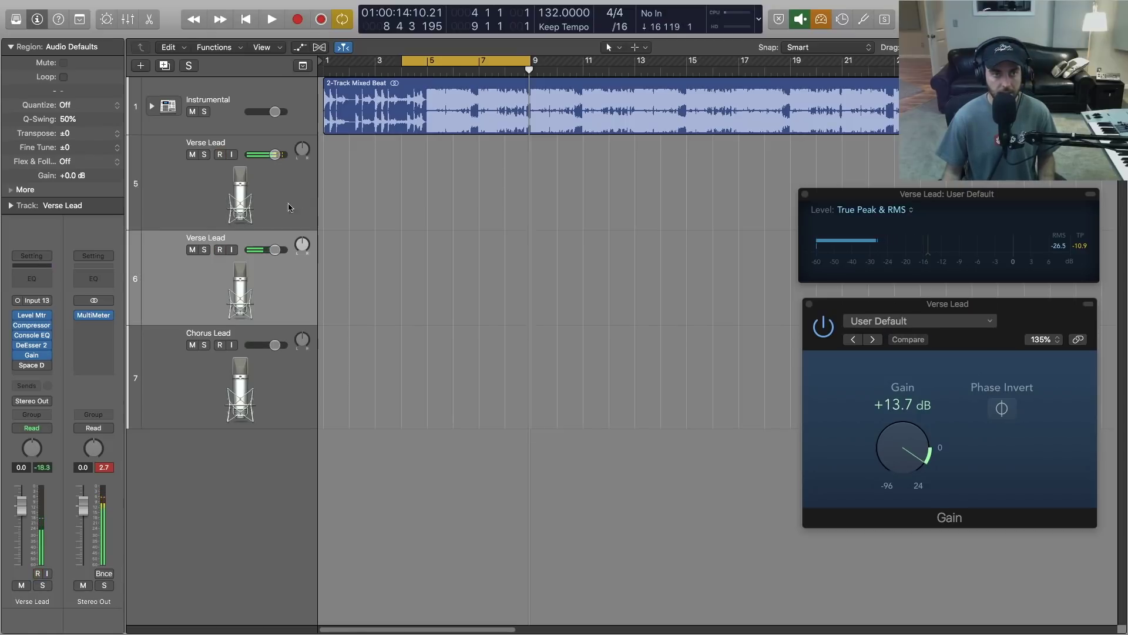
{"action": "double_click", "coordinate": [219, 239]}
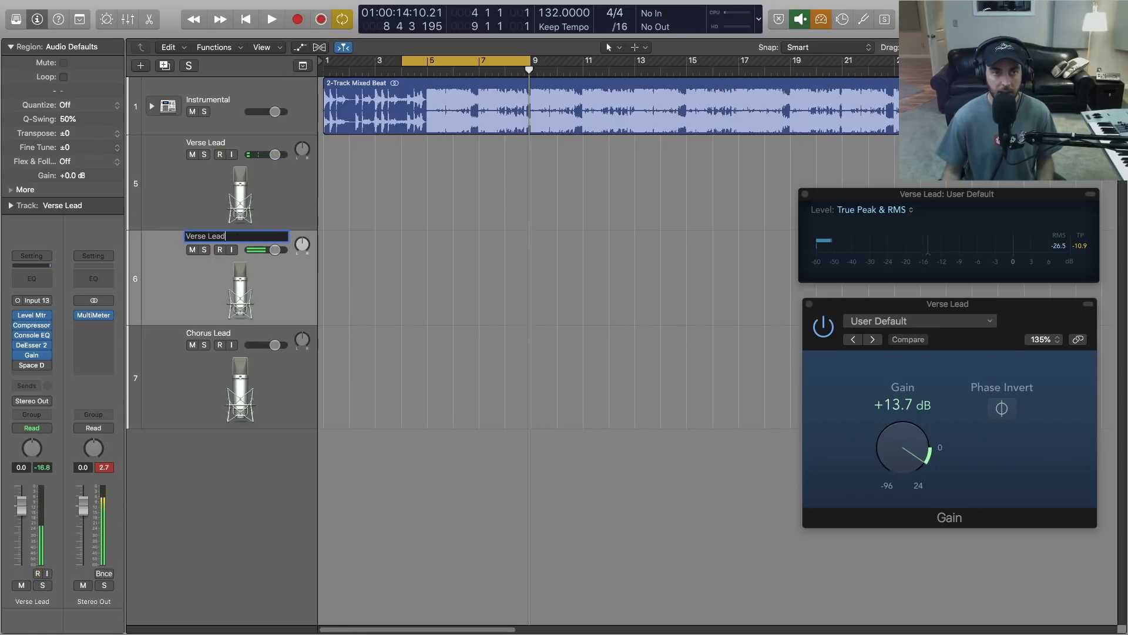
{"action": "type", "text": "Backing 1"}
{"action": "key", "text": "Return"}
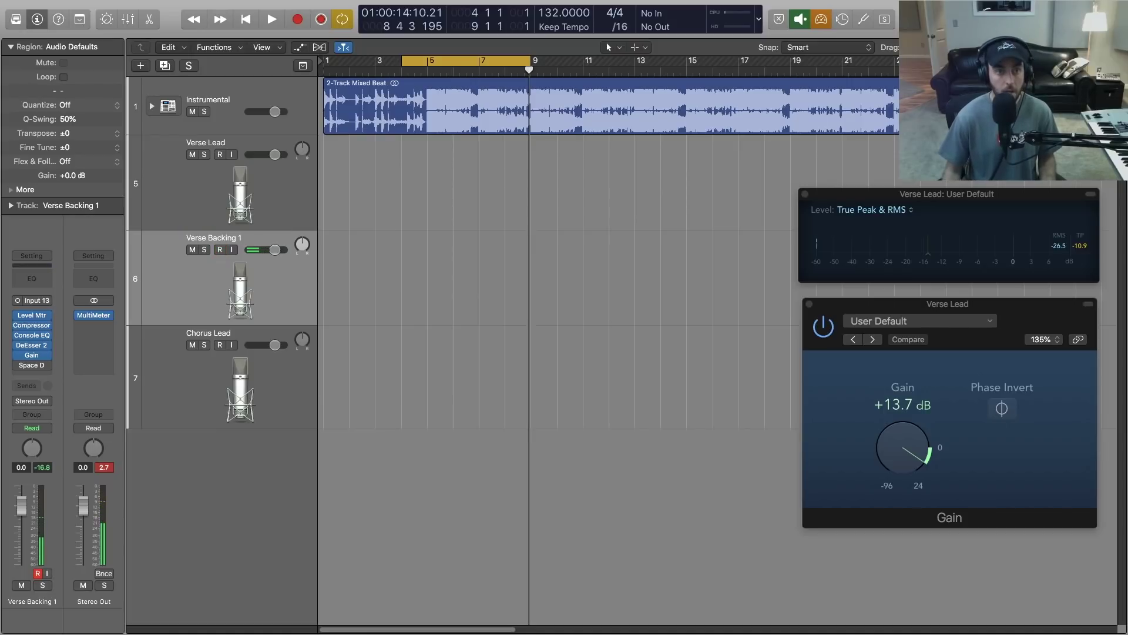
Duplicate the Verse Backing 1 track and name the copy Verse Backing 2.
{"action": "key", "text": "super+d"}
{"action": "double_click", "coordinate": [222, 333]}
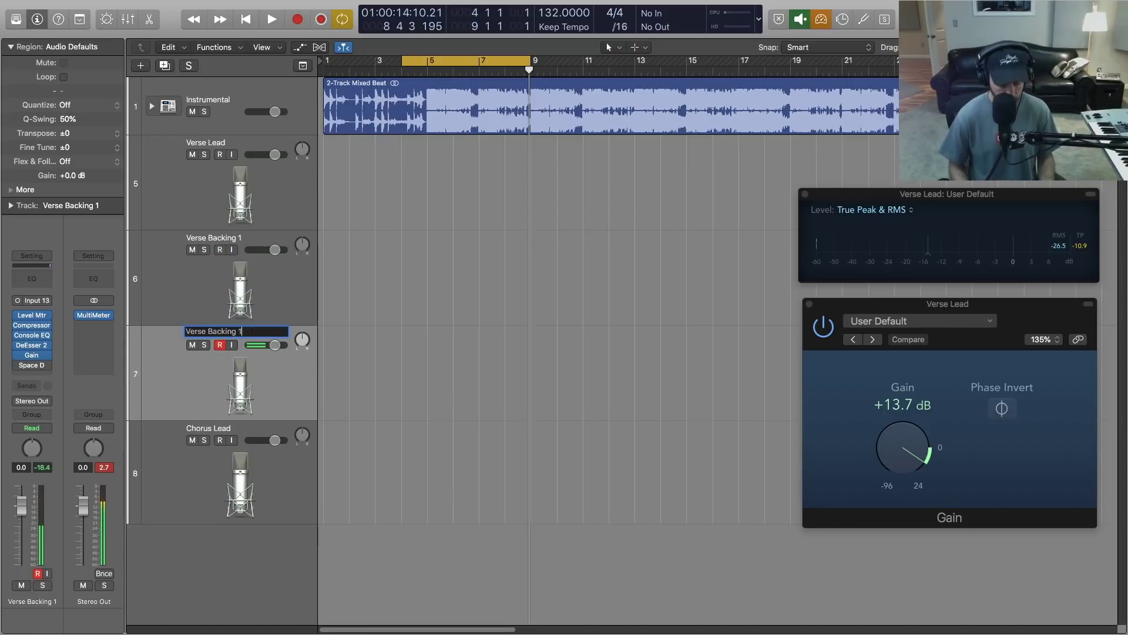
{"action": "key", "text": "Return"}
{"action": "left_click", "coordinate": [257, 297]}
{"action": "left_click", "coordinate": [220, 345]}
{"action": "left_click", "coordinate": [234, 358]}
{"action": "left_click", "coordinate": [224, 265]}
{"action": "left_click", "coordinate": [235, 367]}
{"action": "left_click", "coordinate": [217, 273]}
{"action": "left_click", "coordinate": [230, 362]}
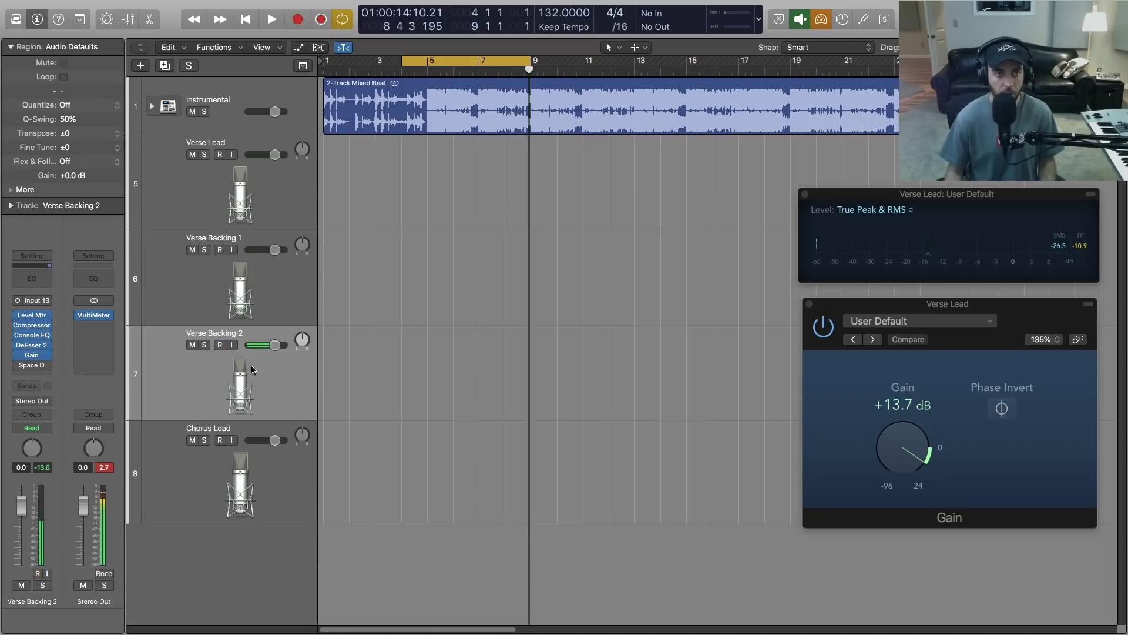
Duplicate the Verse Backing 2 track and name the copy Verse Adlibs.
{"action": "key", "text": "super+d"}
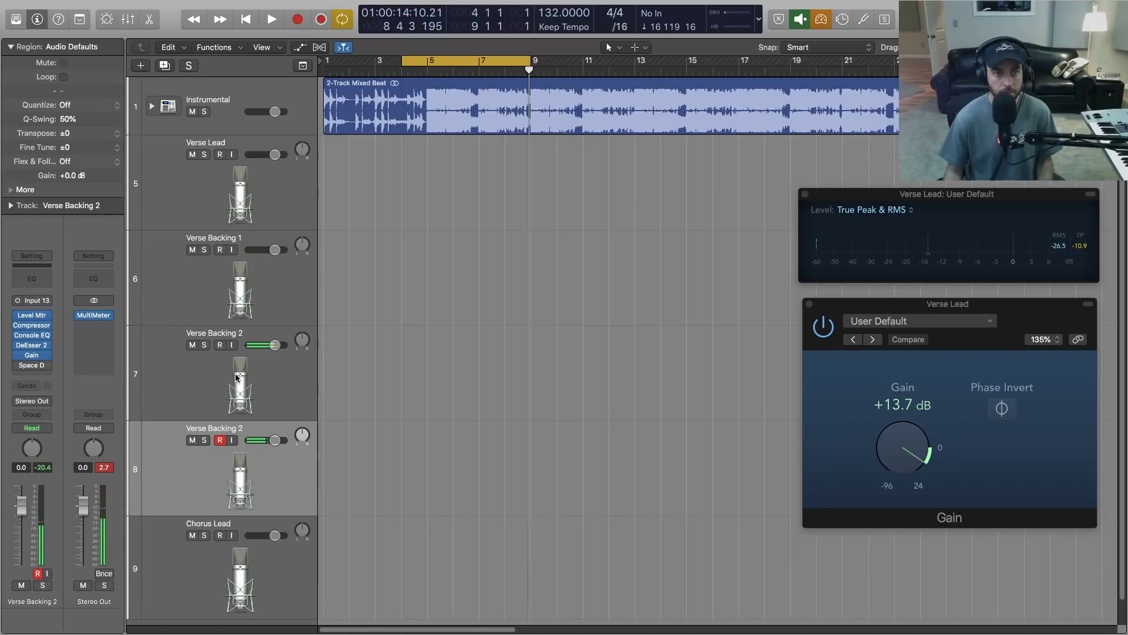
{"action": "double_click", "coordinate": [234, 429]}
{"action": "type", "text": "Verse Adl"}
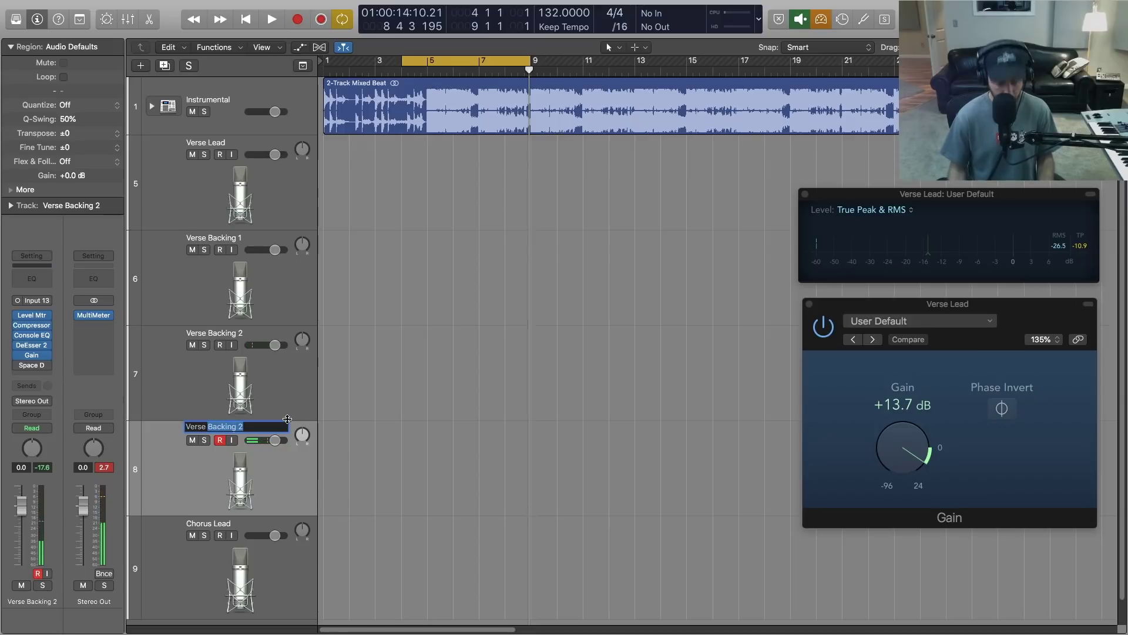
{"action": "type", "text": "ibs"}
{"action": "key", "text": "Return"}
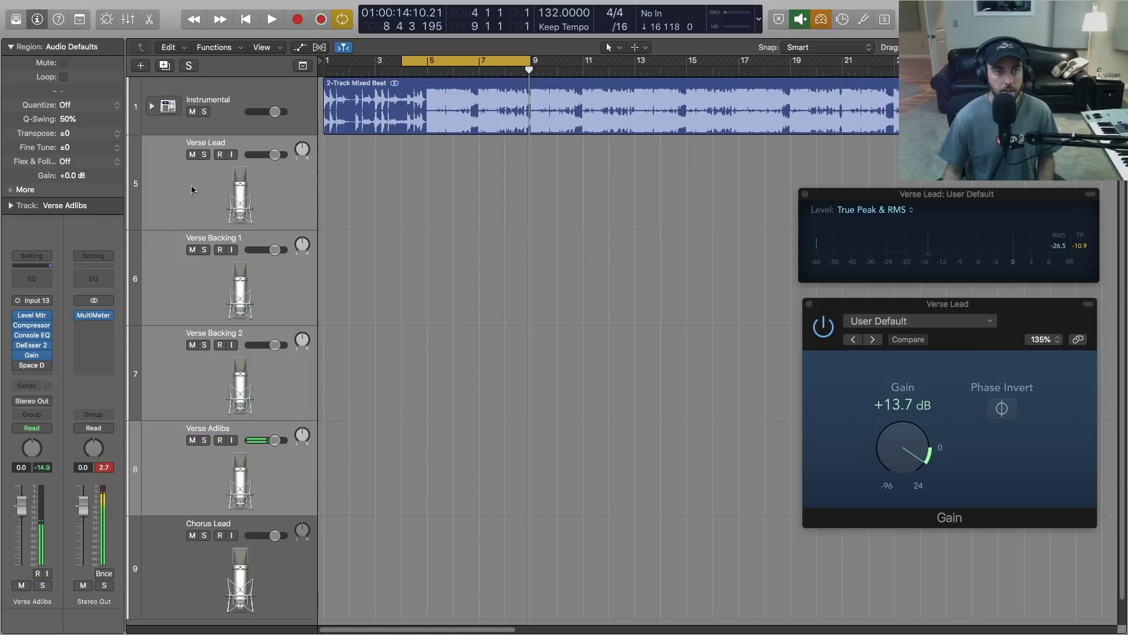
Group Verse Lead, Verse Backing 1, Verse Backing 2 and Verse Adlibs into a Folder Stack and expand it.
{"action": "right_click", "coordinate": [154, 184]}
{"action": "left_click", "coordinate": [194, 295]}
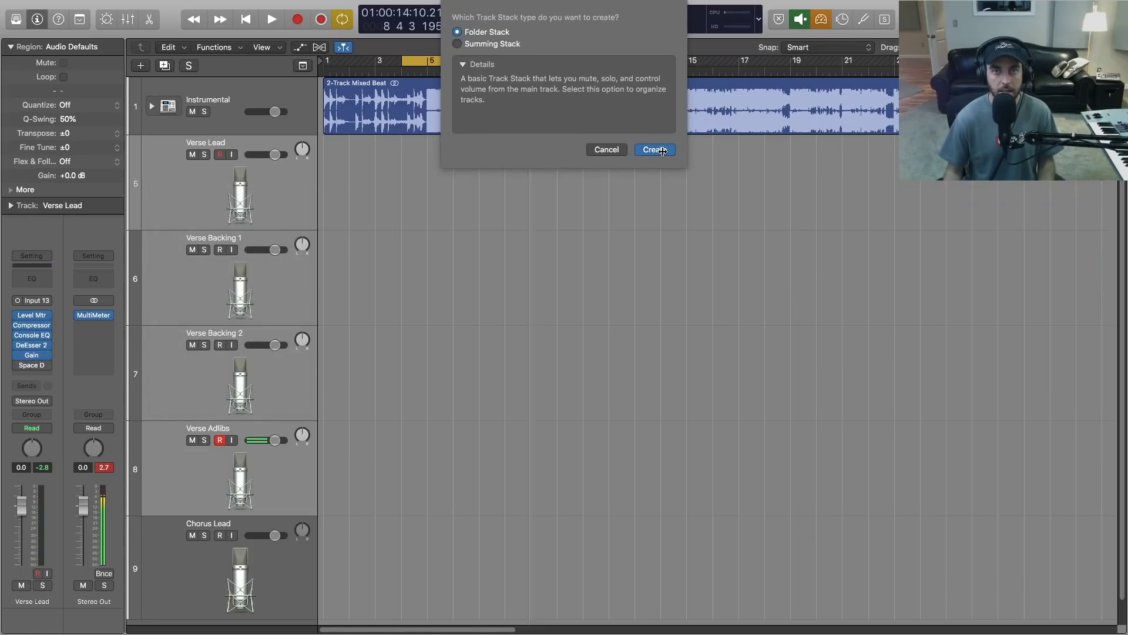
{"action": "left_click", "coordinate": [654, 150]}
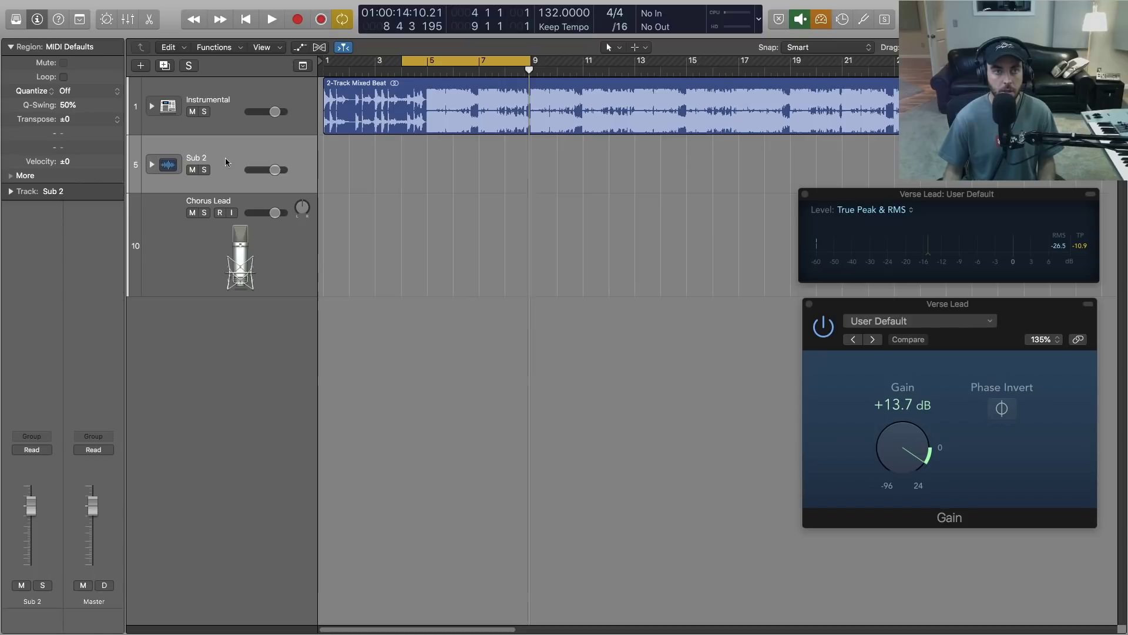
{"action": "left_click", "coordinate": [152, 165]}
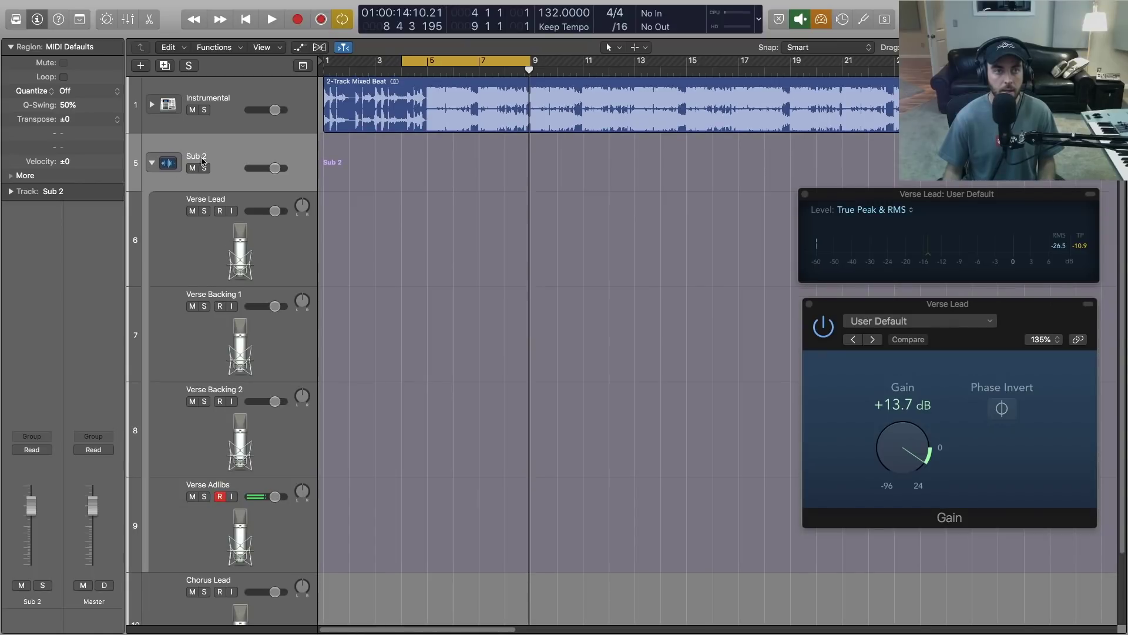
Rename the verse folder stack to Verse Vox and collapse it.
{"action": "double_click", "coordinate": [197, 156]}
{"action": "type", "text": "Verse Vox"}
{"action": "key", "text": "Return"}
{"action": "scroll", "coordinate": [200, 292], "scroll_direction": "down", "scroll_amount": 1}
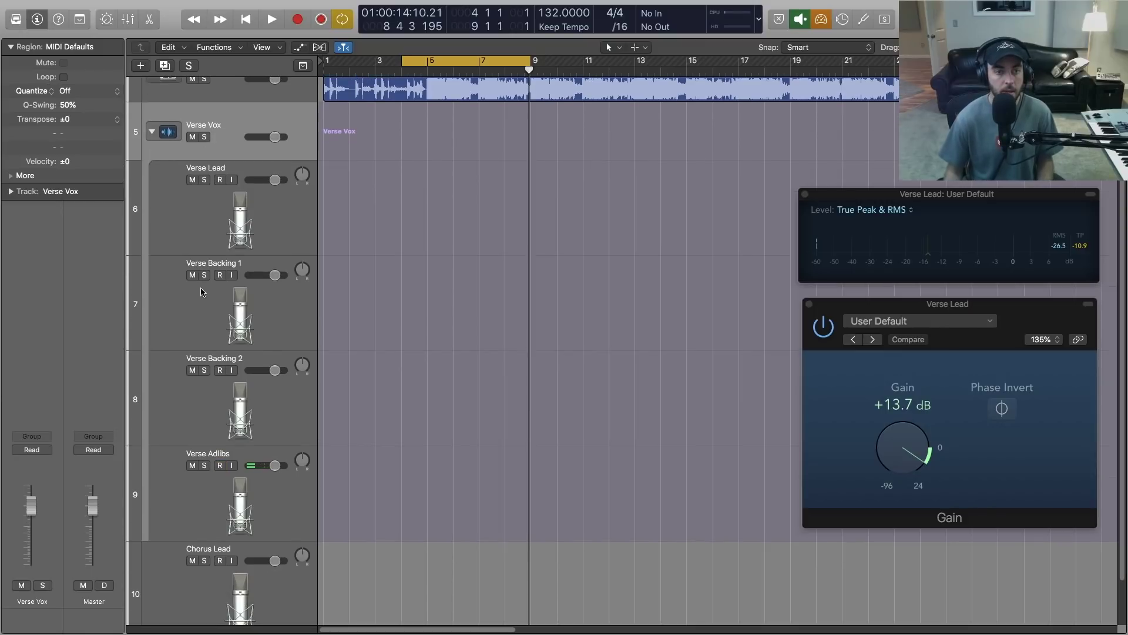
{"action": "scroll", "coordinate": [201, 292], "scroll_direction": "down", "scroll_amount": 2}
{"action": "scroll", "coordinate": [194, 191], "scroll_direction": "up", "scroll_amount": 3}
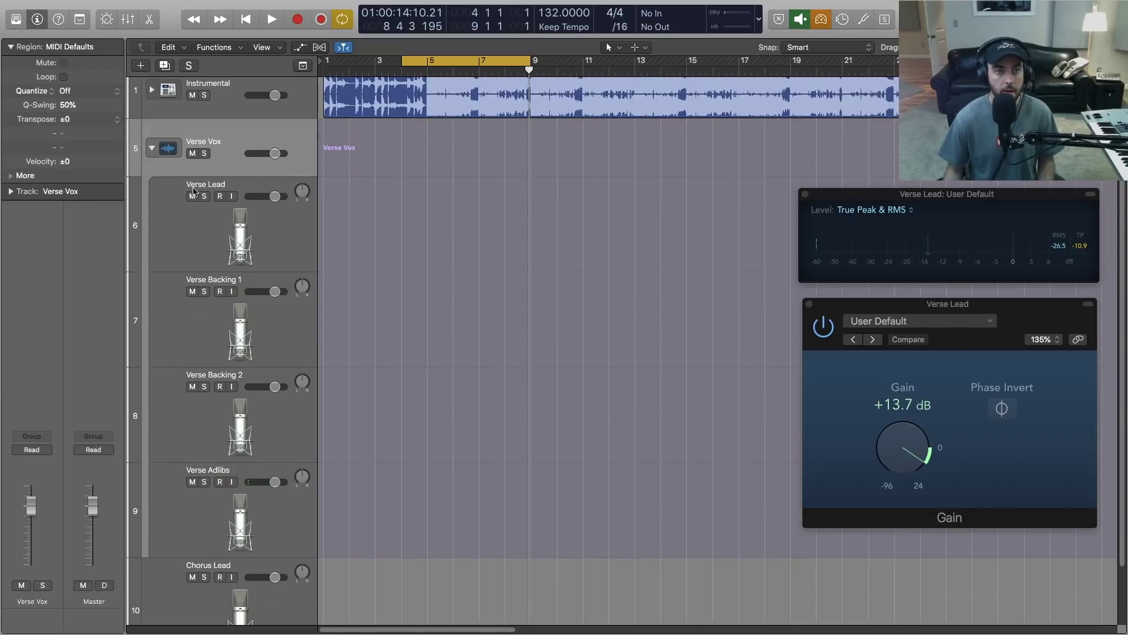
{"action": "left_click", "coordinate": [152, 148]}
Select the Chorus Lead track, show the mixer and expand the Verse Vox stack's channel strips.
{"action": "left_click", "coordinate": [290, 256]}
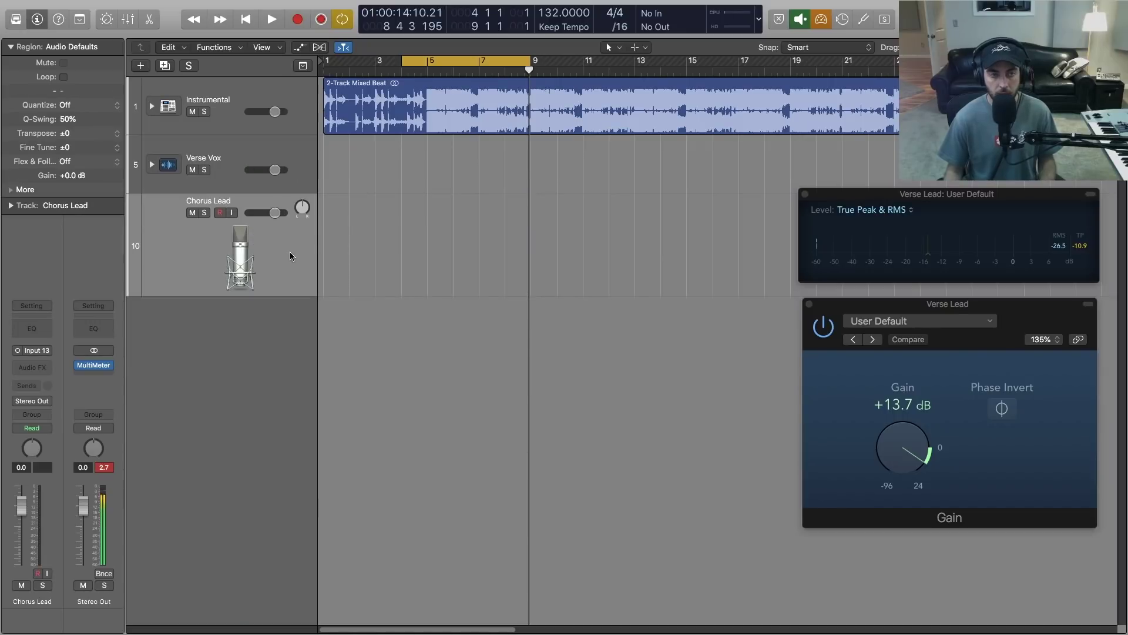
{"action": "key", "text": "x"}
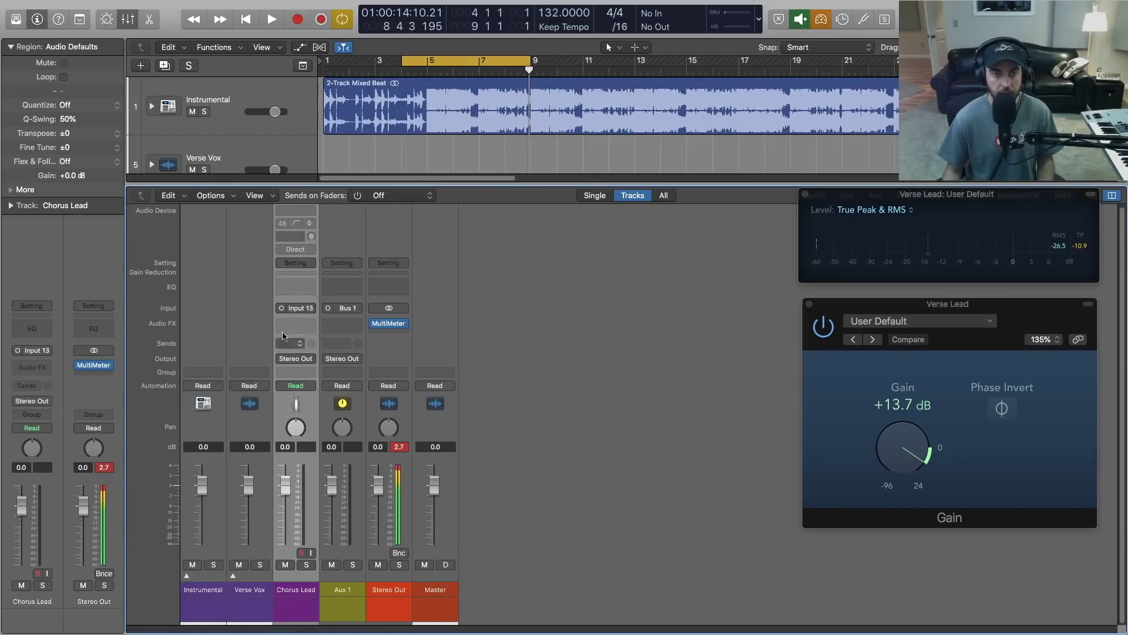
{"action": "left_click", "coordinate": [232, 580]}
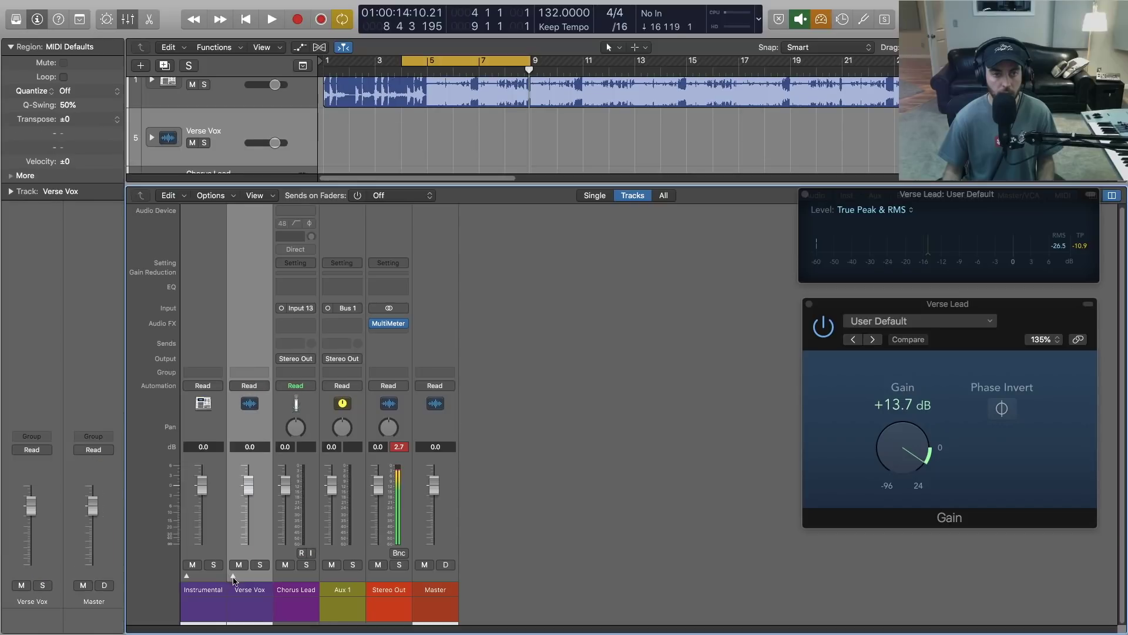
{"action": "left_click", "coordinate": [233, 579]}
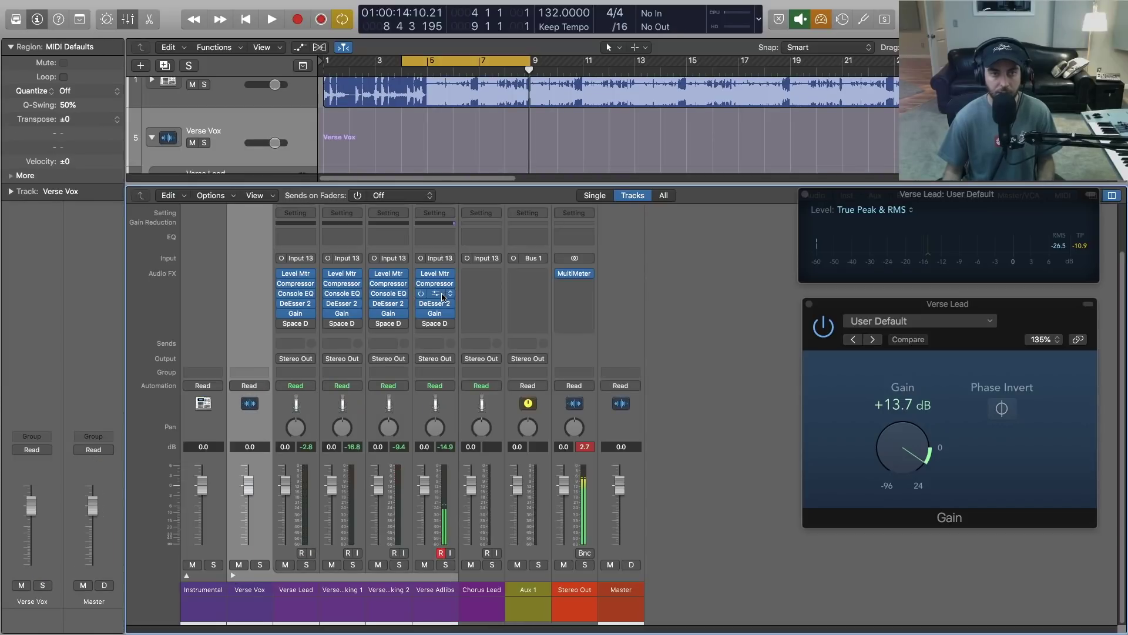
Copy the Verse Adlibs channel strip setting and paste it onto Chorus Lead.
{"action": "left_click", "coordinate": [440, 219]}
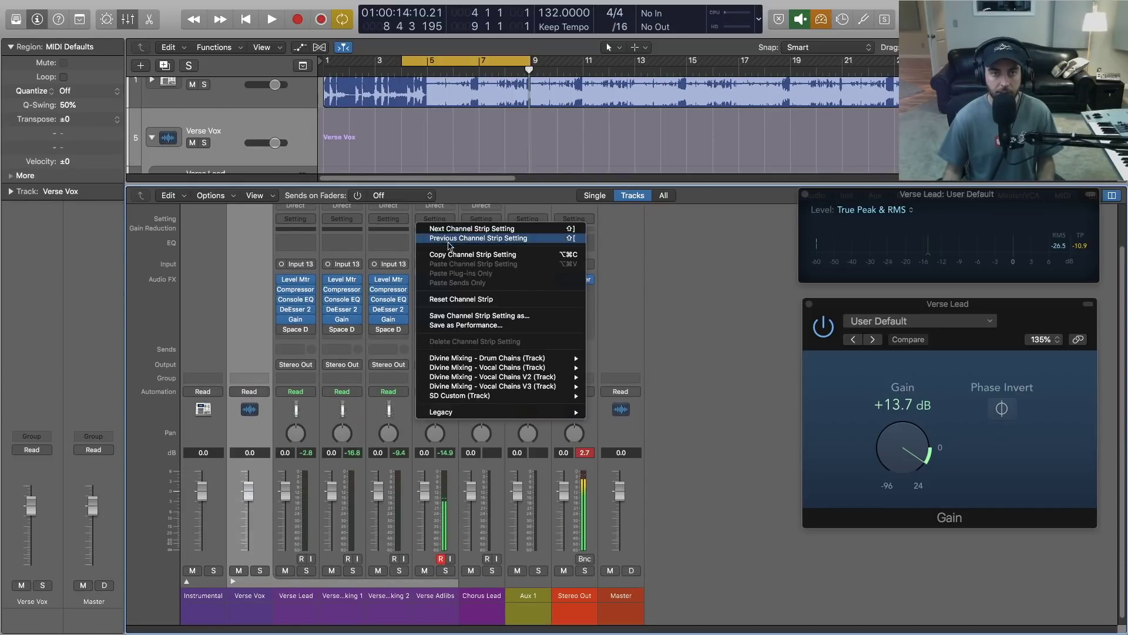
{"action": "left_click", "coordinate": [476, 254]}
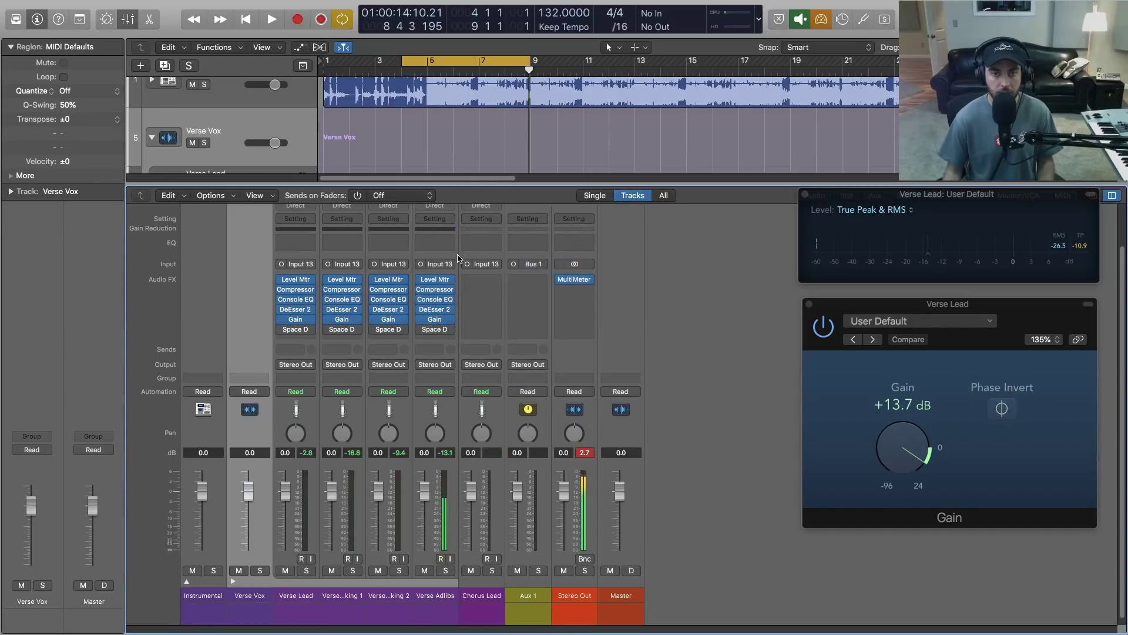
{"action": "left_click", "coordinate": [481, 218]}
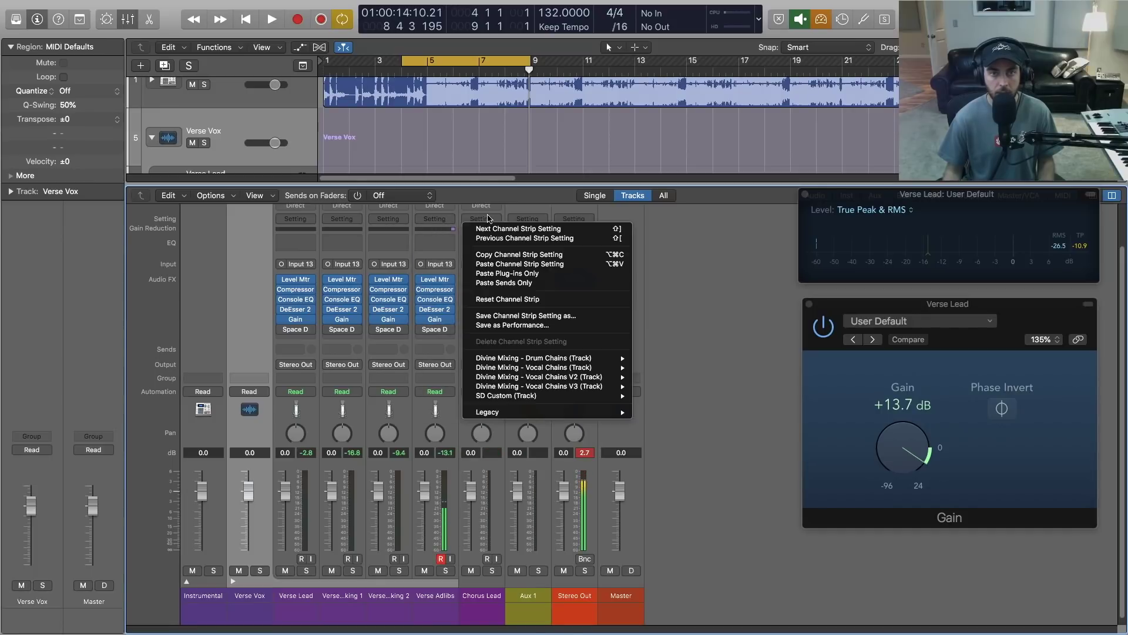
{"action": "left_click", "coordinate": [511, 264]}
Load the Large Spaces hall preset 02.9s Vocal Hall into Chorus Lead's Space Designer and close the plug-in window.
{"action": "mouse_move", "coordinate": [481, 333]}
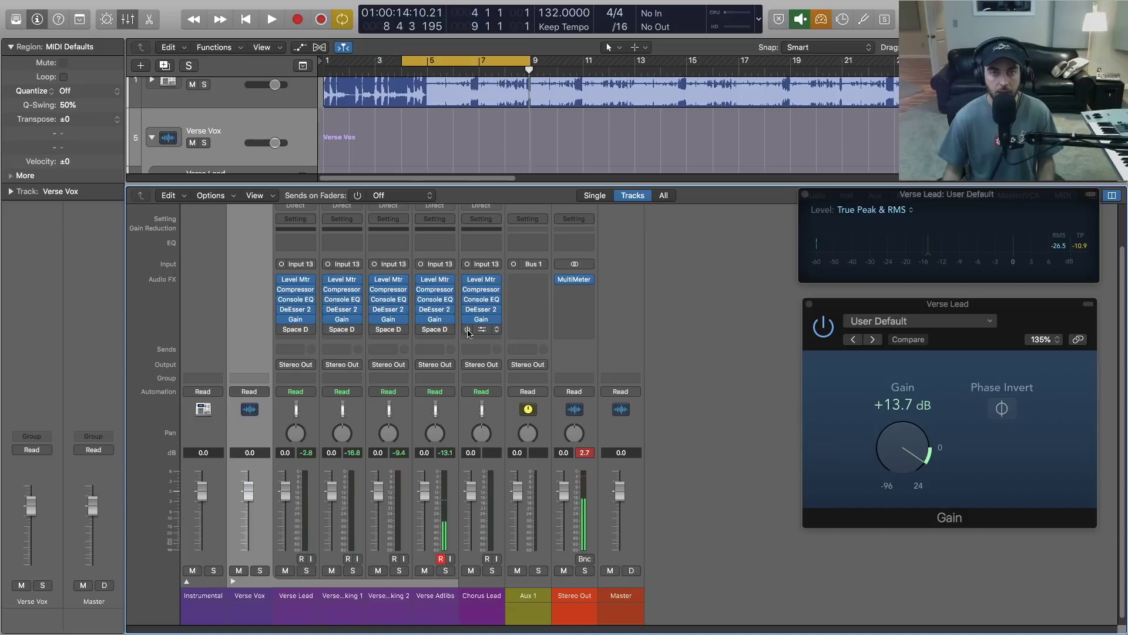
{"action": "left_click", "coordinate": [489, 331]}
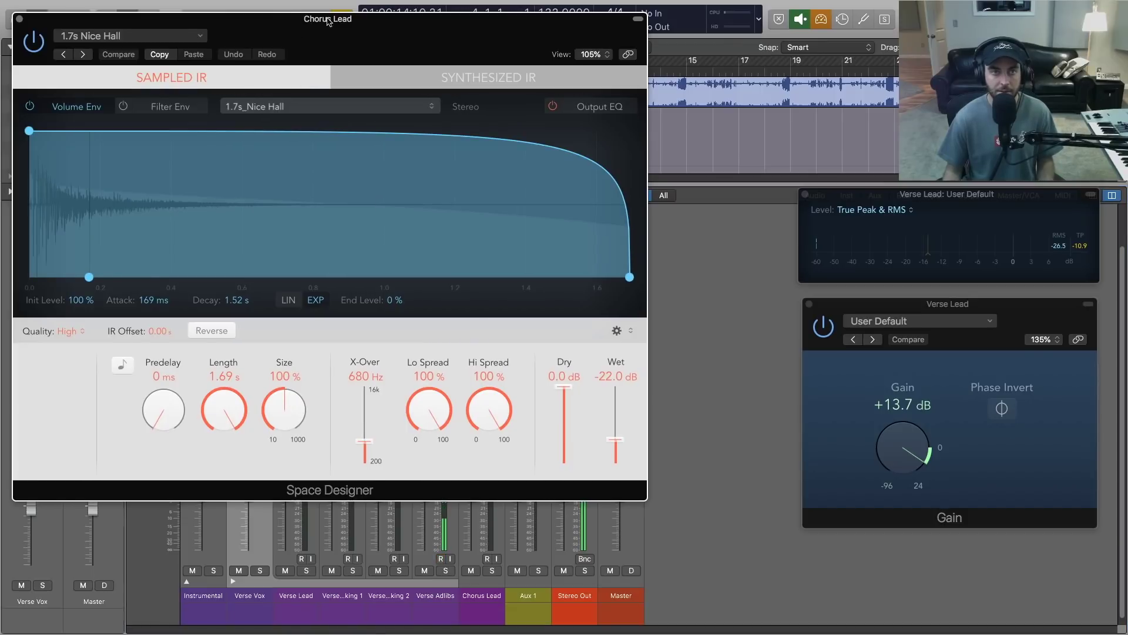
{"action": "left_click_drag", "start_coordinate": [329, 7], "coordinate": [438, 56]}
{"action": "left_click", "coordinate": [397, 144]}
{"action": "left_click", "coordinate": [353, 149]}
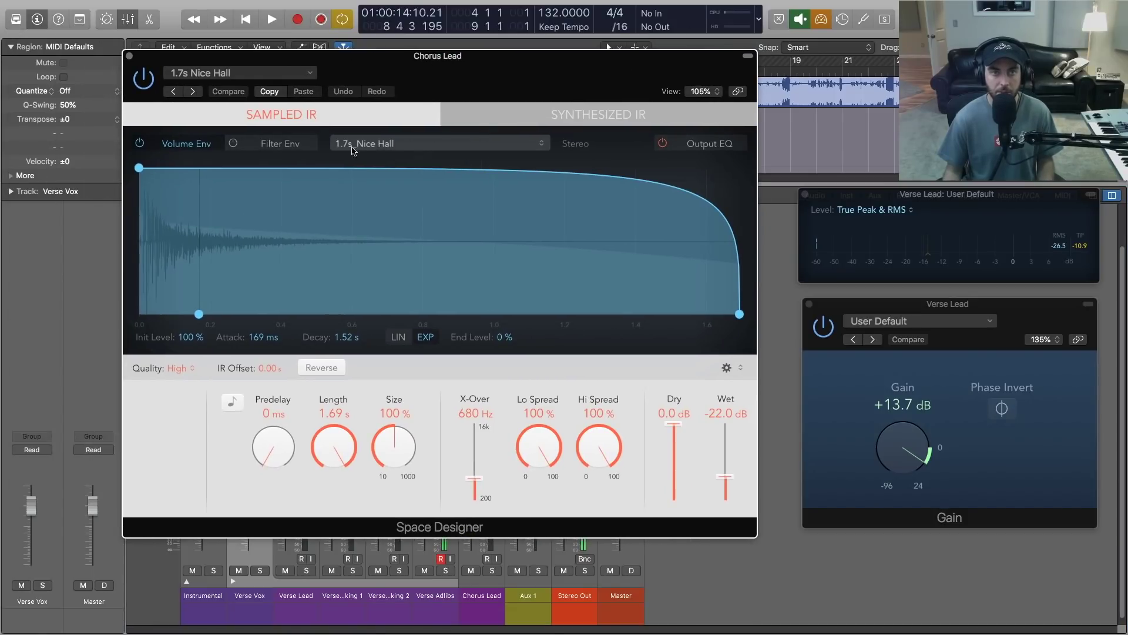
{"action": "left_click", "coordinate": [298, 77]}
{"action": "mouse_move", "coordinate": [259, 302]}
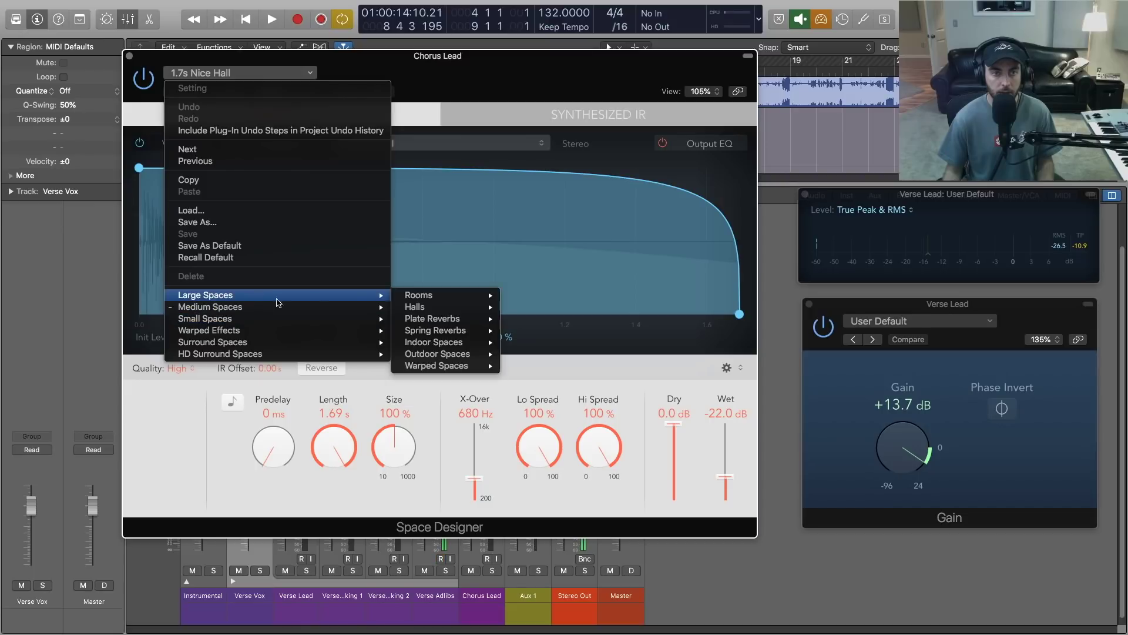
{"action": "mouse_move", "coordinate": [423, 306]}
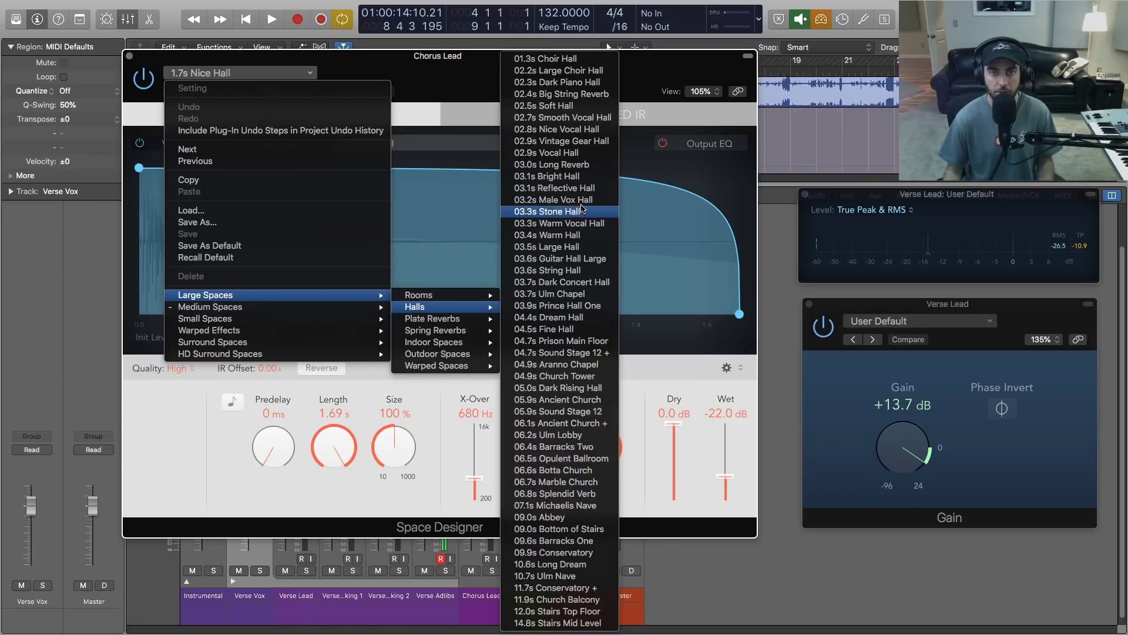
{"action": "left_click", "coordinate": [547, 153]}
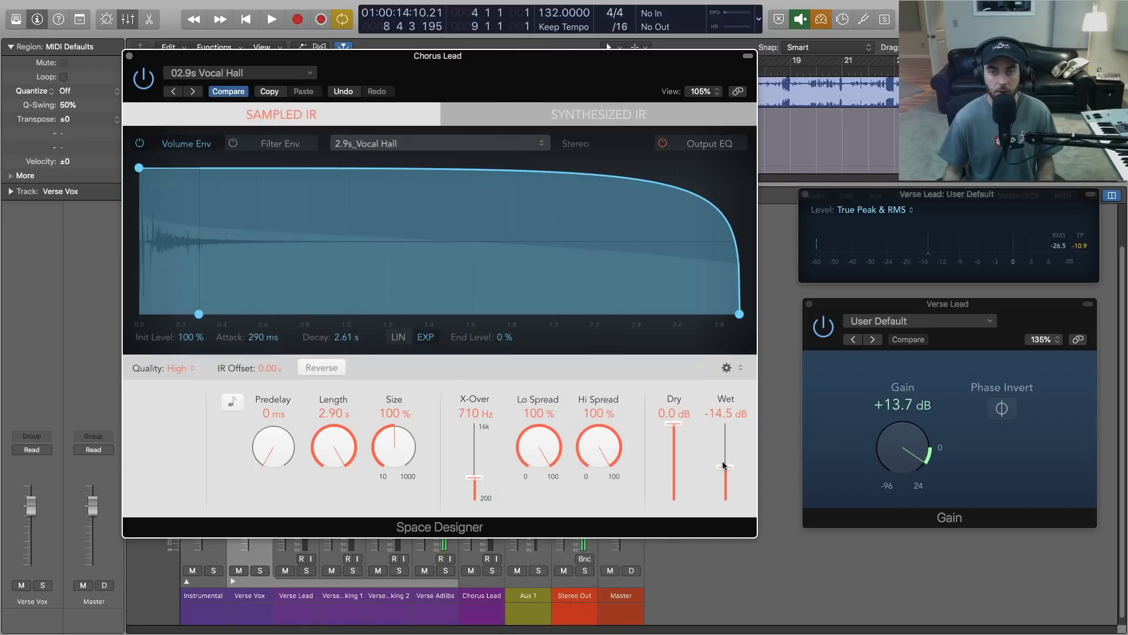
{"action": "left_click", "coordinate": [129, 56]}
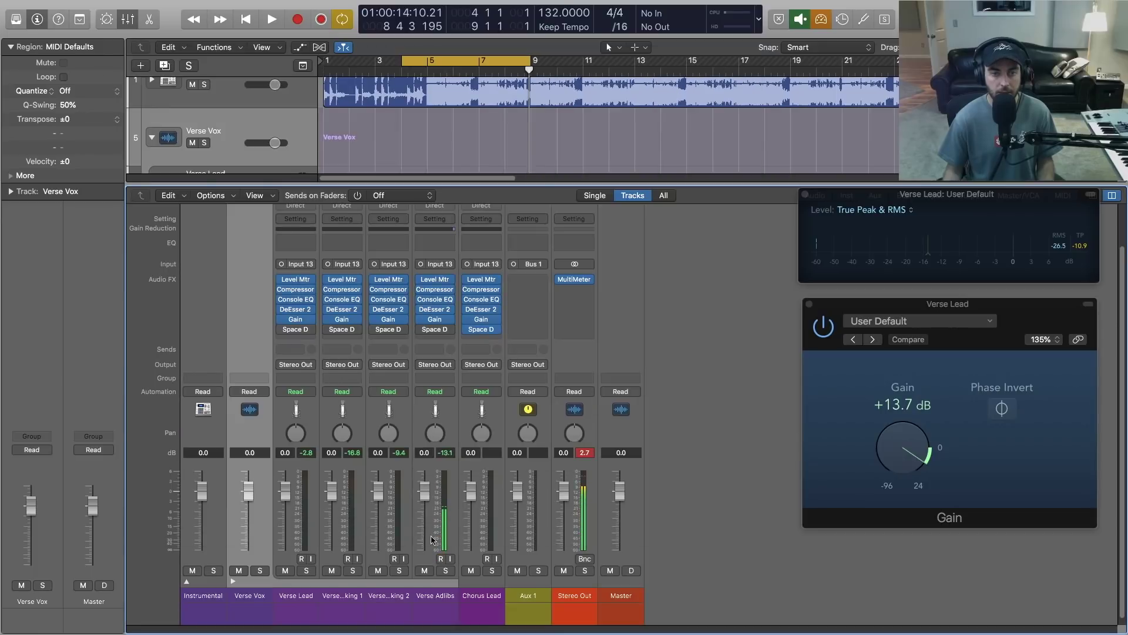
Switch record-enable from Verse Adlibs to Chorus Lead and set its Space Designer wet level to -19.0 dB.
{"action": "left_click", "coordinate": [441, 558]}
{"action": "left_click", "coordinate": [487, 558]}
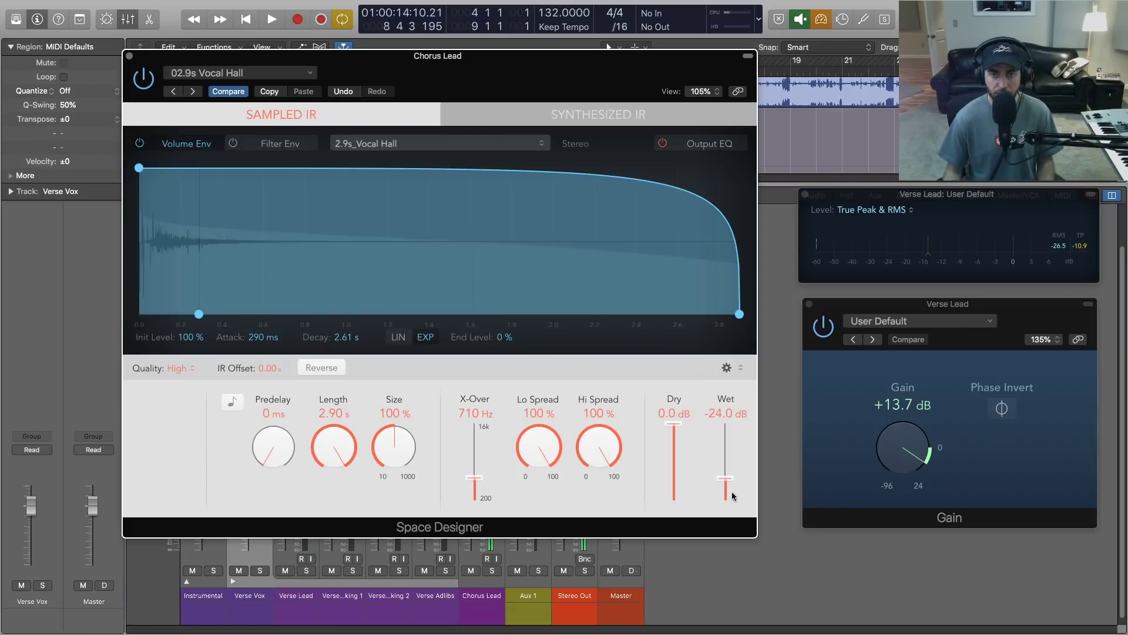
{"action": "left_click_drag", "start_coordinate": [733, 496], "coordinate": [728, 476]}
{"action": "left_click", "coordinate": [585, 117]}
{"action": "left_click", "coordinate": [339, 110]}
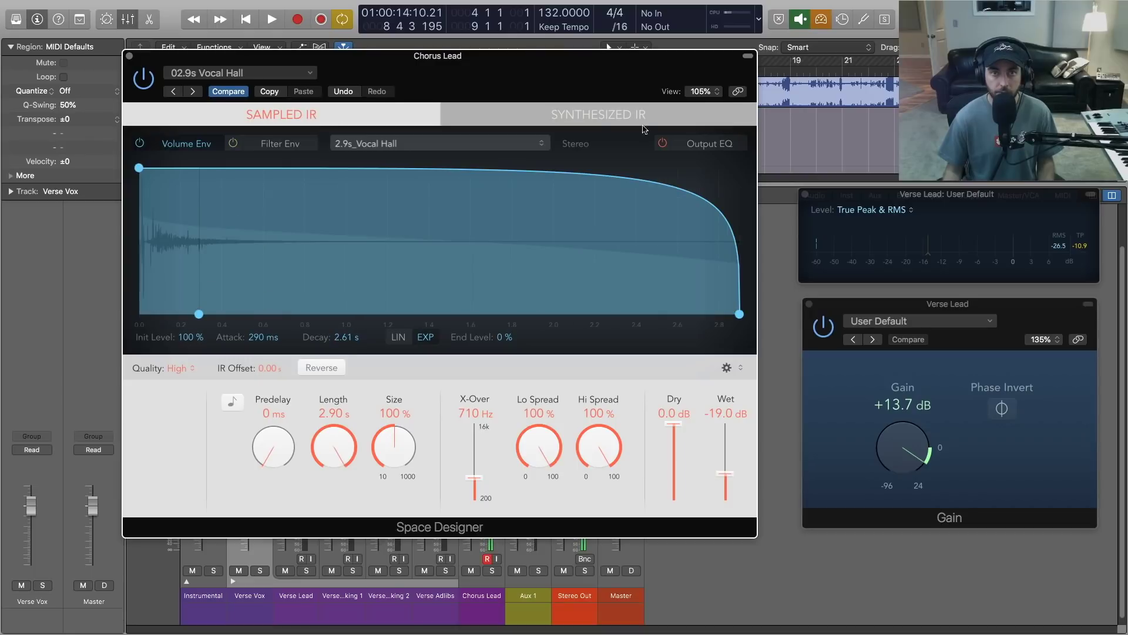
Roll off the lows and highs in Space Designer's Output EQ and set the reverb's Size to 140%.
{"action": "left_click", "coordinate": [709, 143]}
{"action": "left_click_drag", "start_coordinate": [203, 218], "coordinate": [448, 291]}
{"action": "left_click", "coordinate": [657, 311]}
{"action": "left_click_drag", "start_coordinate": [657, 311], "coordinate": [504, 366]}
{"action": "left_click", "coordinate": [484, 325]}
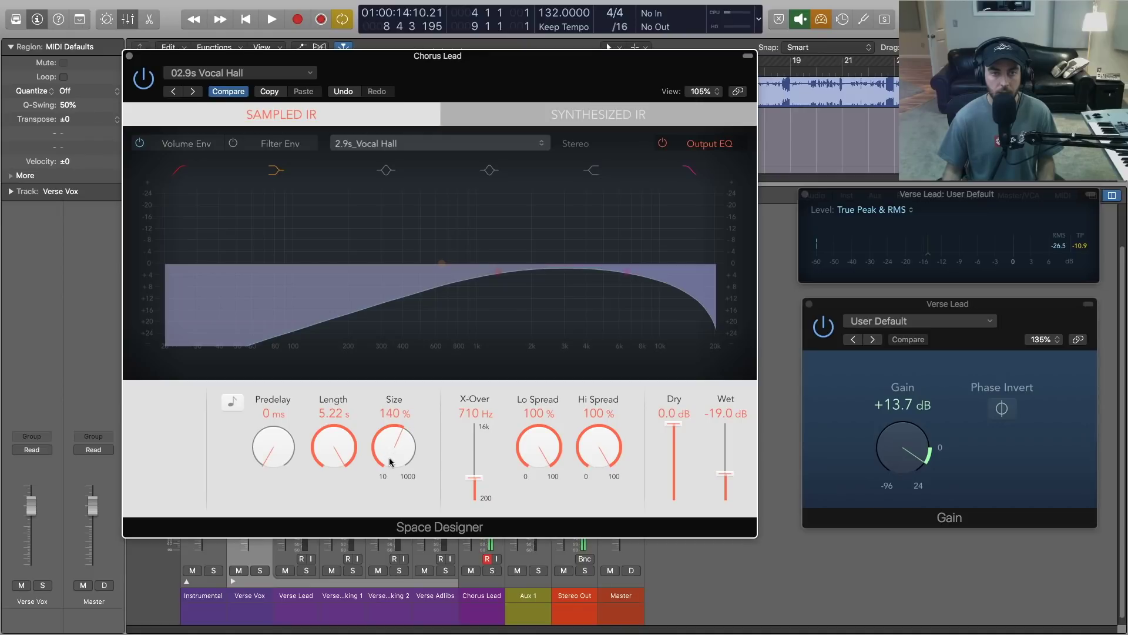
{"action": "left_click", "coordinate": [129, 57]}
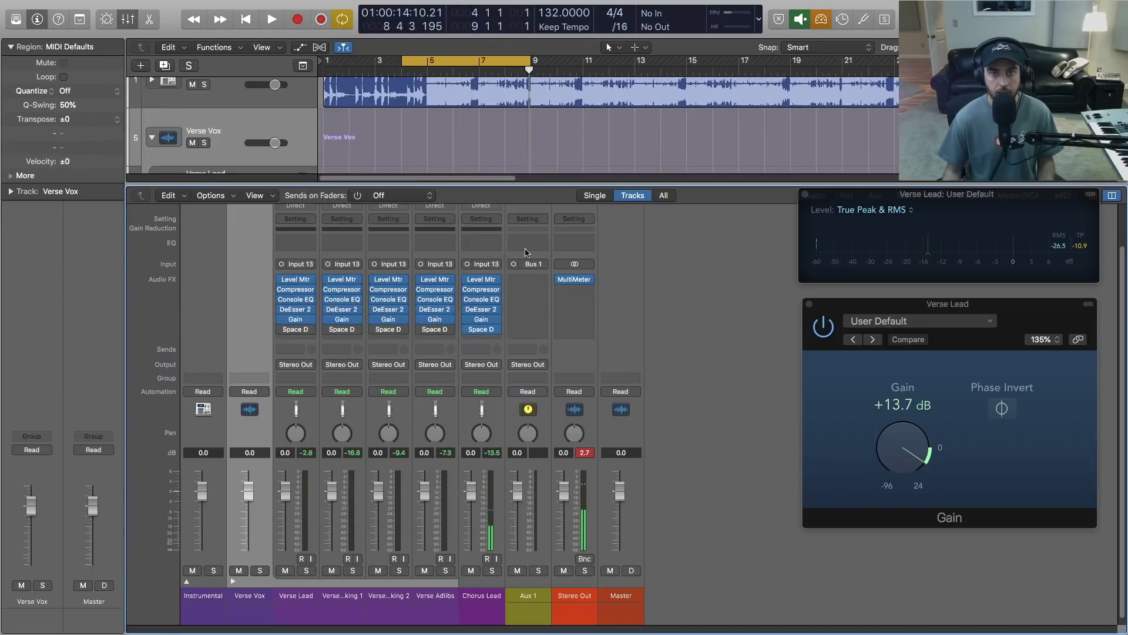
Insert a mono Tape Delay before Space Designer in Chorus Lead's audio effects chain.
{"action": "left_click", "coordinate": [485, 326]}
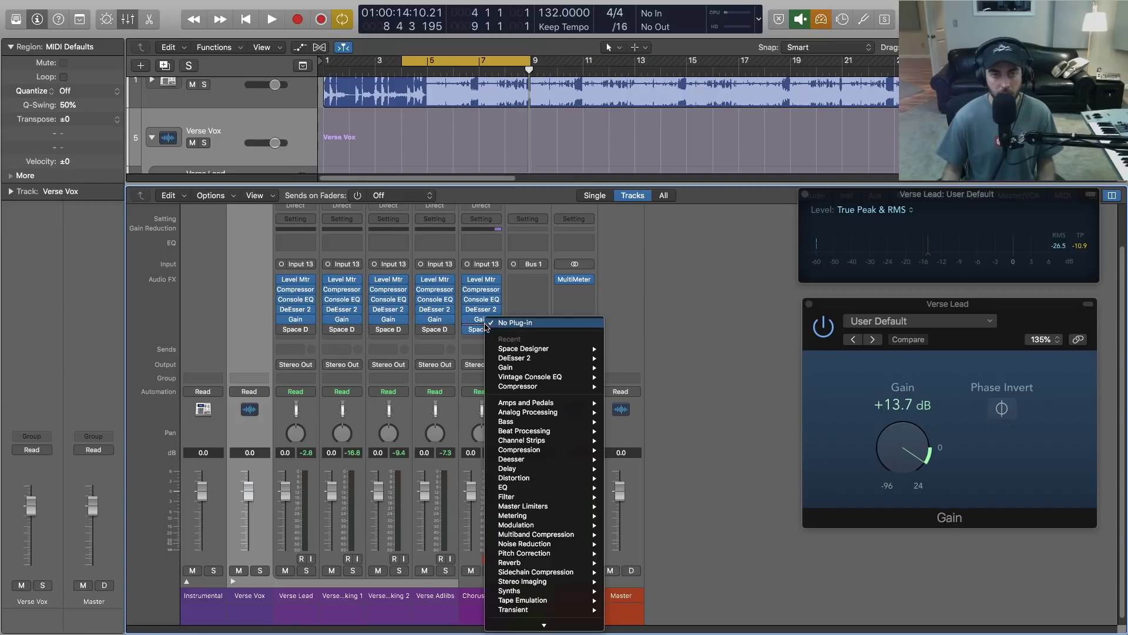
{"action": "mouse_move", "coordinate": [554, 474]}
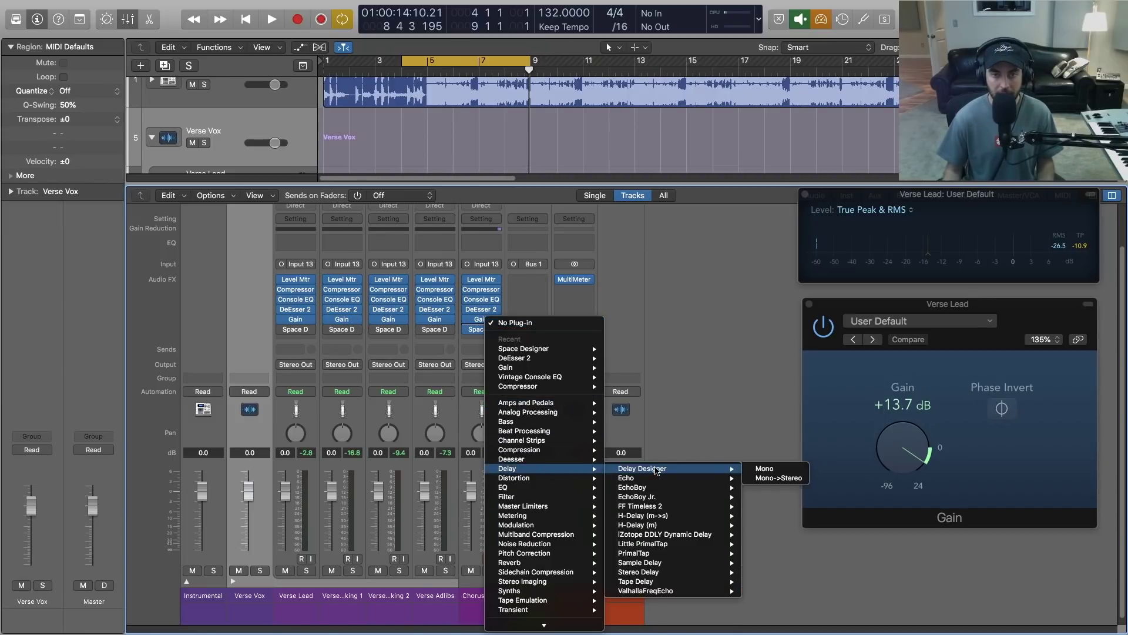
{"action": "mouse_move", "coordinate": [673, 581]}
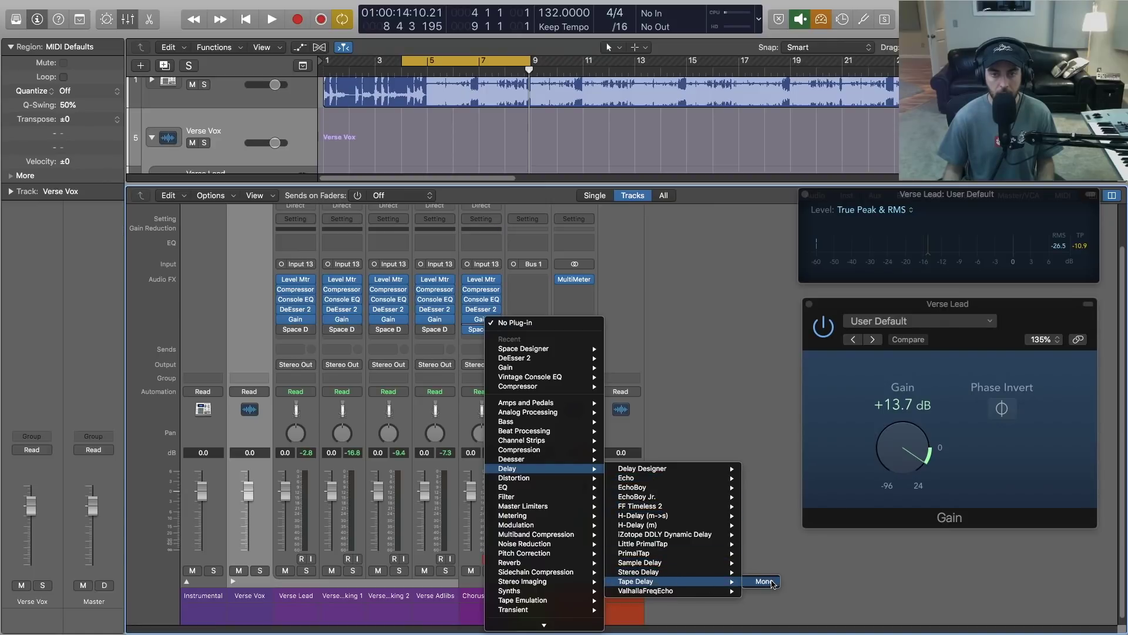
{"action": "left_click", "coordinate": [764, 581]}
Set Tape Delay to 100% dry, 12% wet, 13% feedback, 610 Hz low cut and 2200 Hz high cut, and close its window.
{"action": "left_click_drag", "start_coordinate": [576, 406], "coordinate": [569, 363]}
{"action": "left_click_drag", "start_coordinate": [613, 420], "coordinate": [616, 429]}
{"action": "left_click_drag", "start_coordinate": [489, 216], "coordinate": [492, 243]}
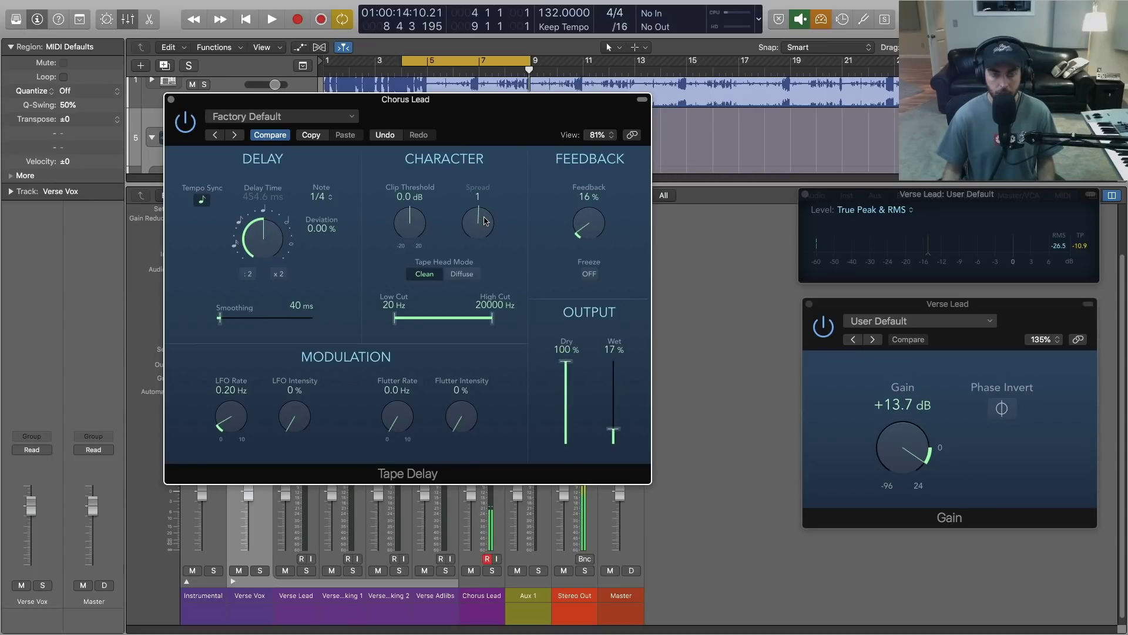
{"action": "left_click_drag", "start_coordinate": [398, 323], "coordinate": [470, 322]}
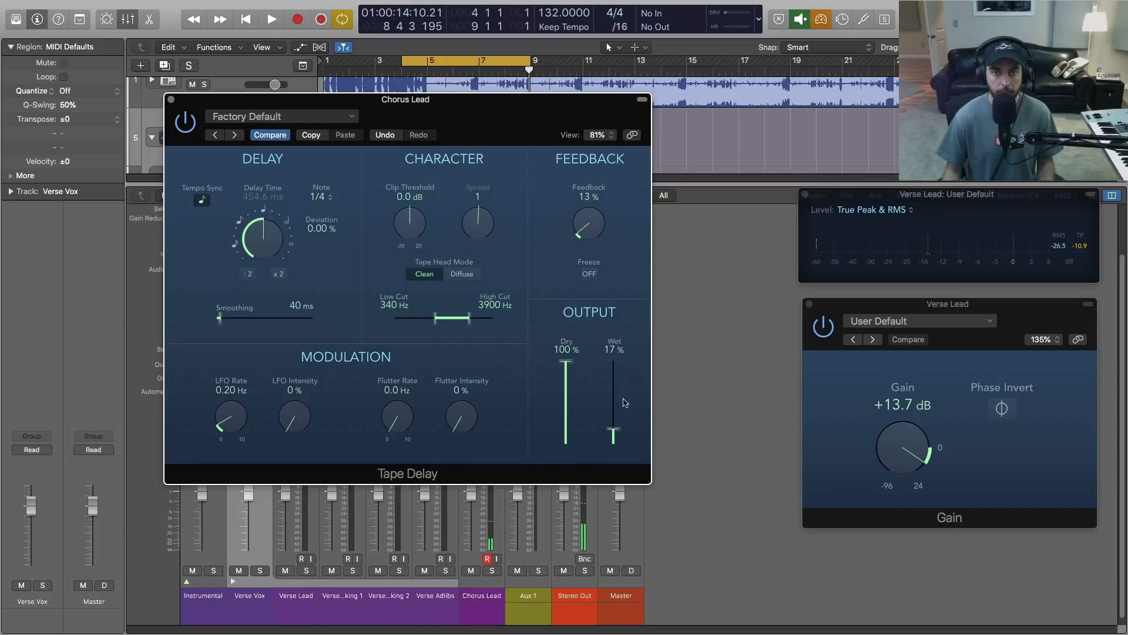
{"action": "mouse_move", "coordinate": [455, 323]}
{"action": "left_mouse_down"}
{"action": "mouse_move", "coordinate": [440, 320]}
{"action": "mouse_move", "coordinate": [477, 323]}
{"action": "mouse_move", "coordinate": [452, 321]}
{"action": "left_mouse_up"}
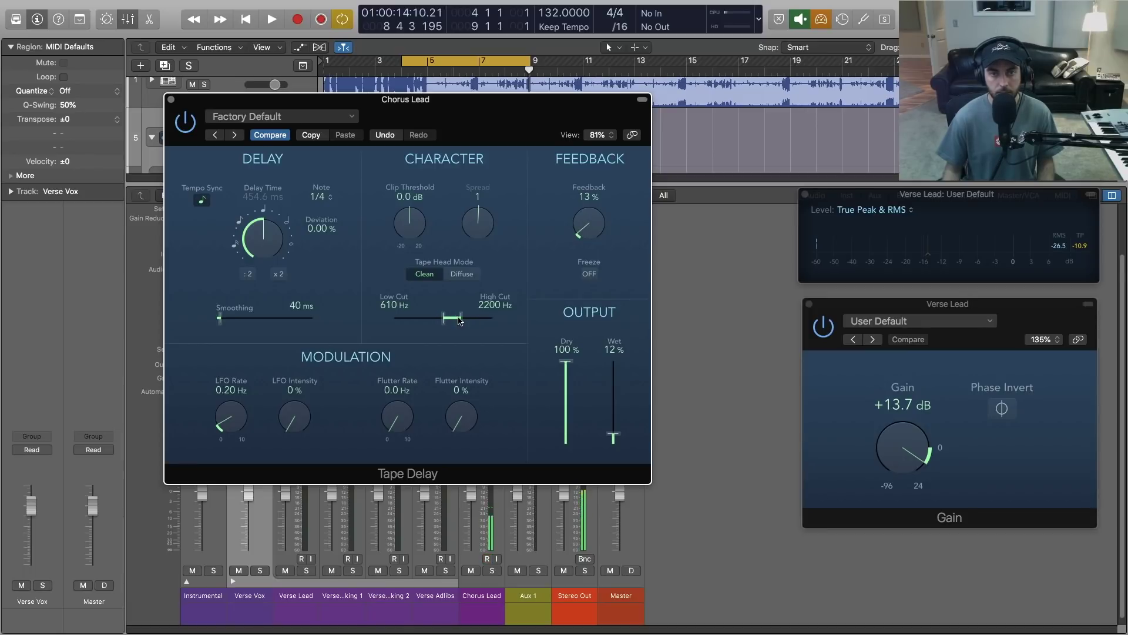
{"action": "left_click", "coordinate": [172, 100]}
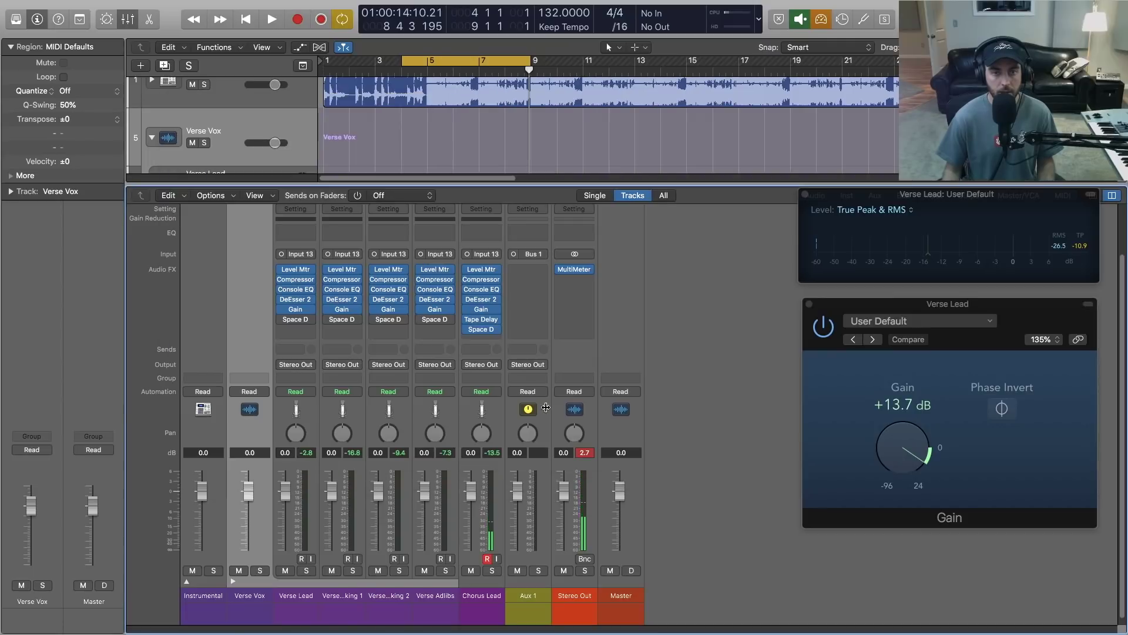
Collapse the Verse Vox stack in the tracks area and select the Chorus Lead track.
{"action": "key", "text": "x"}
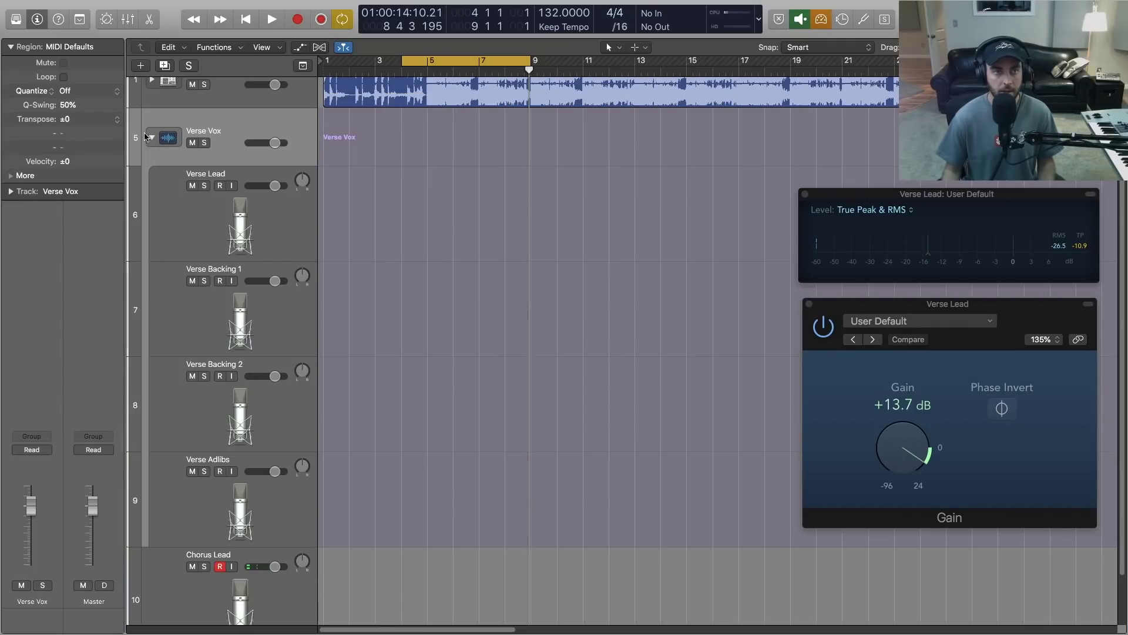
{"action": "left_click", "coordinate": [151, 137]}
{"action": "right_click", "coordinate": [180, 163]}
{"action": "right_click", "coordinate": [168, 165]}
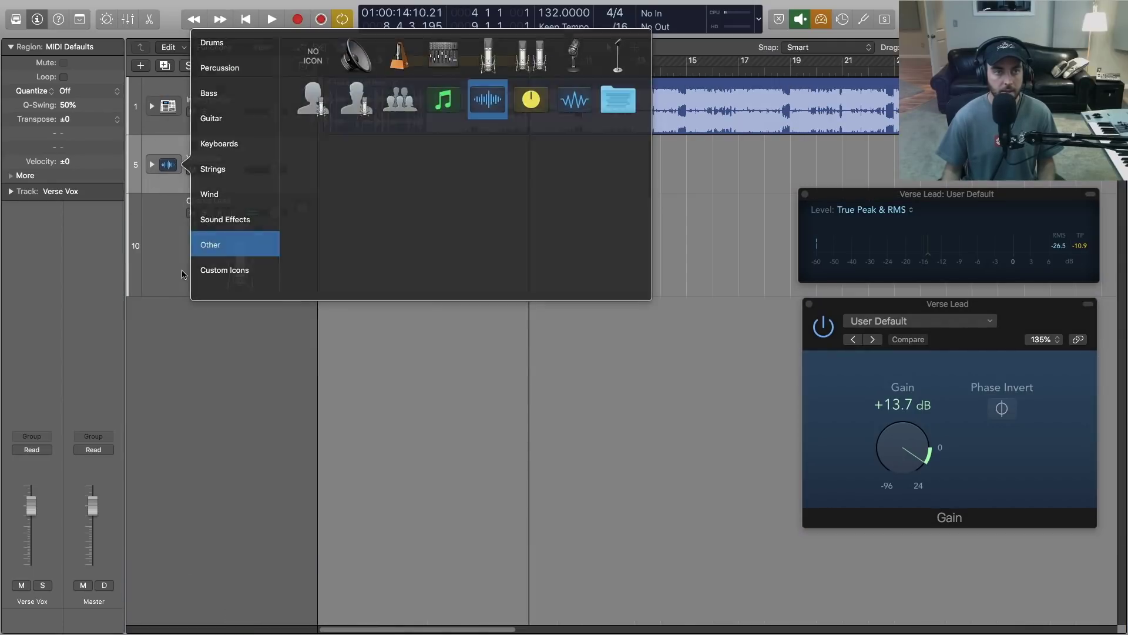
{"action": "left_click", "coordinate": [182, 274]}
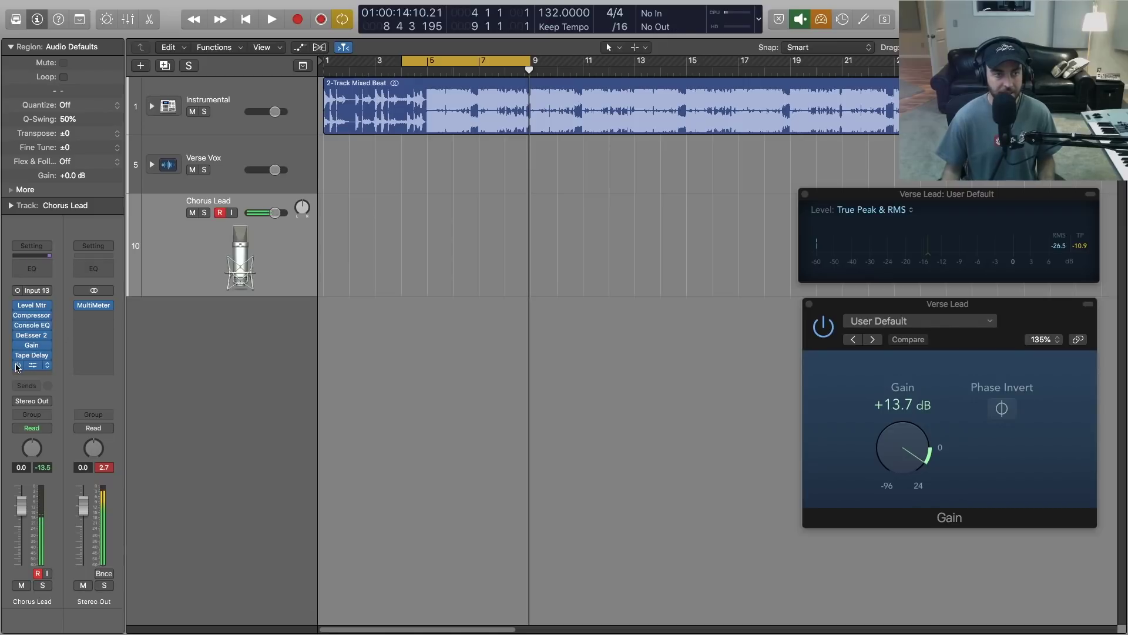
Duplicate the Chorus Lead track with its settings and rename the copy Chorus Backing 1.
{"action": "key", "text": "super+d"}
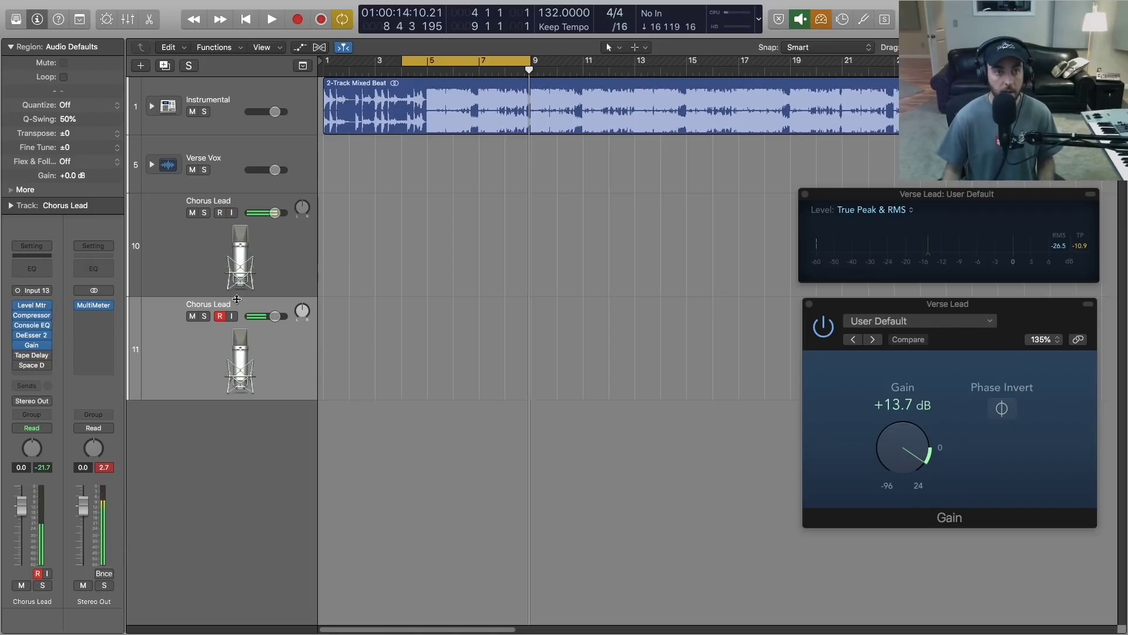
{"action": "double_click", "coordinate": [230, 302]}
{"action": "type", "text": "Backing 1"}
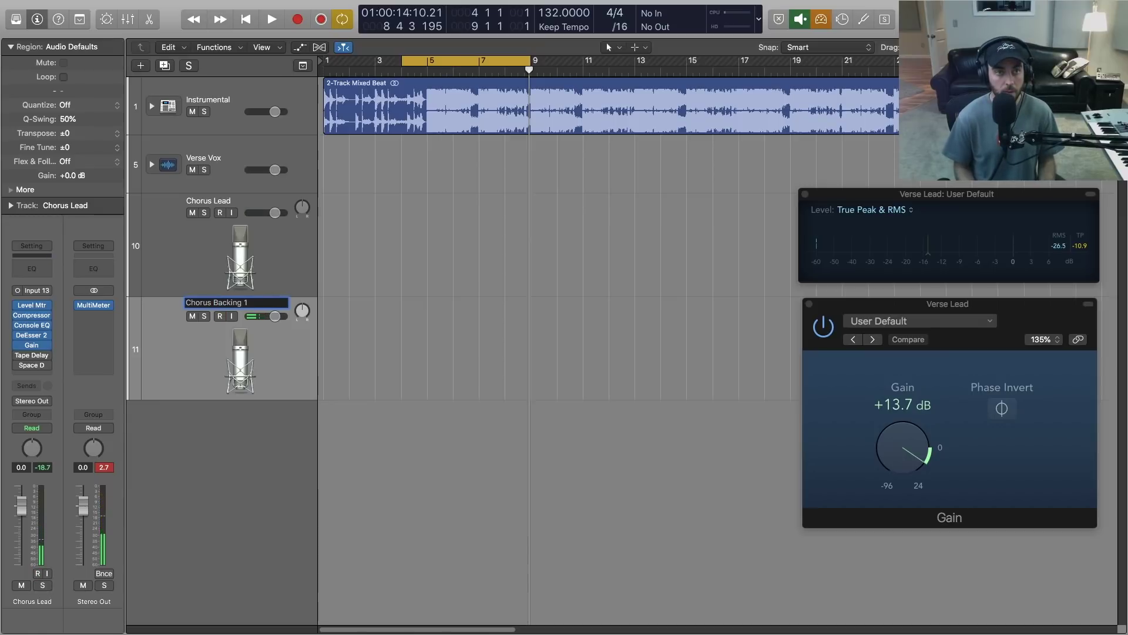
{"action": "key", "text": "Return"}
Duplicate the Chorus Backing 1 track with its settings and rename the copy Chorus Backing 2.
{"action": "key", "text": "super+d"}
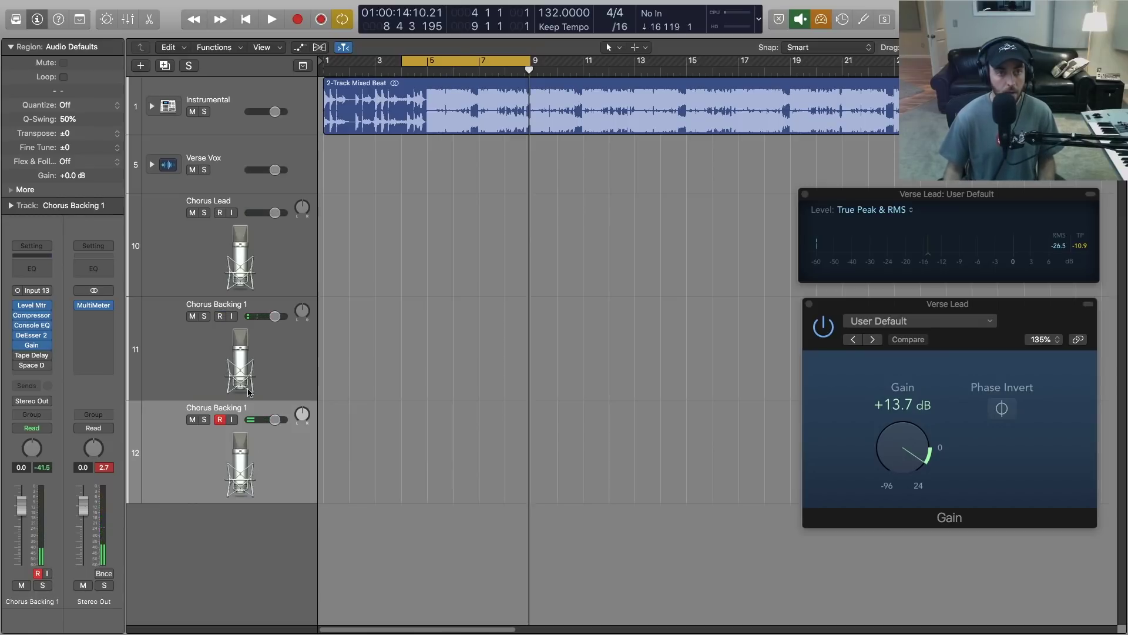
{"action": "double_click", "coordinate": [228, 405]}
{"action": "left_click", "coordinate": [227, 406]}
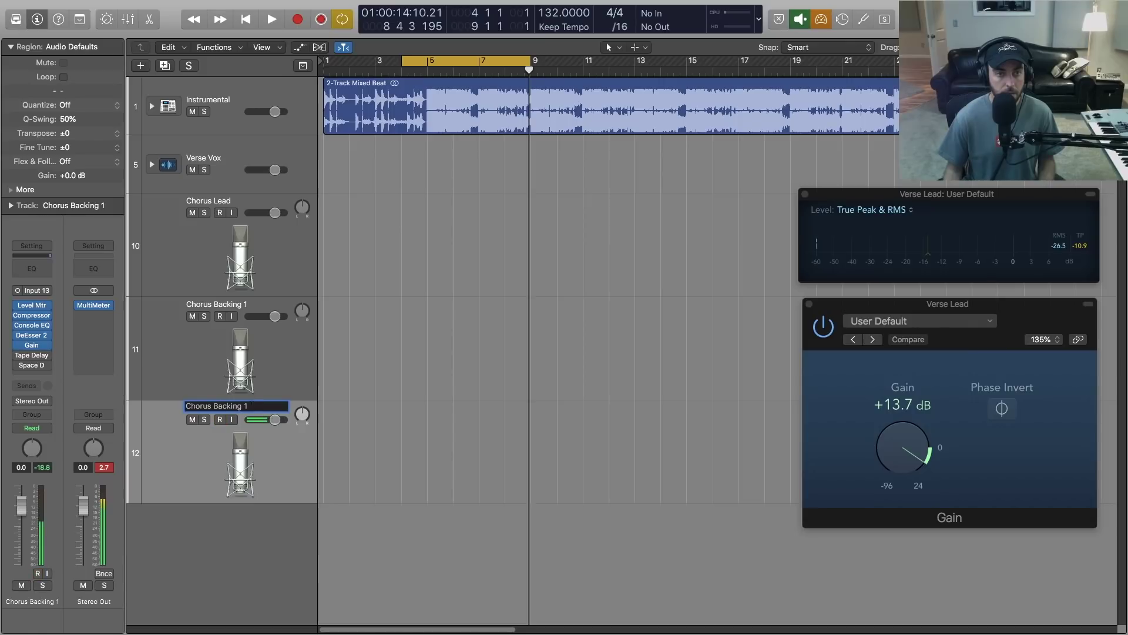
{"action": "key", "text": "BackSpace"}
{"action": "type", "text": "2"}
{"action": "key", "text": "Return"}
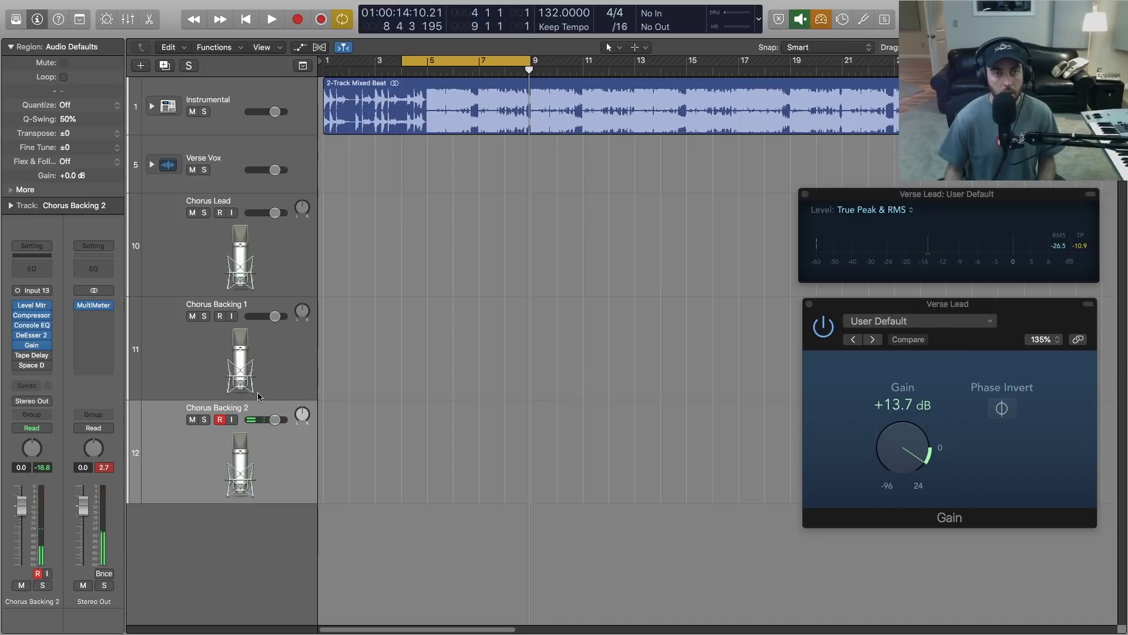
Duplicate the Chorus Backing 2 track with its settings and rename the copy Chorus Harm 1.
{"action": "key", "text": "super+d"}
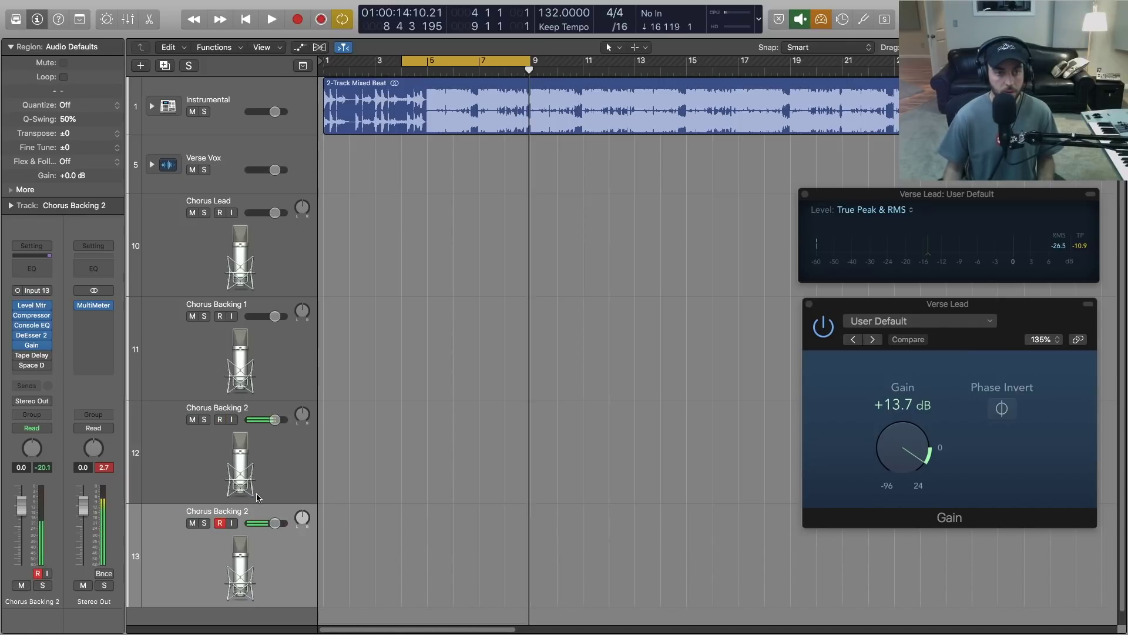
{"action": "double_click", "coordinate": [238, 505]}
{"action": "left_click", "coordinate": [227, 509]}
{"action": "left_click_drag", "start_coordinate": [214, 509], "coordinate": [249, 509]}
{"action": "type", "text": "Harm 1"}
{"action": "key", "text": "Return"}
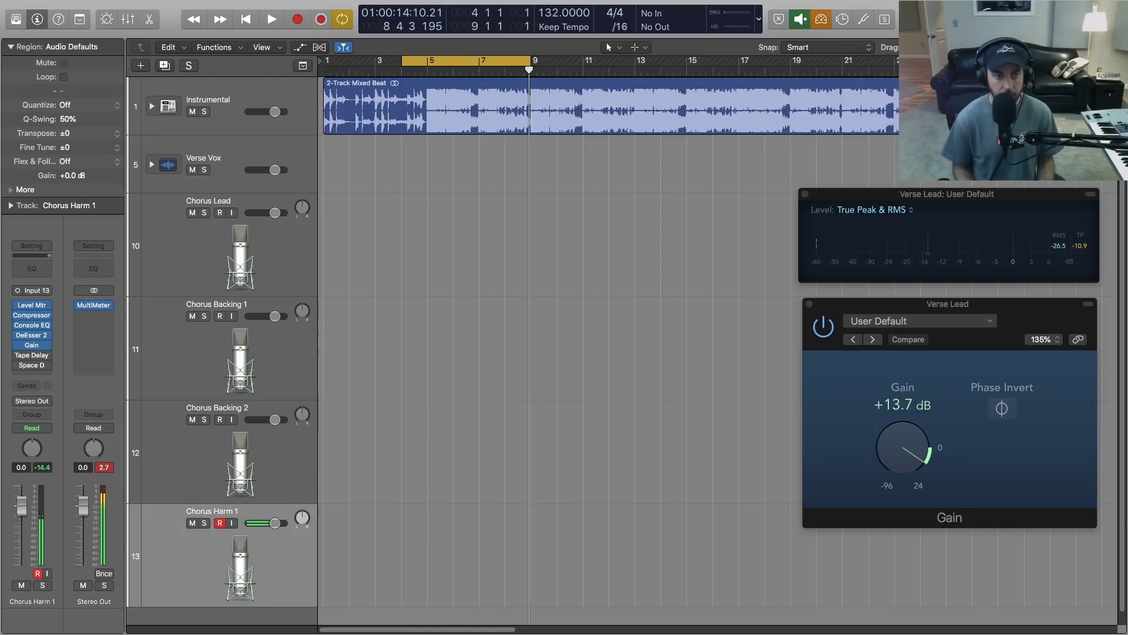
Duplicate the Chorus Harm 1 track with its settings and rename the copy Chorus Harm 2.
{"action": "key", "text": "super+d"}
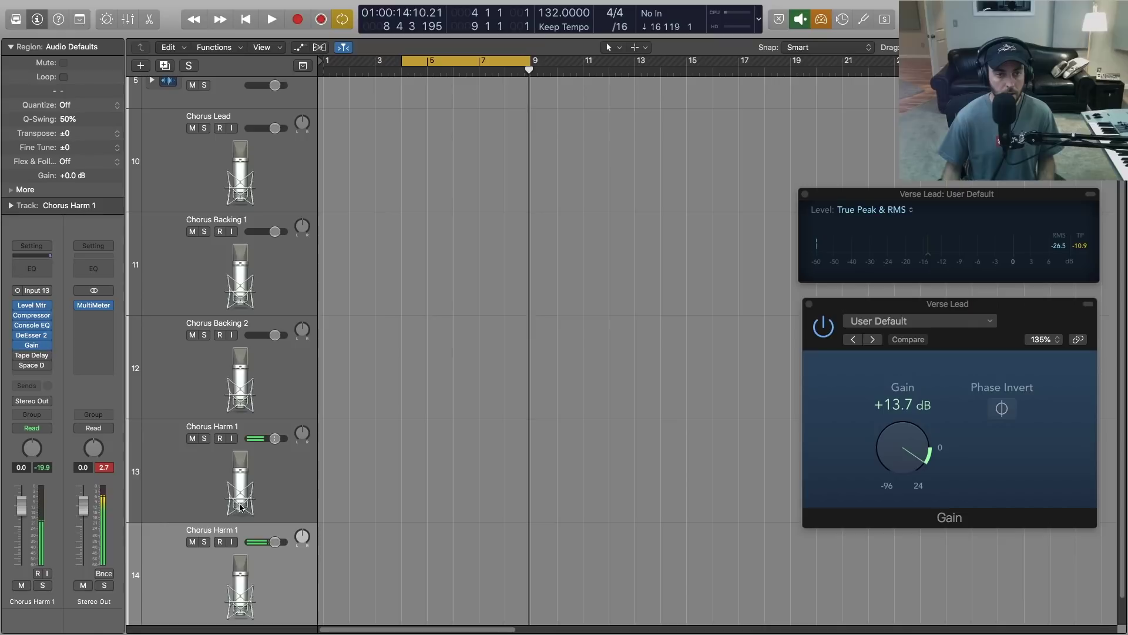
{"action": "double_click", "coordinate": [247, 520]}
{"action": "key", "text": "Right"}
{"action": "key", "text": "BackSpace"}
{"action": "type", "text": "2"}
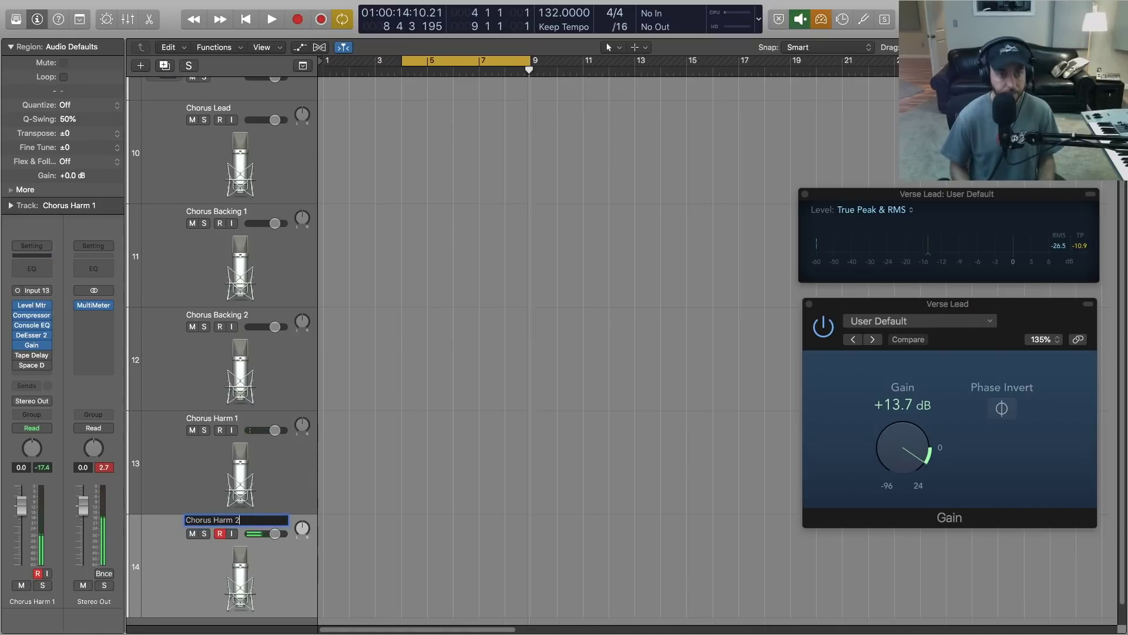
{"action": "key", "text": "Return"}
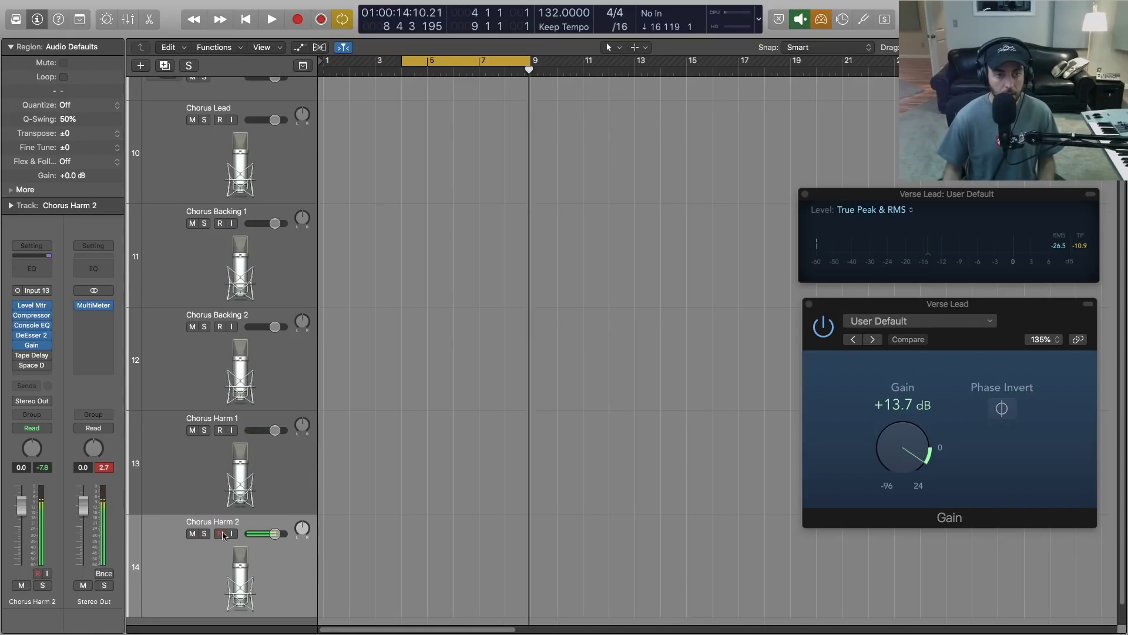
{"action": "key", "text": "x"}
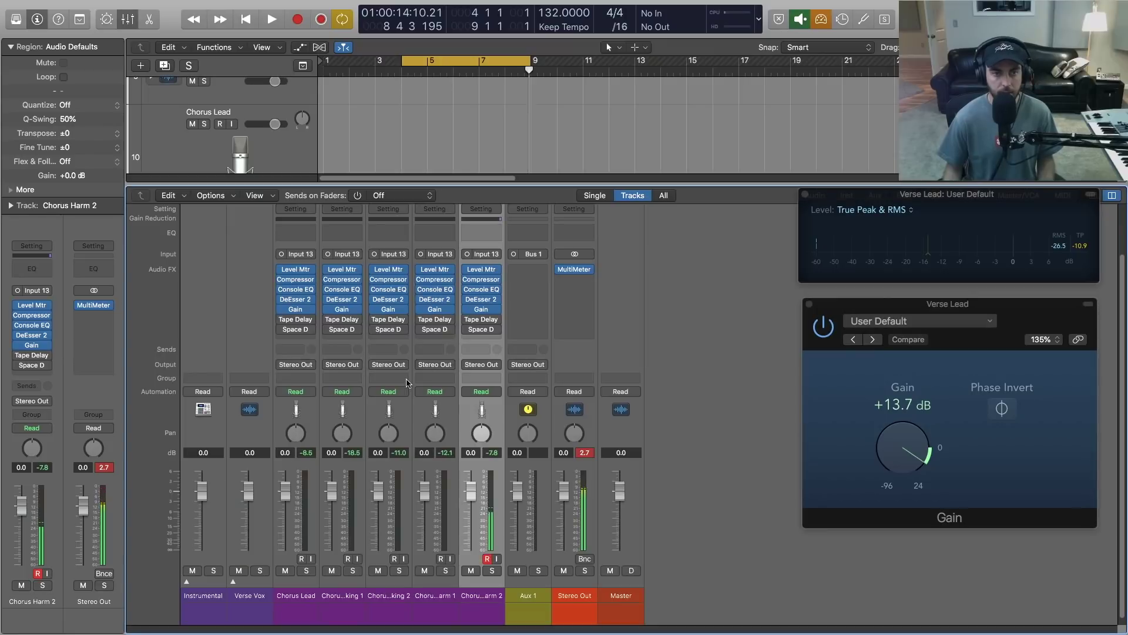
{"action": "mouse_move", "coordinate": [482, 319]}
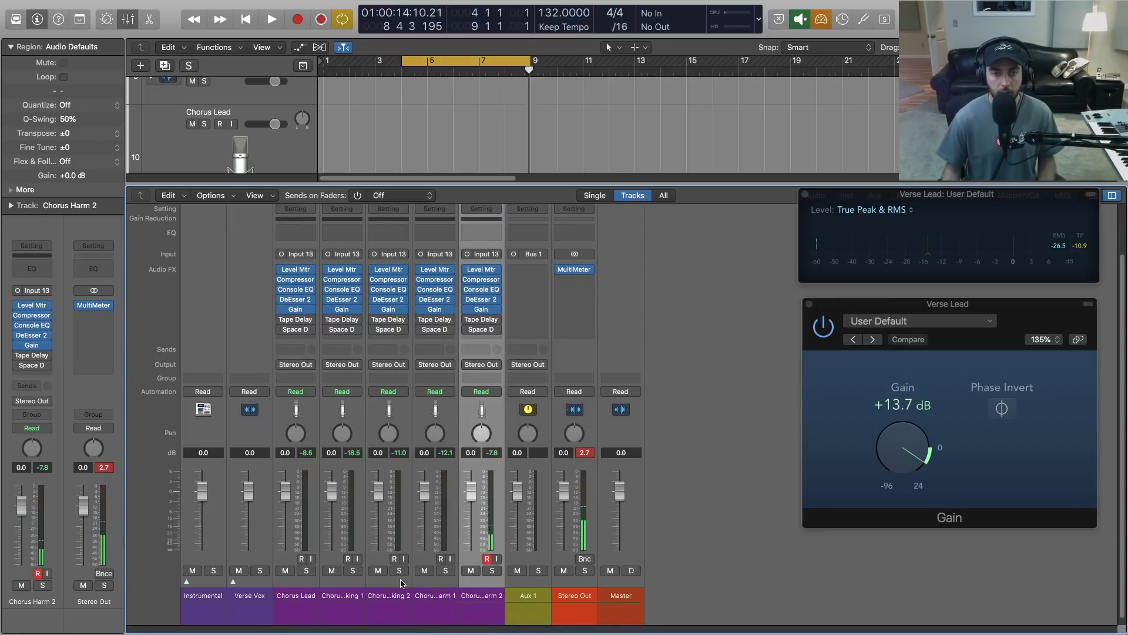
{"action": "key", "text": "x"}
Create a track stack from the tracks Chorus Lead through Chorus Harm 2 and name it Chorus Vox.
{"action": "left_click", "coordinate": [169, 216]}
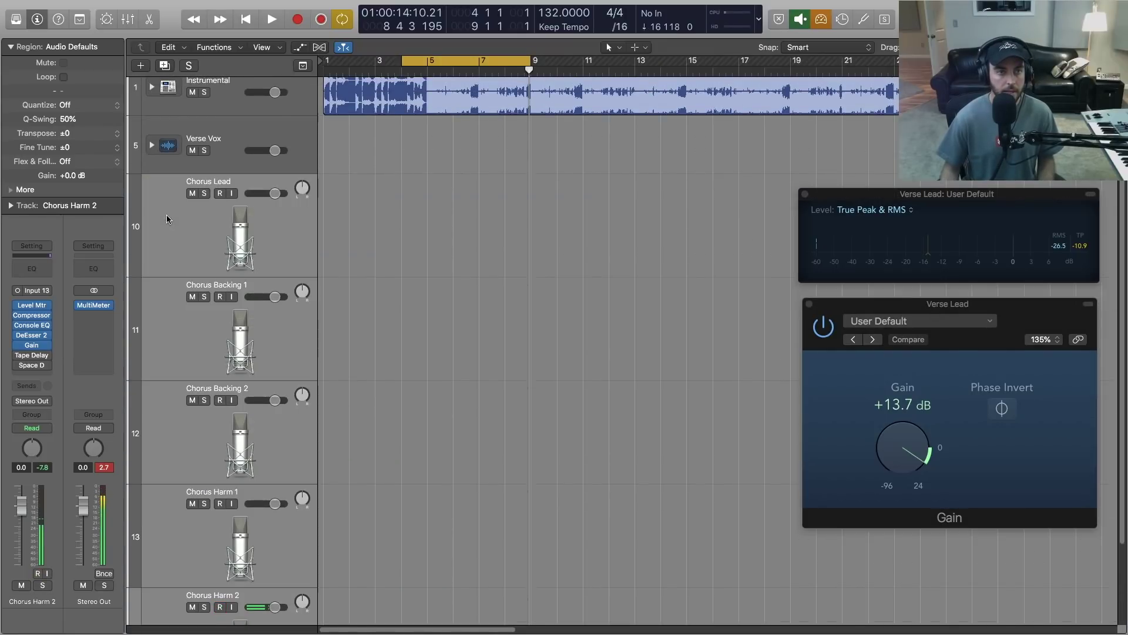
{"action": "right_click", "coordinate": [169, 217]}
{"action": "left_click", "coordinate": [227, 316]}
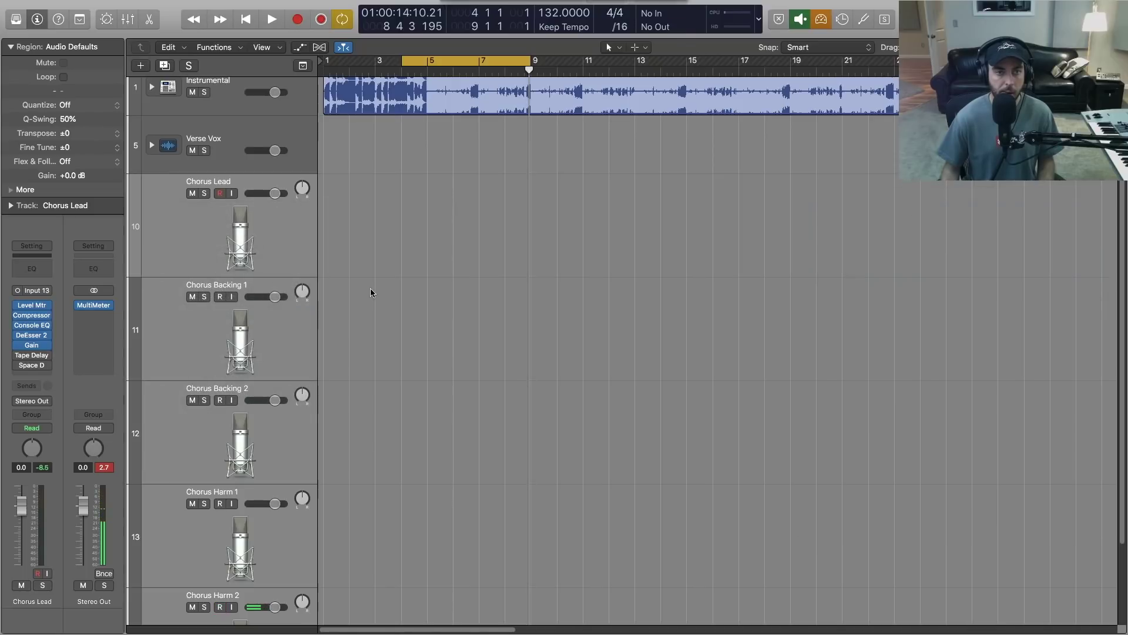
{"action": "left_click", "coordinate": [644, 149]}
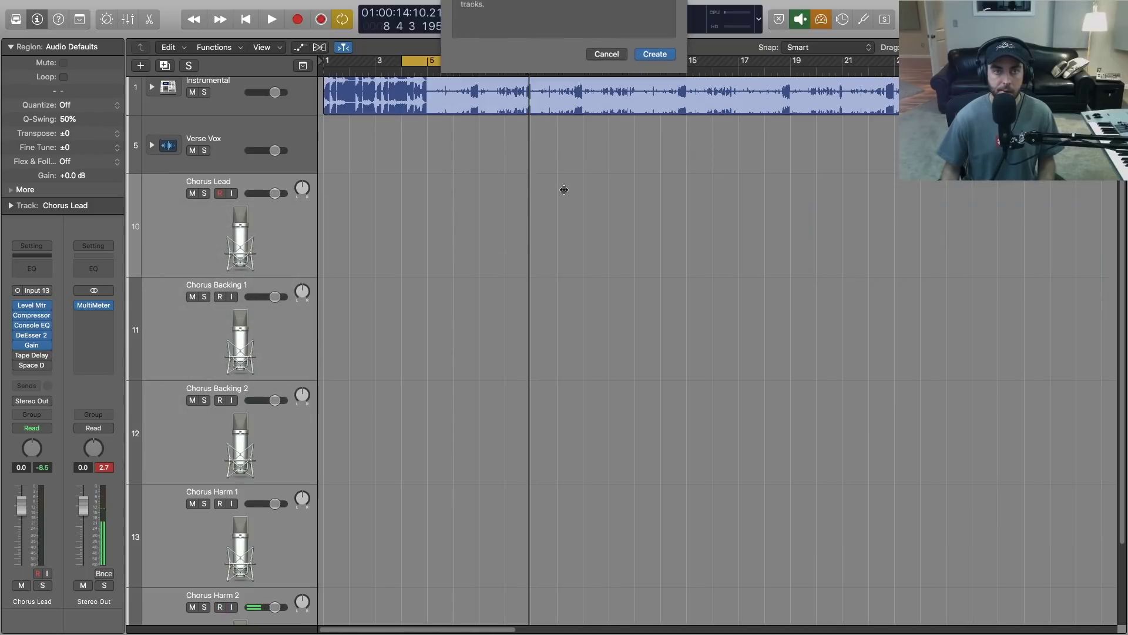
{"action": "type", "text": "Ch"}
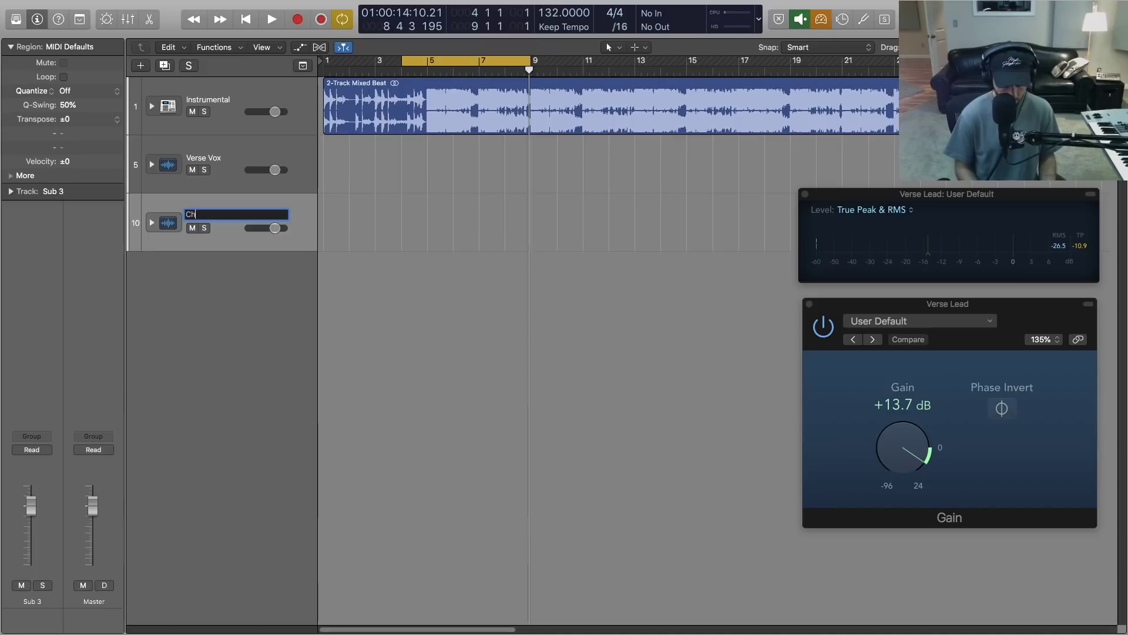
{"action": "type", "text": "orus Vox"}
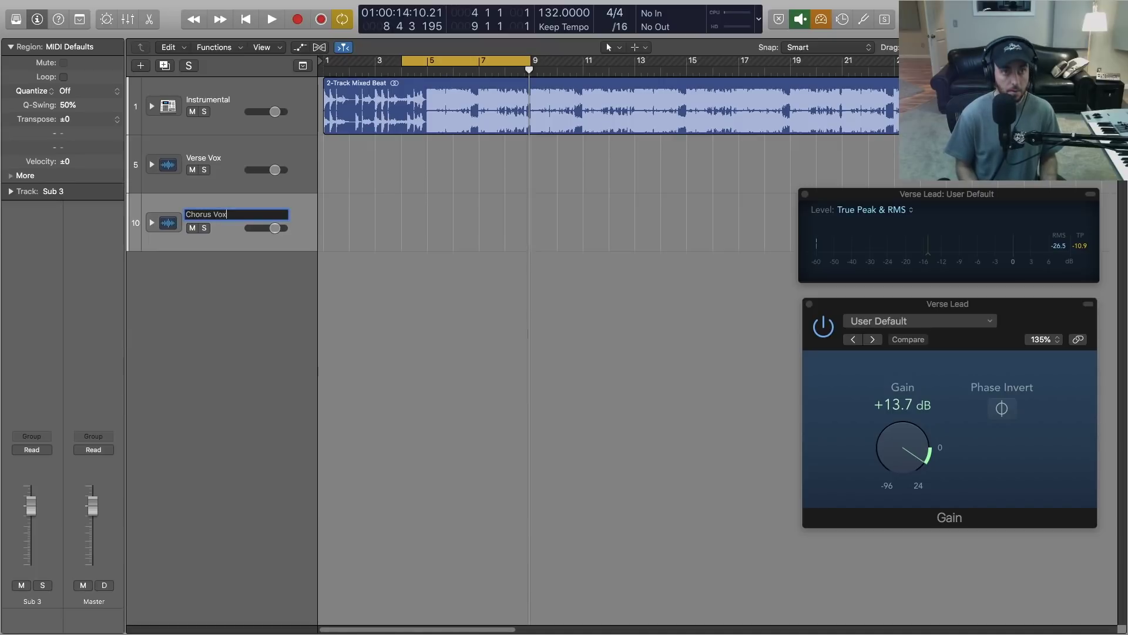
{"action": "key", "text": "Return"}
Change the Verse Vox and Chorus Vox stack icons to a microphone and expand both stacks.
{"action": "left_click", "coordinate": [174, 165]}
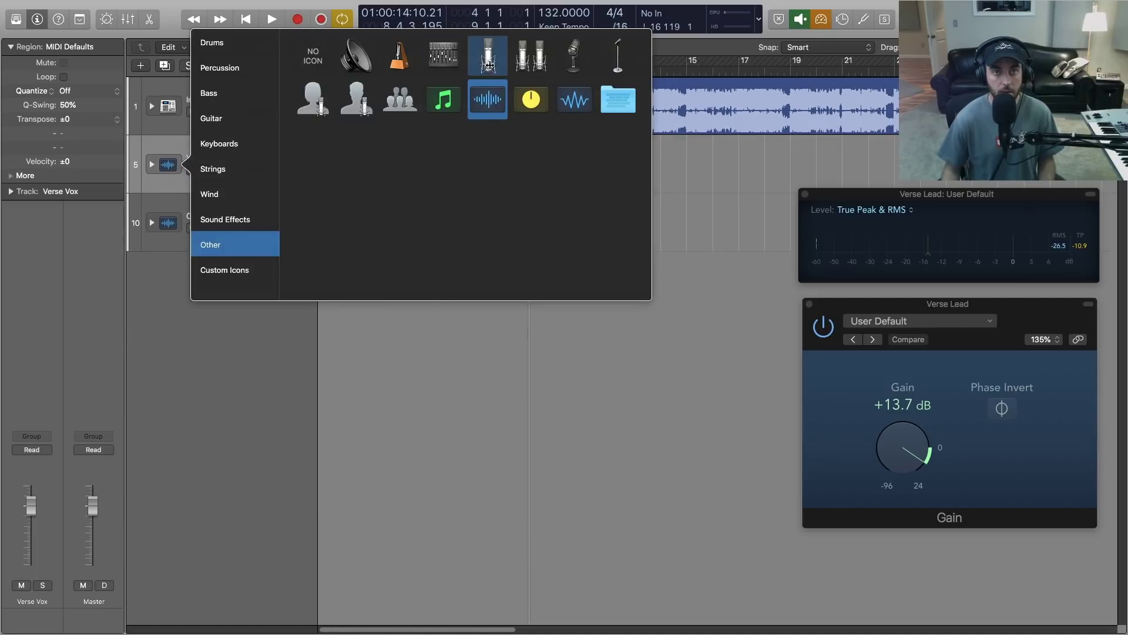
{"action": "left_click", "coordinate": [537, 50]}
{"action": "left_click", "coordinate": [163, 228]}
{"action": "left_click", "coordinate": [487, 114]}
{"action": "left_click", "coordinate": [151, 223]}
{"action": "left_click", "coordinate": [152, 164]}
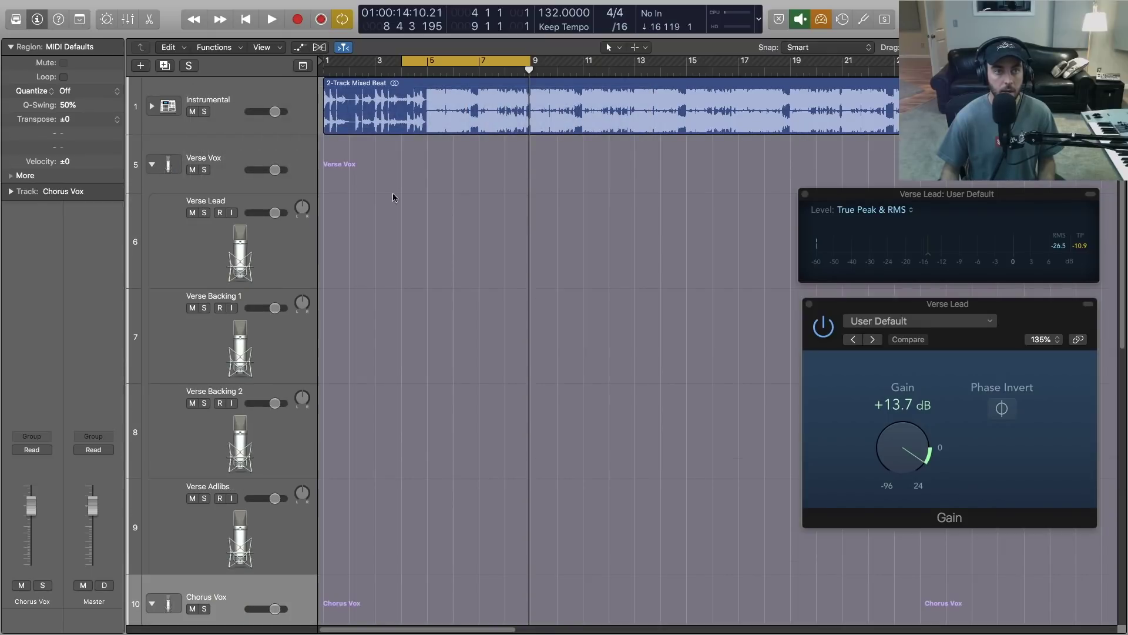
Set the cycle range to span the whole 2-Track Mixed Beat region on the Instrumental track.
{"action": "left_click", "coordinate": [470, 112]}
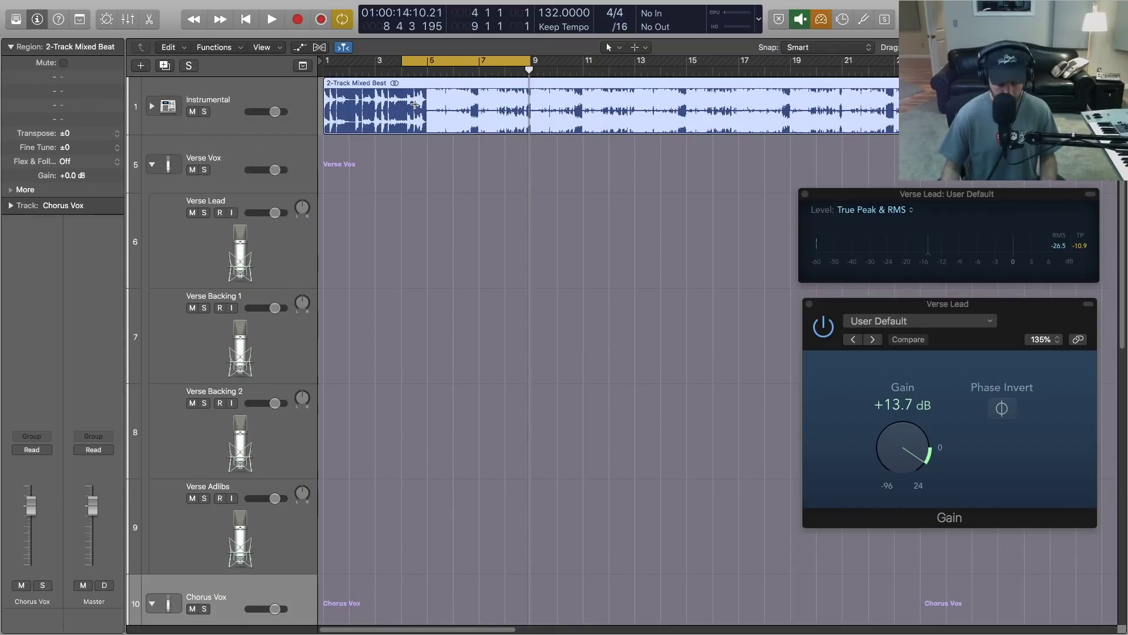
{"action": "key", "text": "super+u"}
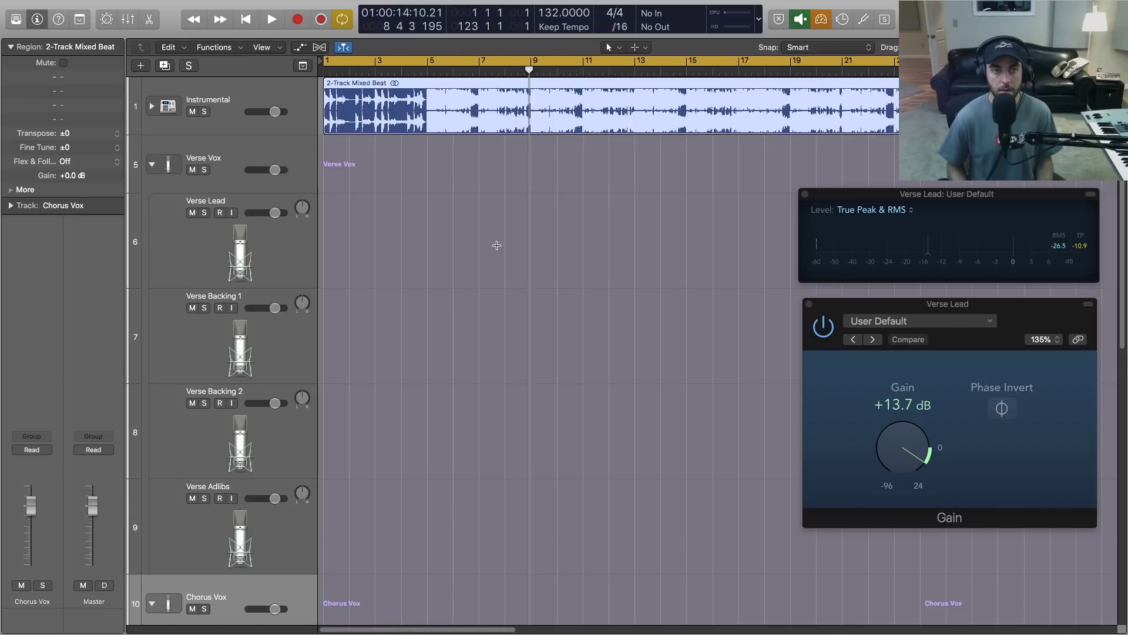
{"action": "key", "text": "super+Up"}
{"action": "key", "text": "super+Up"}
{"action": "key", "text": "super+Up"}
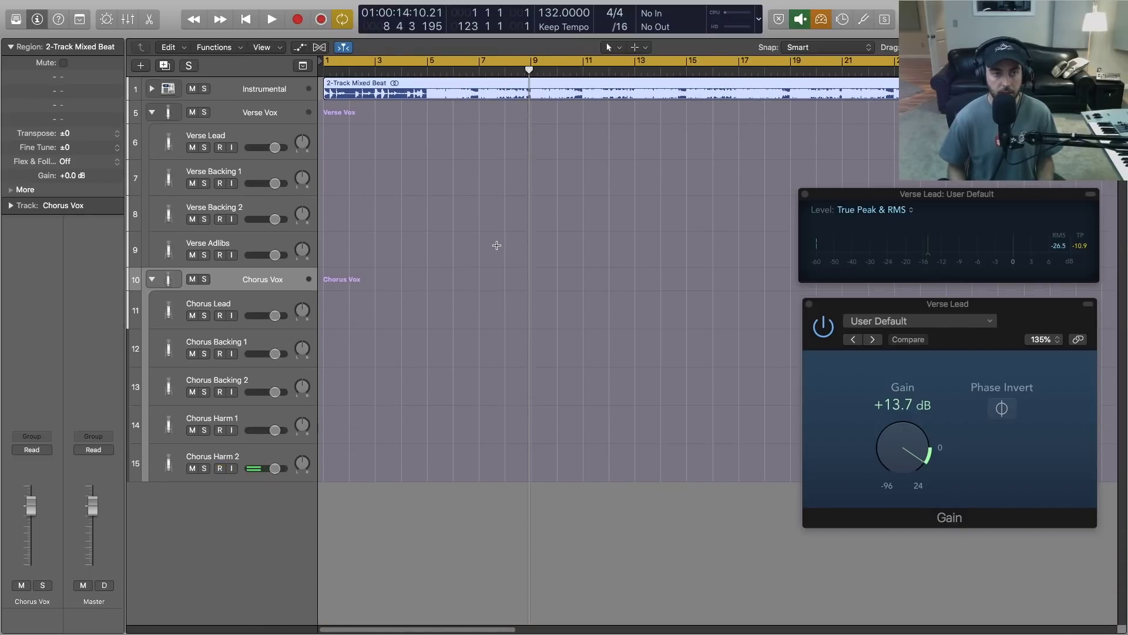
With Chorus Harm 2 selected, show the mixer and close Verse Lead's floating Level Meter and Gain plug-in windows.
{"action": "left_click", "coordinate": [238, 140]}
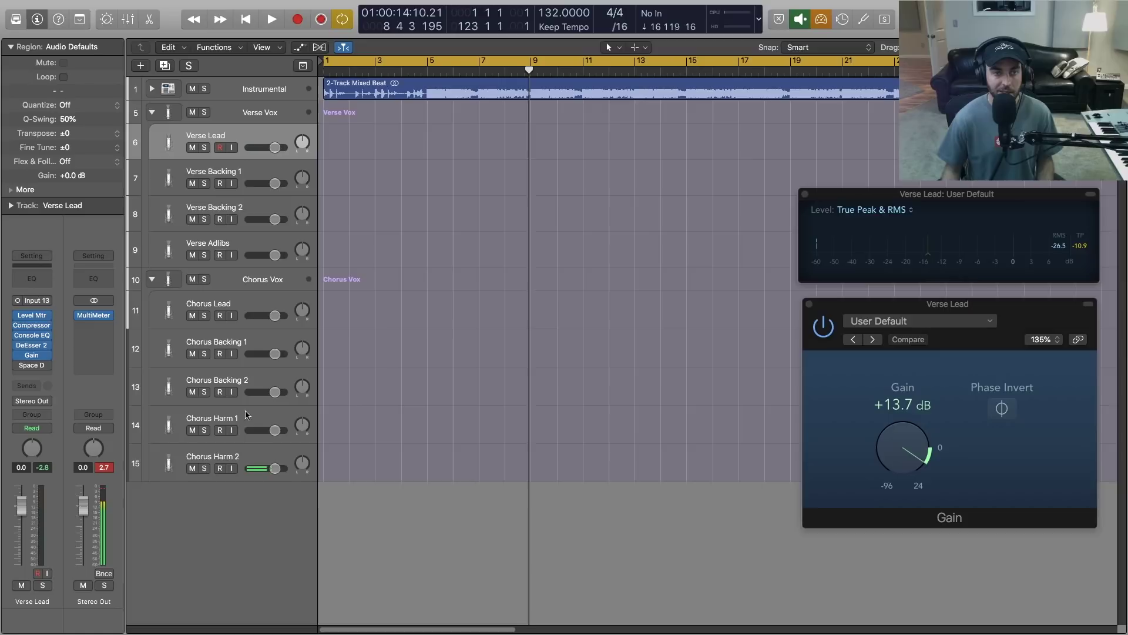
{"action": "left_click", "coordinate": [240, 457]}
{"action": "key", "text": "x"}
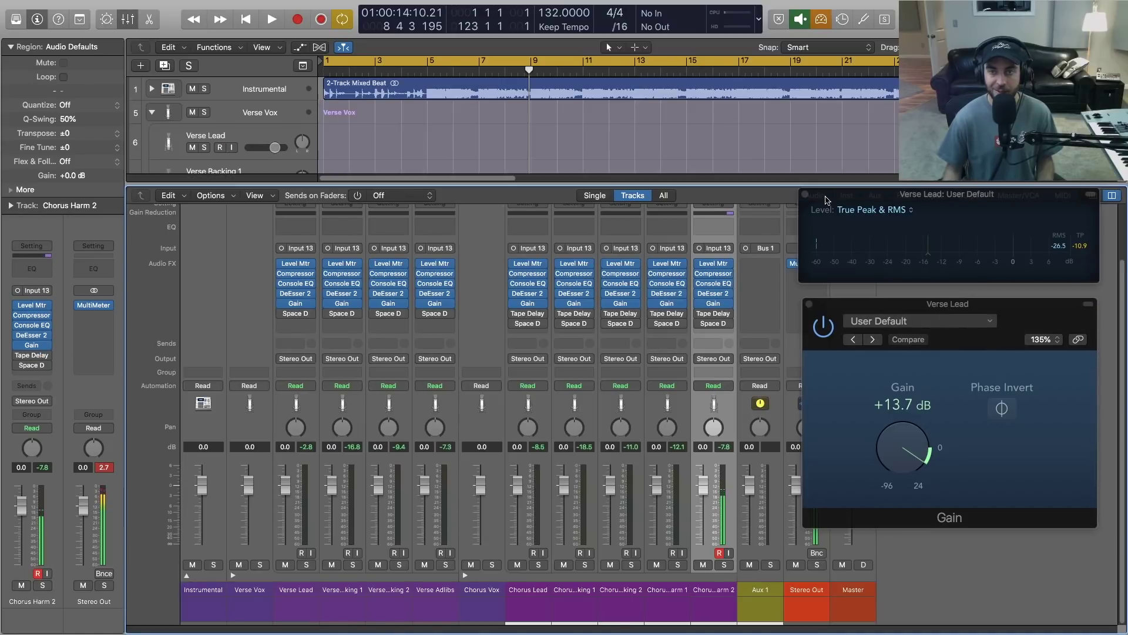
{"action": "left_click", "coordinate": [805, 194]}
{"action": "left_click", "coordinate": [809, 304]}
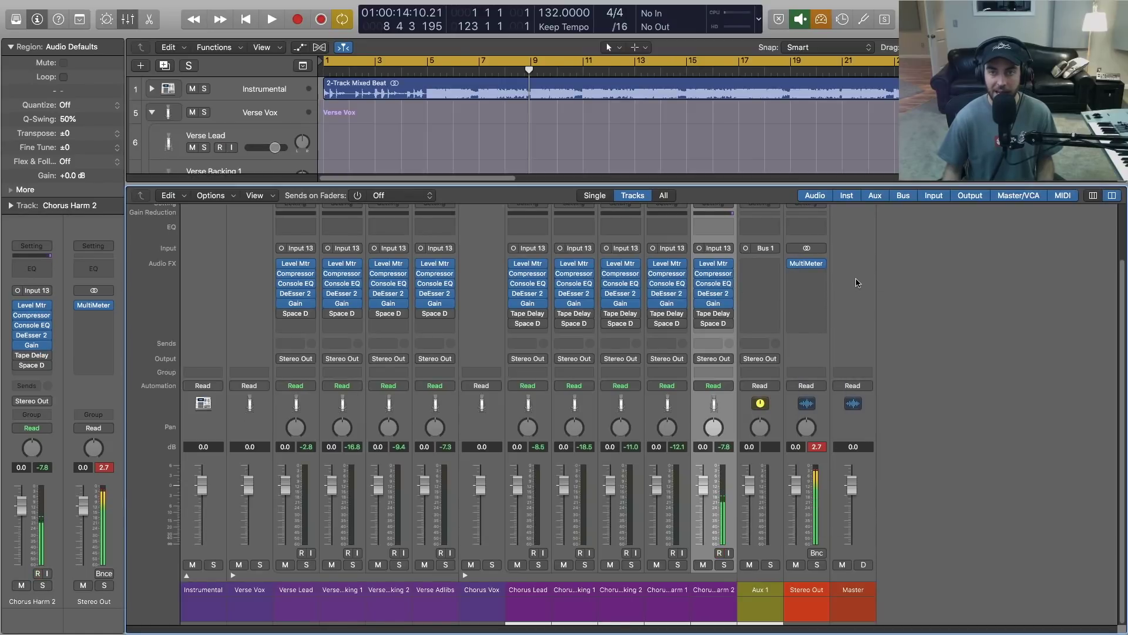
Insert an Adaptive Limiter below the MultiMeter on the Stereo Out channel and place its window clear of the master channel strip.
{"action": "left_click", "coordinate": [822, 274]}
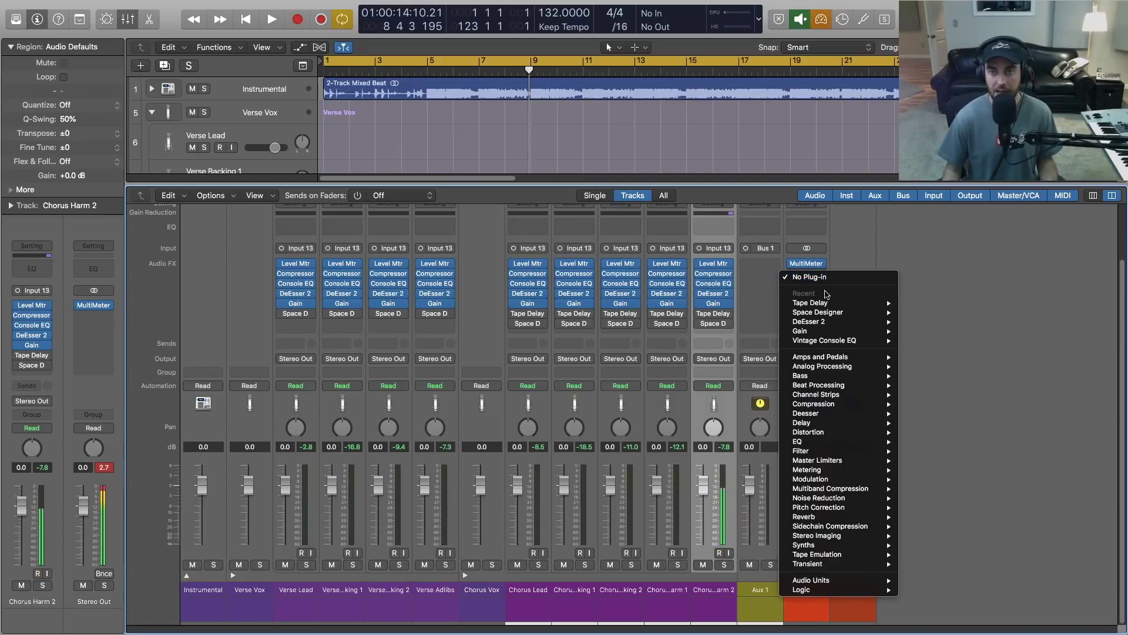
{"action": "mouse_move", "coordinate": [838, 593]}
{"action": "mouse_move", "coordinate": [943, 625]}
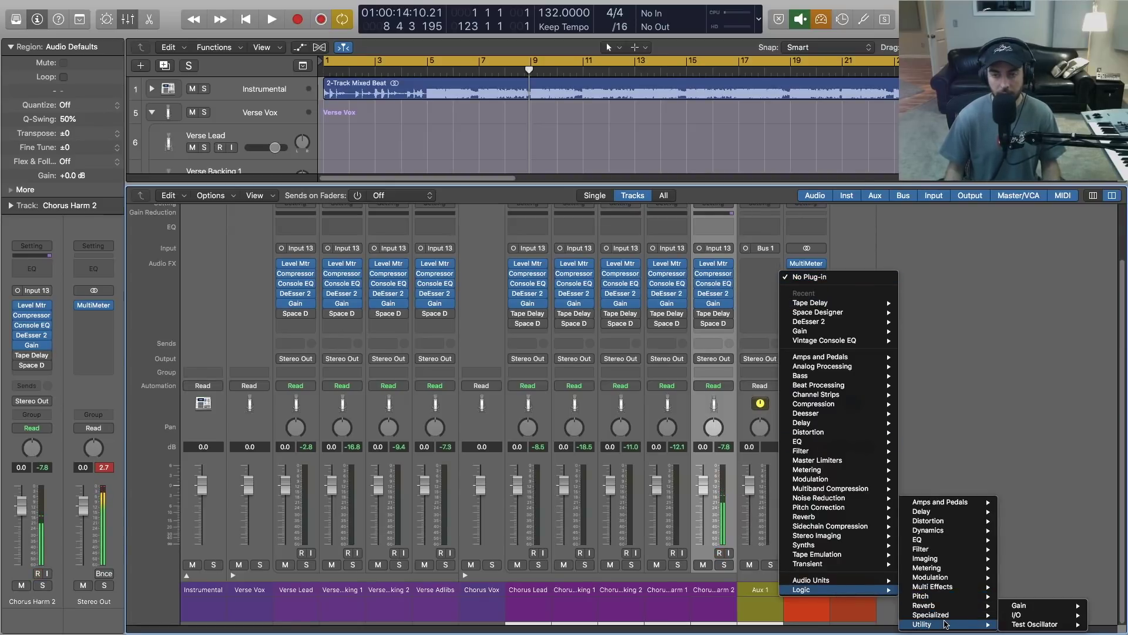
{"action": "mouse_move", "coordinate": [928, 548]}
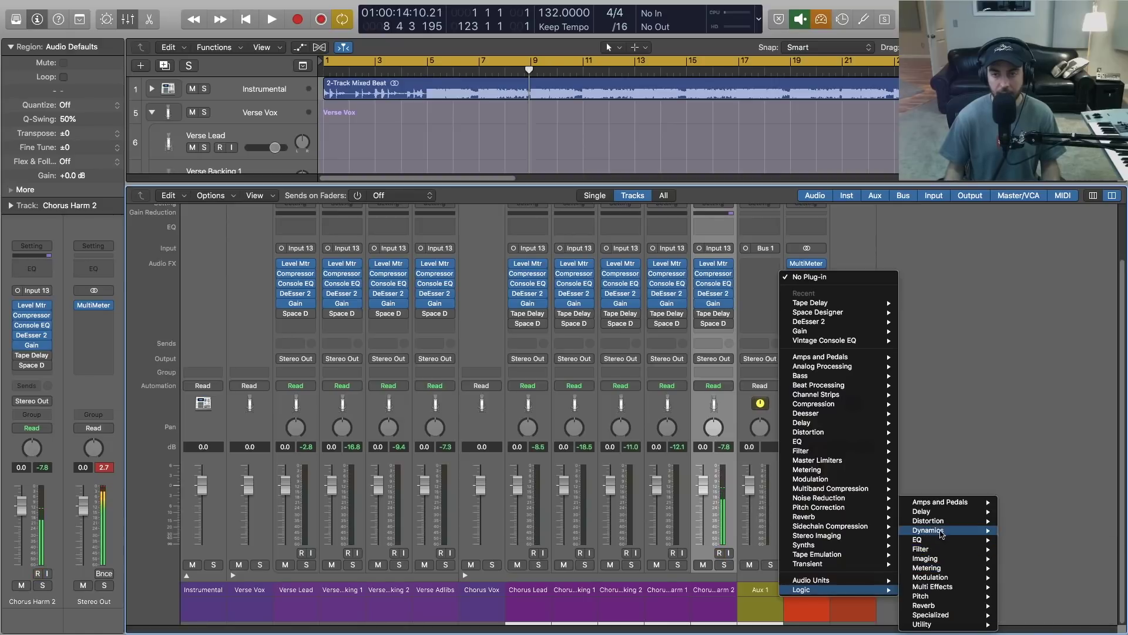
{"action": "mouse_move", "coordinate": [965, 532]}
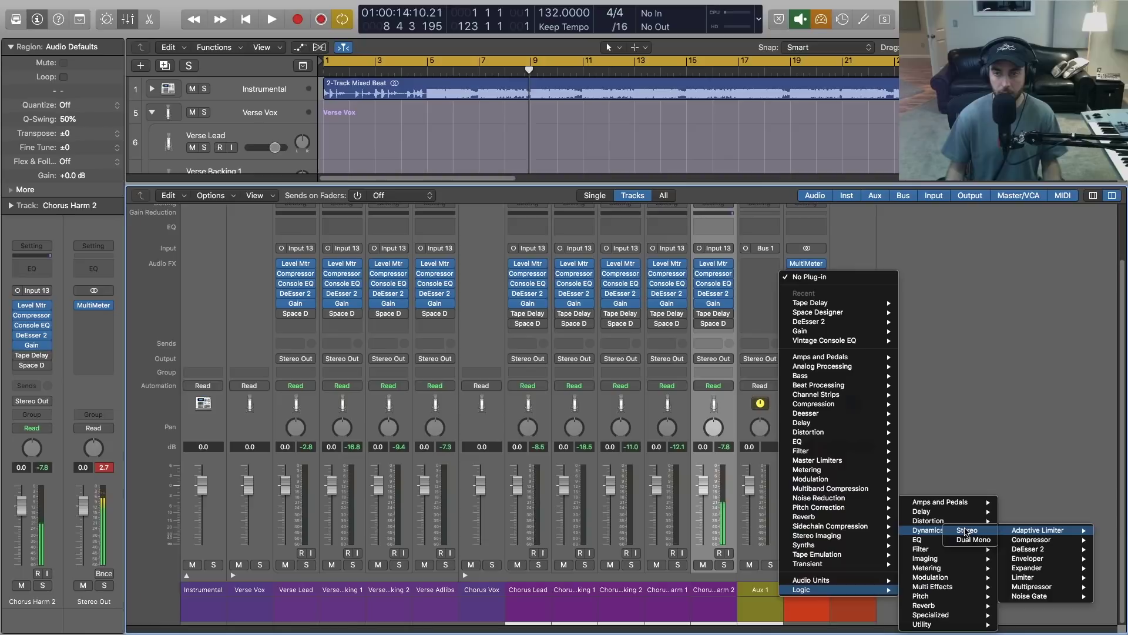
{"action": "left_click", "coordinate": [1037, 531]}
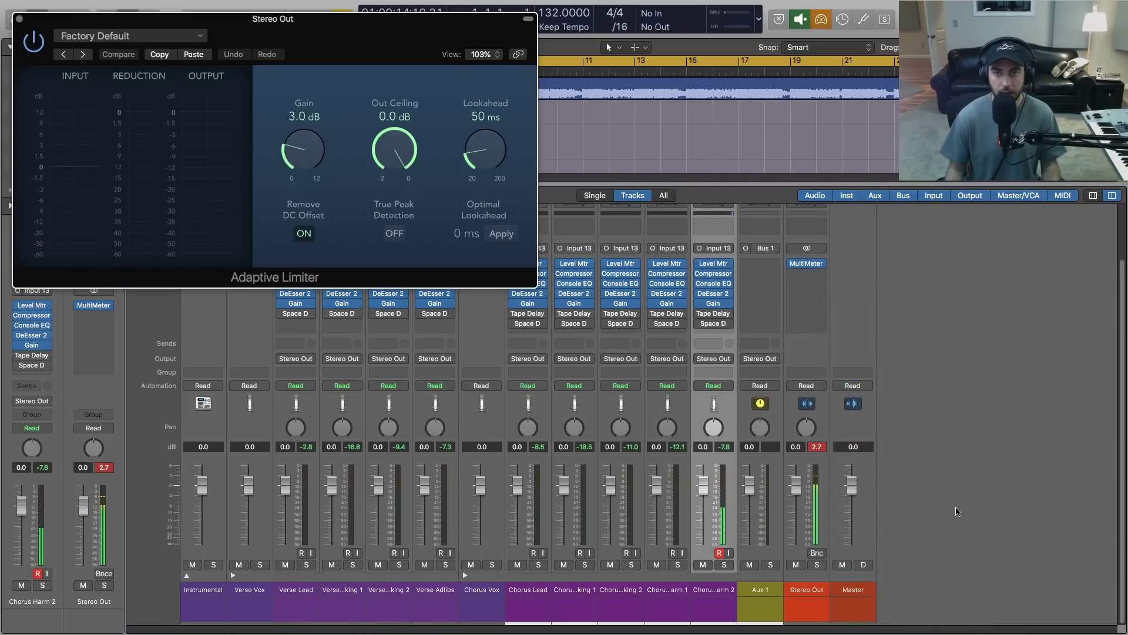
{"action": "left_click_drag", "start_coordinate": [388, 19], "coordinate": [533, 111]}
Set the limiter's Out Ceiling to -0.1 dB, Gain to 0.0 dB and True Peak Detection on, and reset the Stereo Out peak level.
{"action": "left_click_drag", "start_coordinate": [539, 242], "coordinate": [540, 246]}
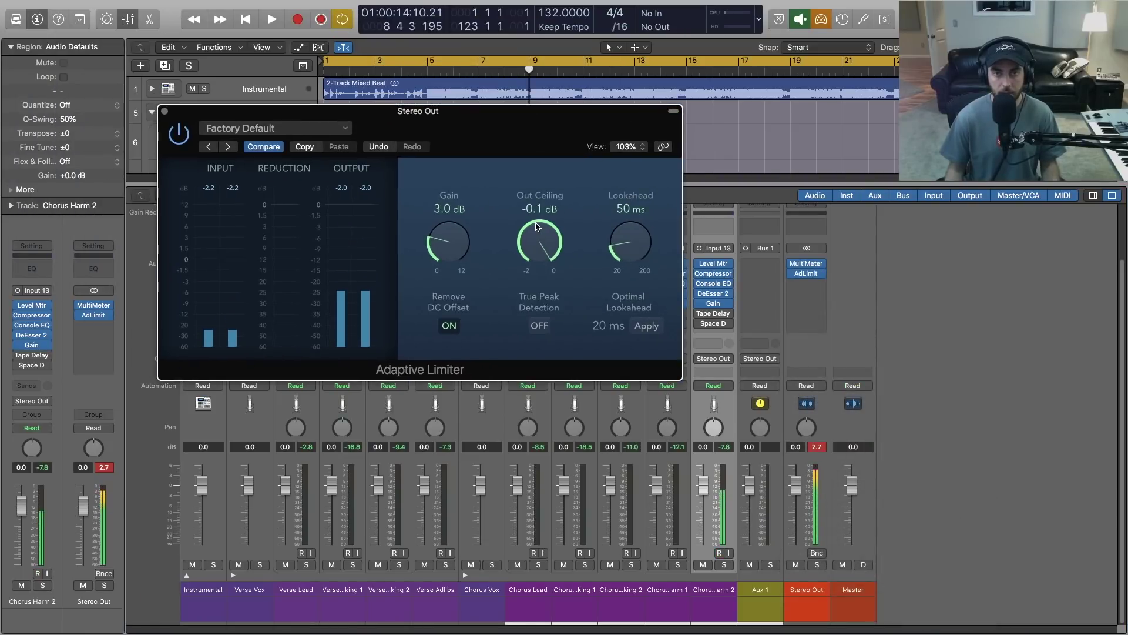
{"action": "left_click", "coordinate": [541, 328]}
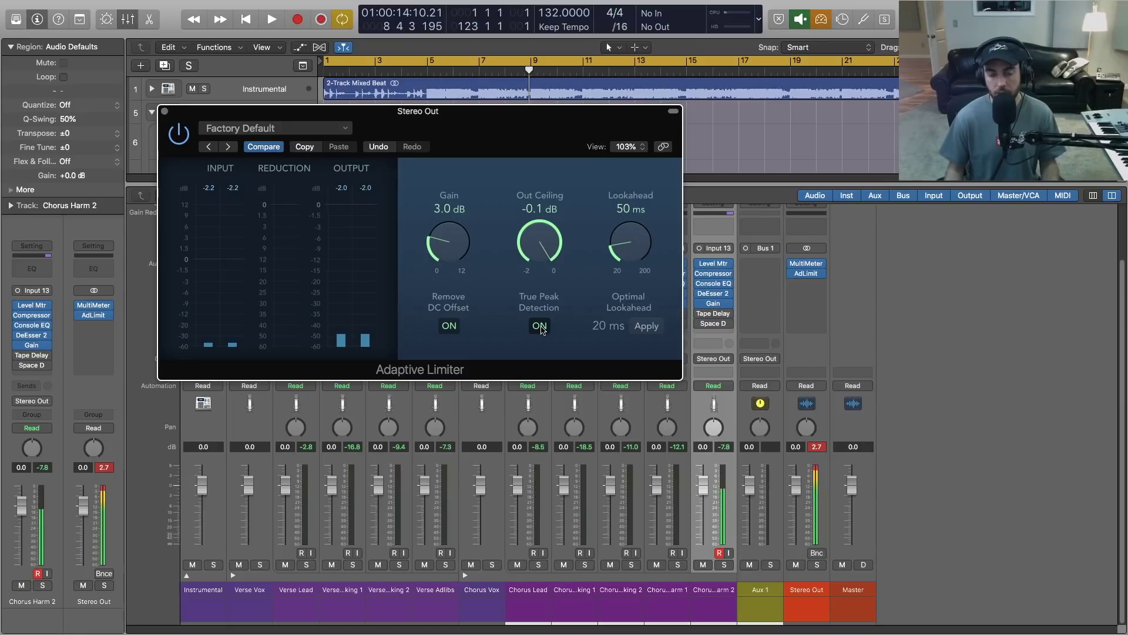
{"action": "left_click", "coordinate": [104, 469]}
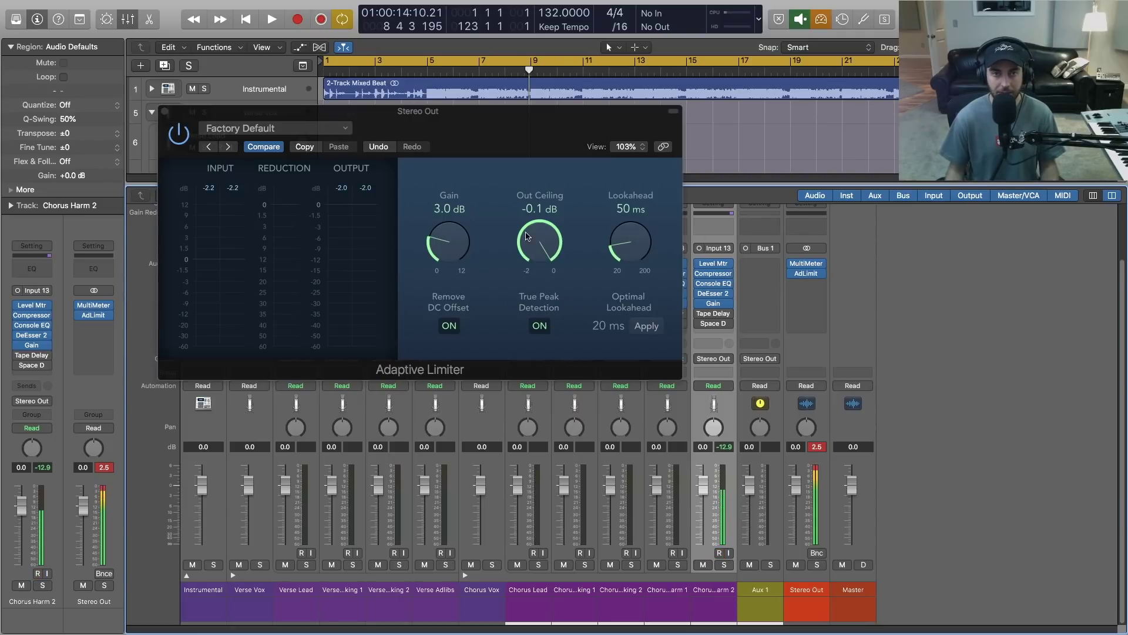
{"action": "left_click", "coordinate": [457, 240], "text": "alt"}
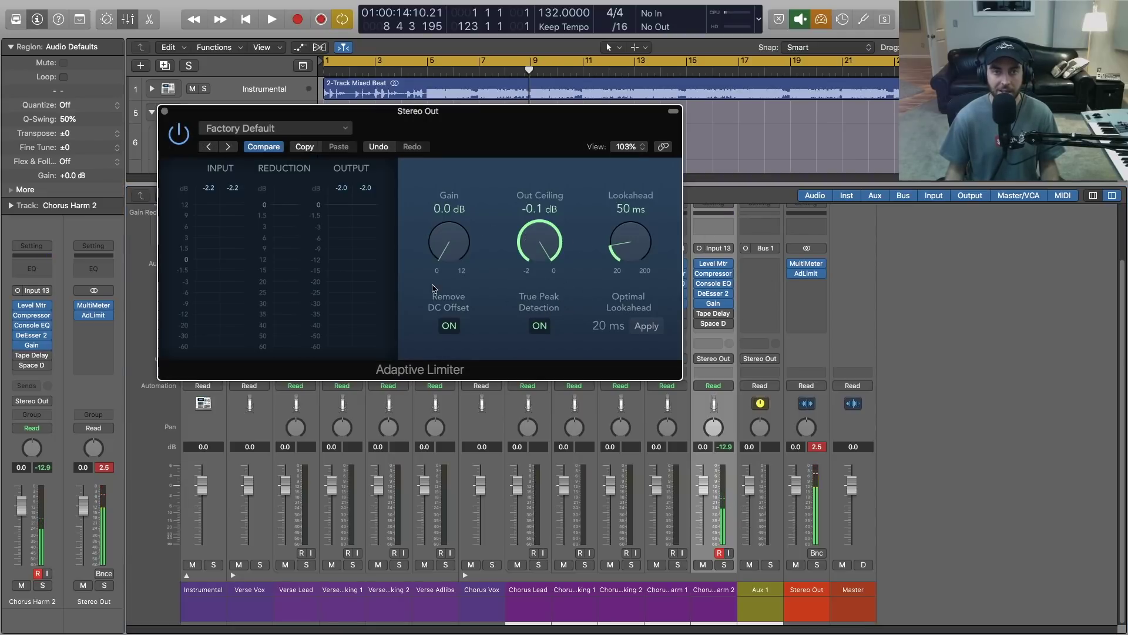
{"action": "left_click", "coordinate": [164, 111]}
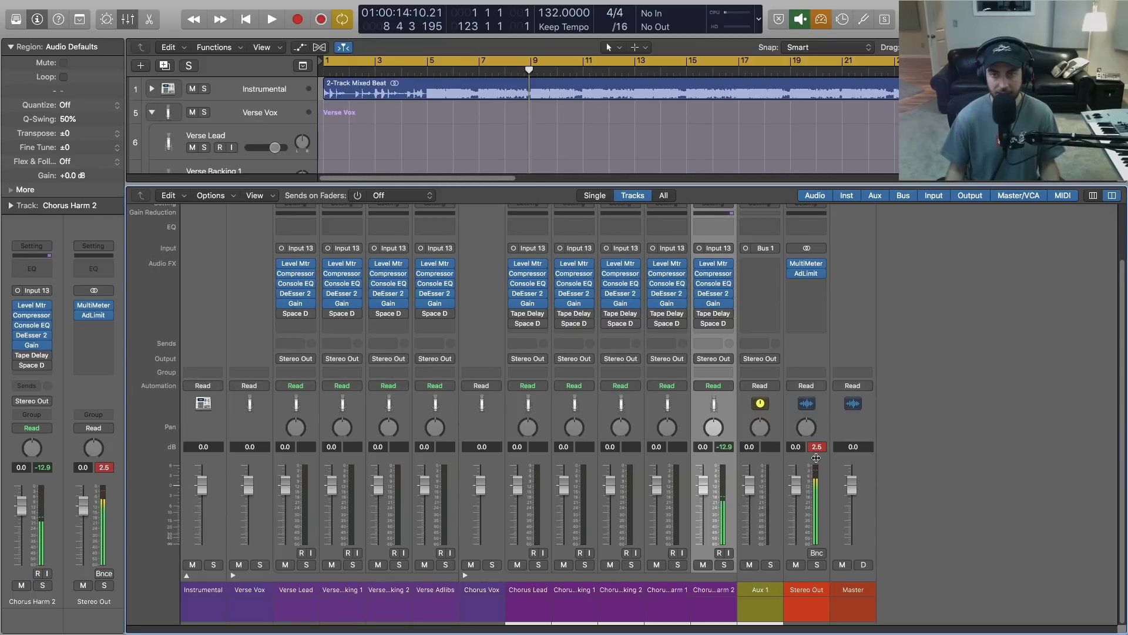
{"action": "left_click", "coordinate": [817, 448]}
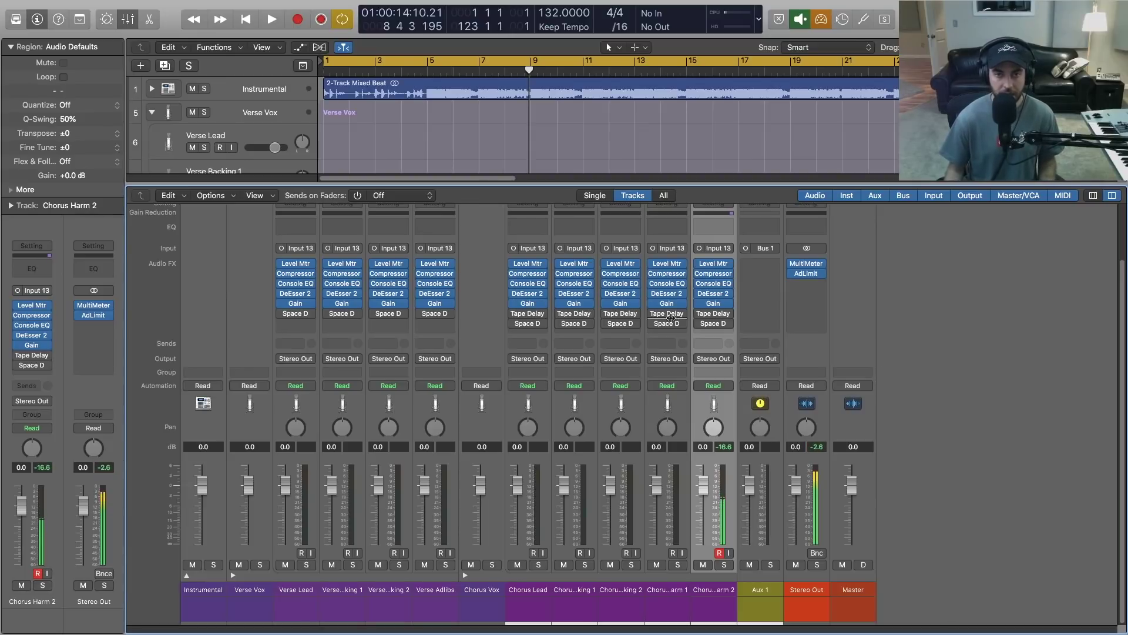
Activate the Tape Delay and Space Designer inserts on the verse and chorus vocal channels, leaving both bypassed on Chorus Harm 2.
{"action": "left_click_drag", "start_coordinate": [697, 314], "coordinate": [697, 323]}
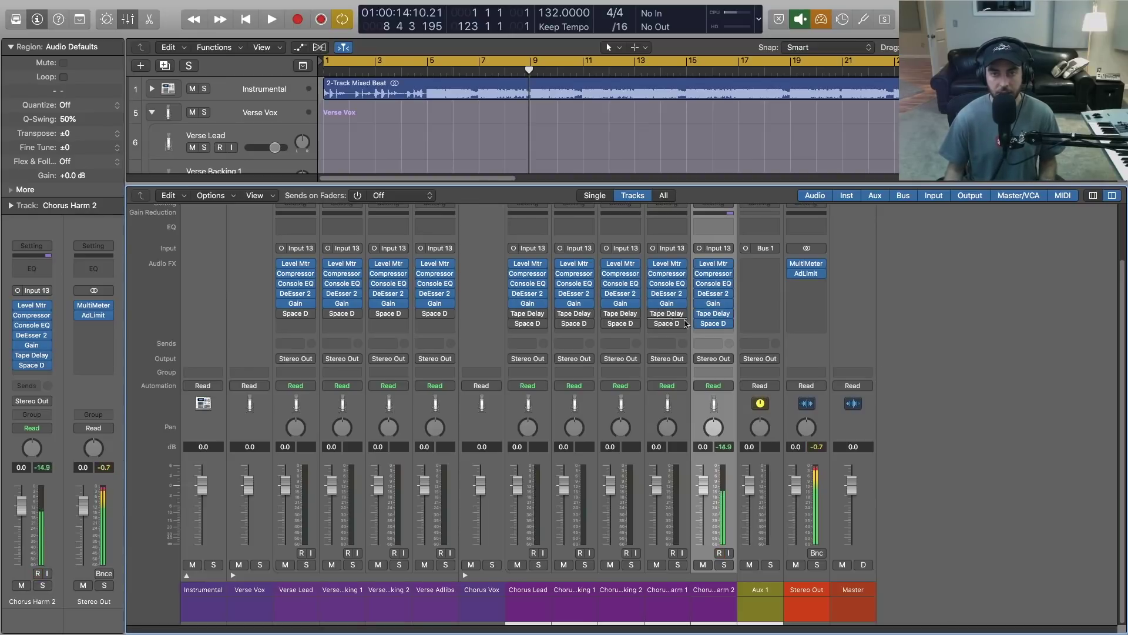
{"action": "left_click", "coordinate": [719, 553]}
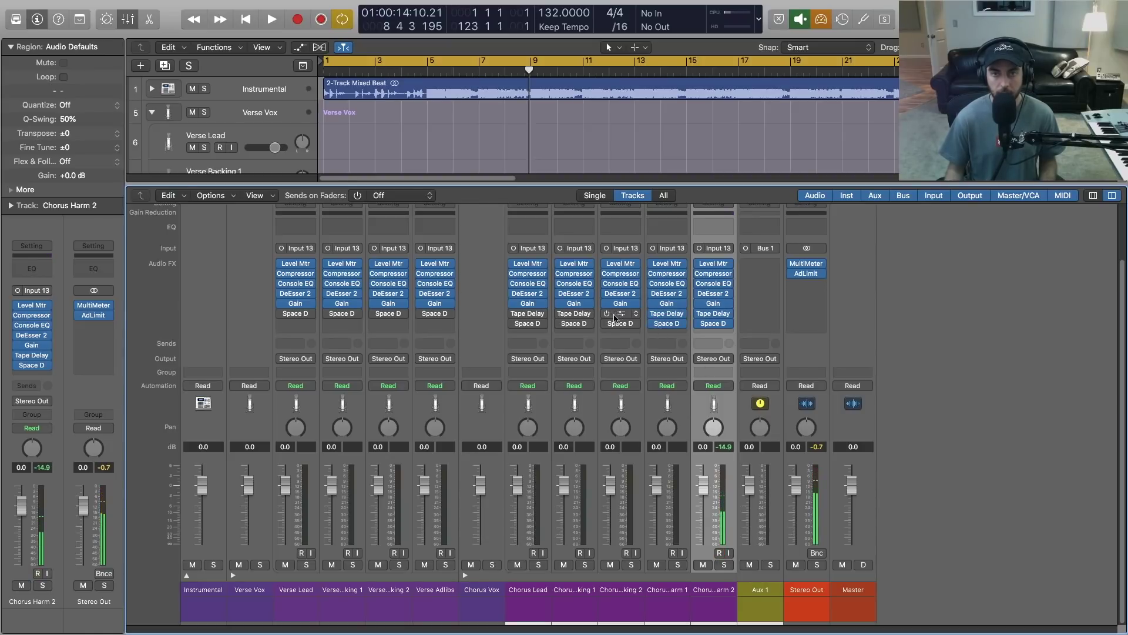
{"action": "left_click_drag", "start_coordinate": [607, 313], "coordinate": [607, 323]}
{"action": "left_click", "coordinate": [560, 314]}
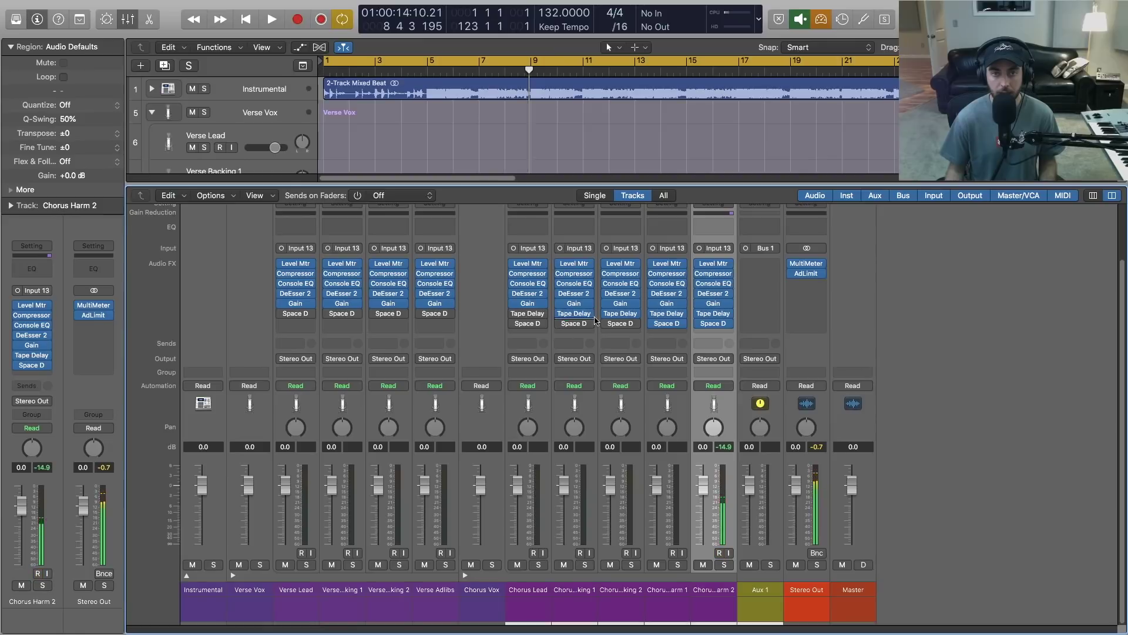
{"action": "left_click", "coordinate": [513, 314]}
{"action": "left_click", "coordinate": [421, 314]}
{"action": "left_click", "coordinate": [374, 313]}
{"action": "left_click", "coordinate": [328, 314]}
{"action": "left_click", "coordinate": [282, 314]}
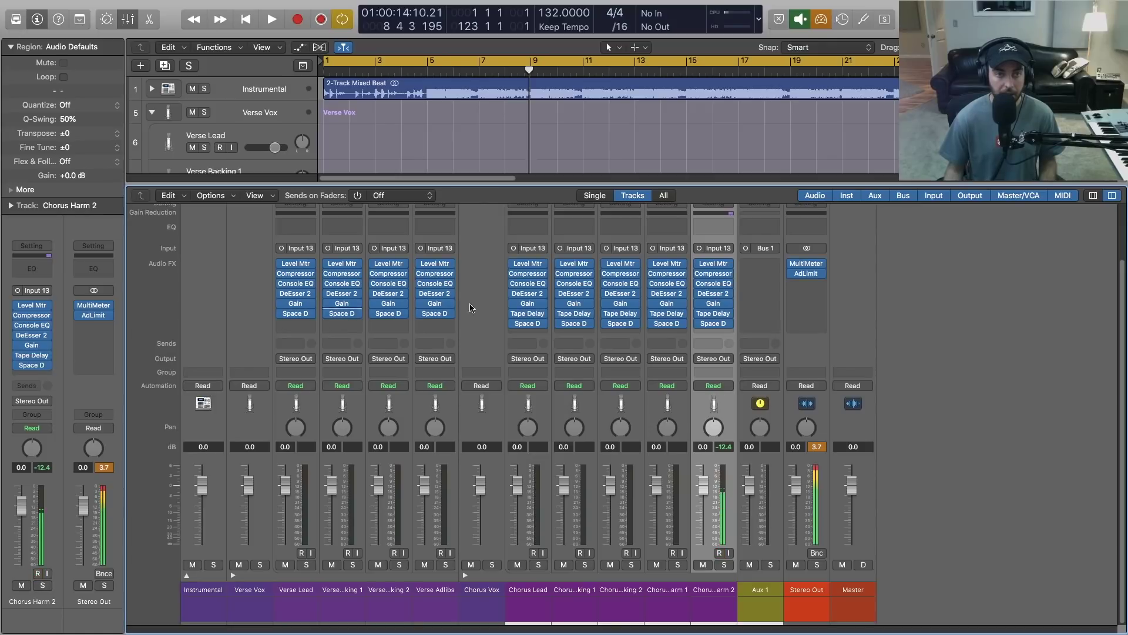
{"action": "left_click", "coordinate": [699, 323]}
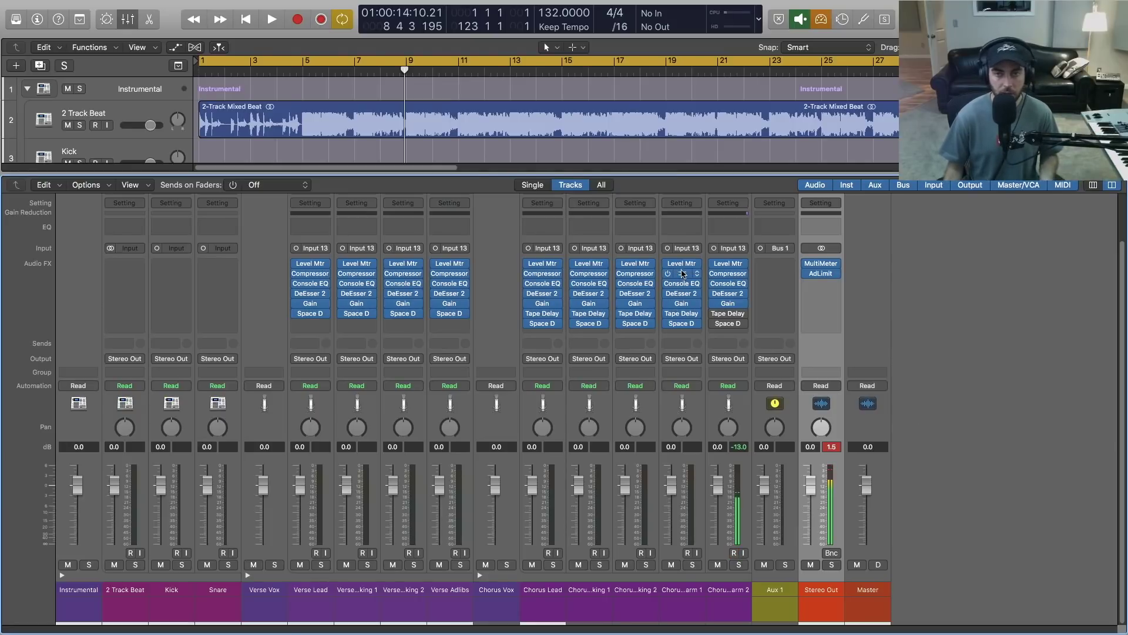
Review the Vintage Console EQ settings on Chorus Harm 2, including the High Gain value, and close the plug-in window.
{"action": "mouse_move", "coordinate": [683, 328]}
{"action": "mouse_move", "coordinate": [730, 295]}
{"action": "left_click", "coordinate": [729, 285]}
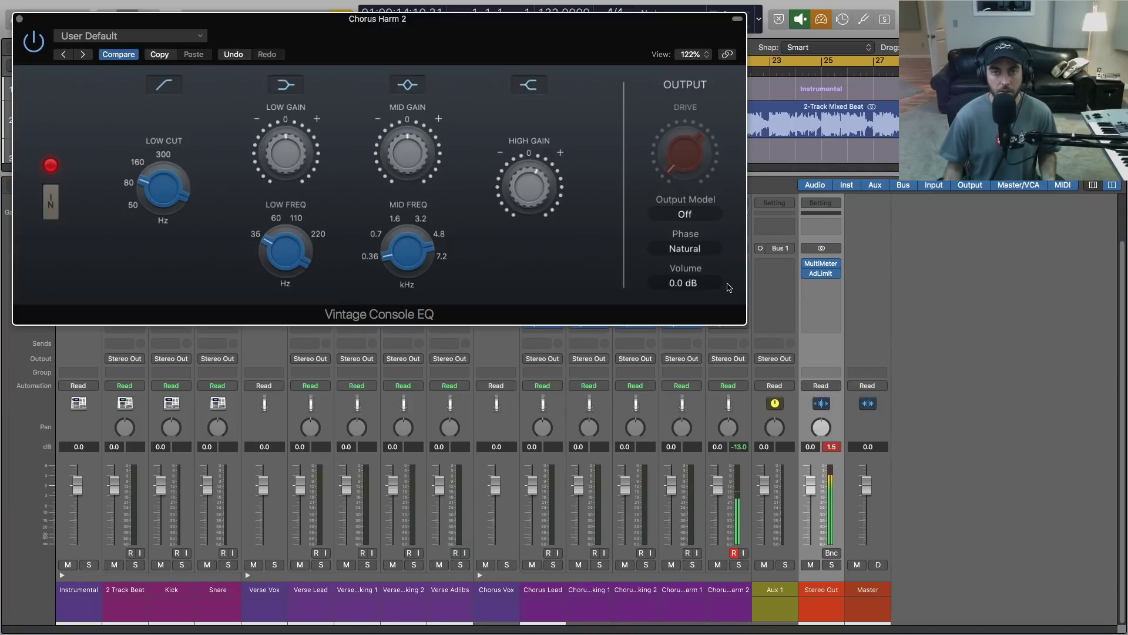
{"action": "left_click_drag", "start_coordinate": [547, 18], "coordinate": [683, 213]}
{"action": "mouse_move", "coordinate": [657, 382]}
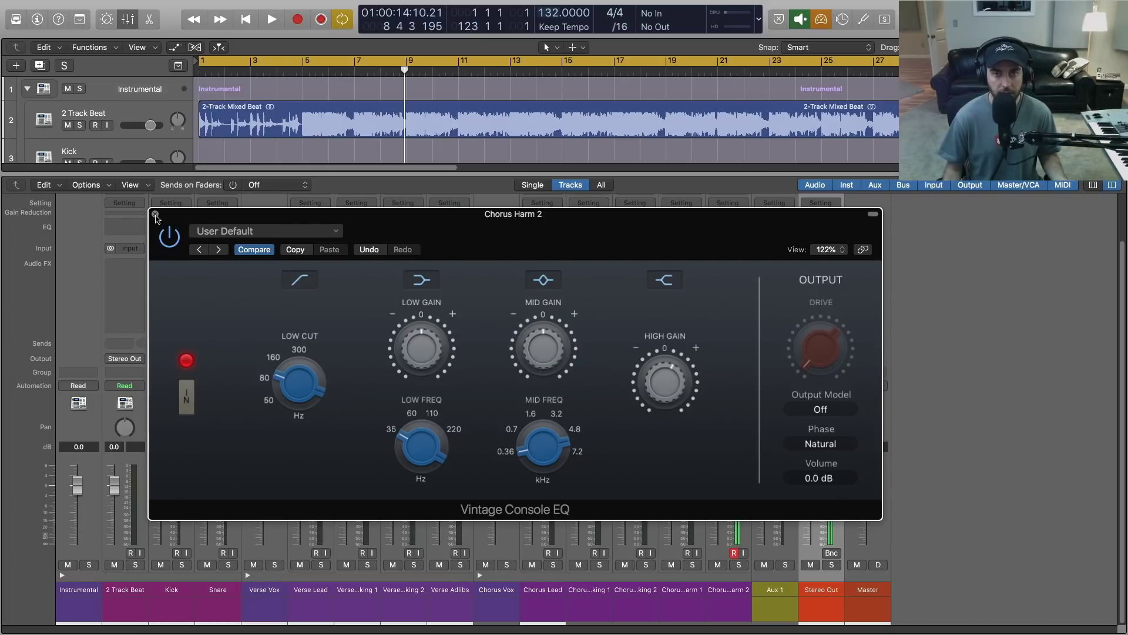
{"action": "left_click", "coordinate": [156, 215]}
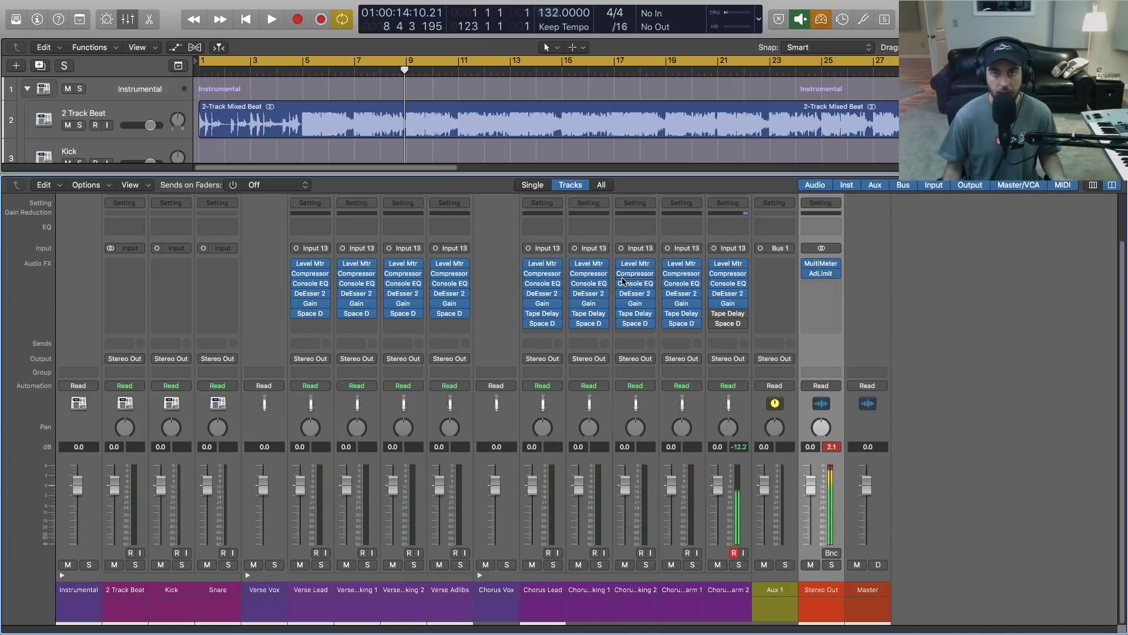
{"action": "left_click", "coordinate": [729, 283]}
{"action": "mouse_move", "coordinate": [669, 376]}
{"action": "left_mouse_down"}
{"action": "mouse_move", "coordinate": [670, 359]}
{"action": "mouse_move", "coordinate": [671, 376]}
{"action": "left_mouse_up"}
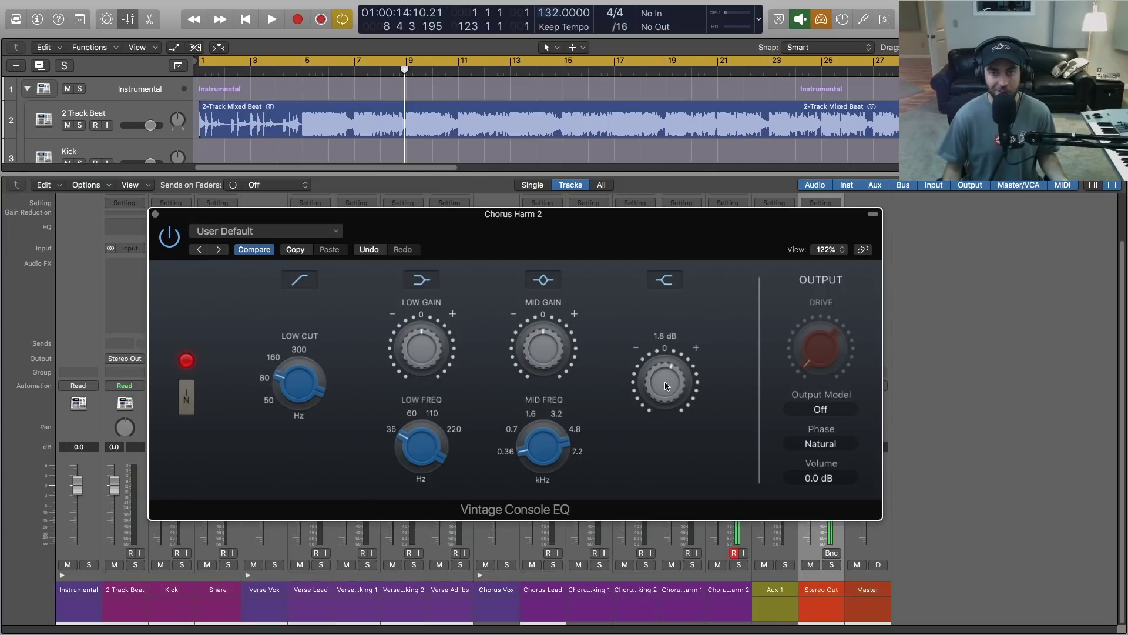
{"action": "left_click", "coordinate": [156, 215]}
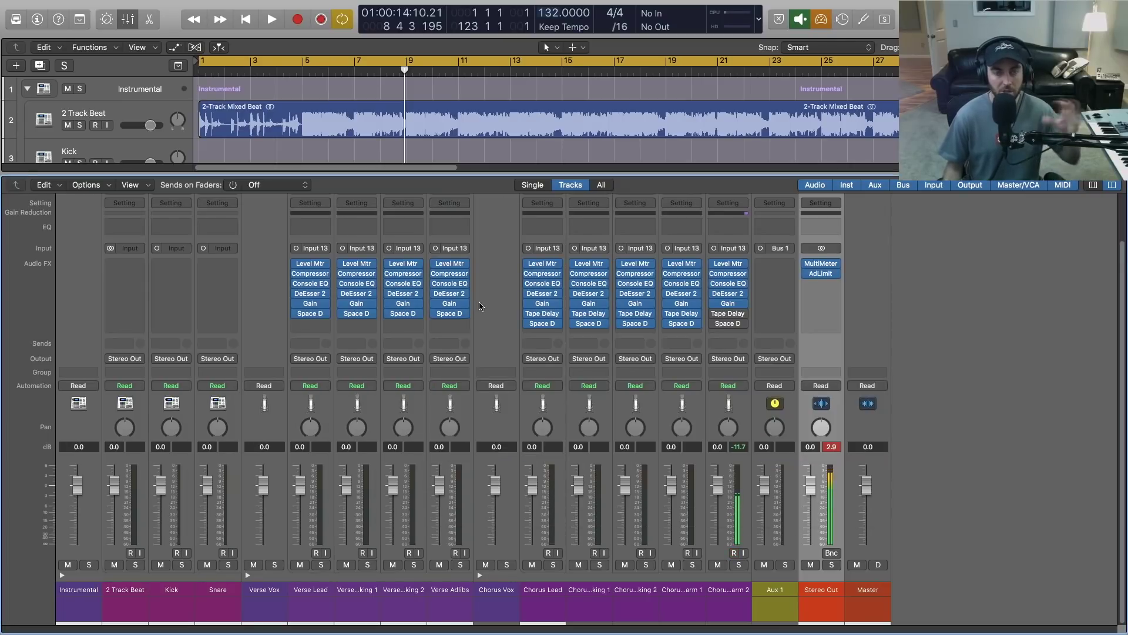